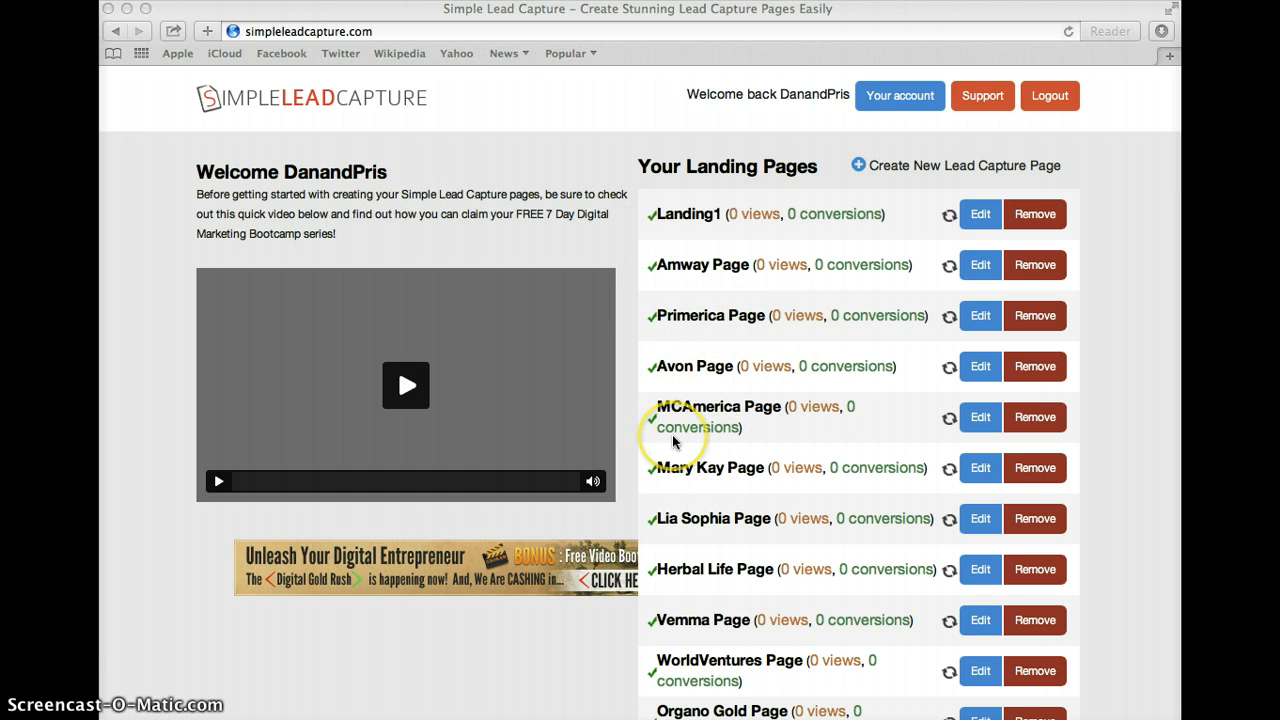
Look through the whole list of existing landing pages.
scroll(672, 441, "down", 20)
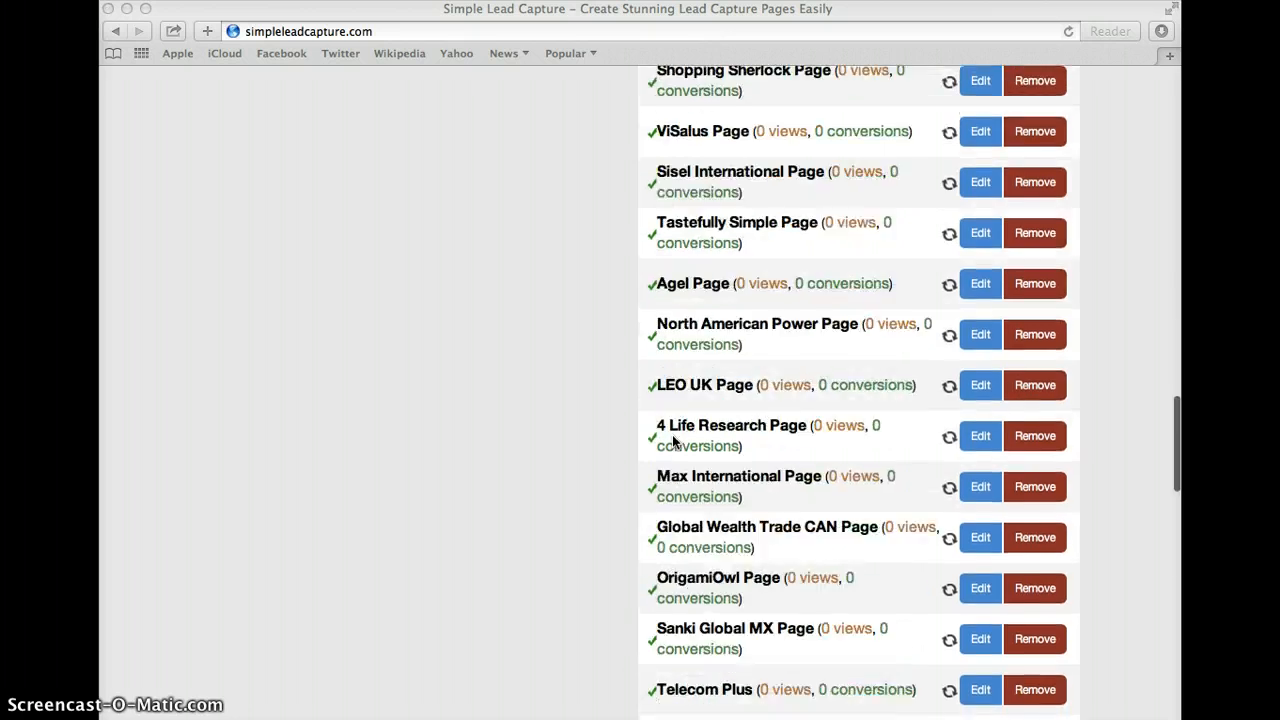
scroll(672, 441, "down", 10)
scroll(672, 441, "up", 6)
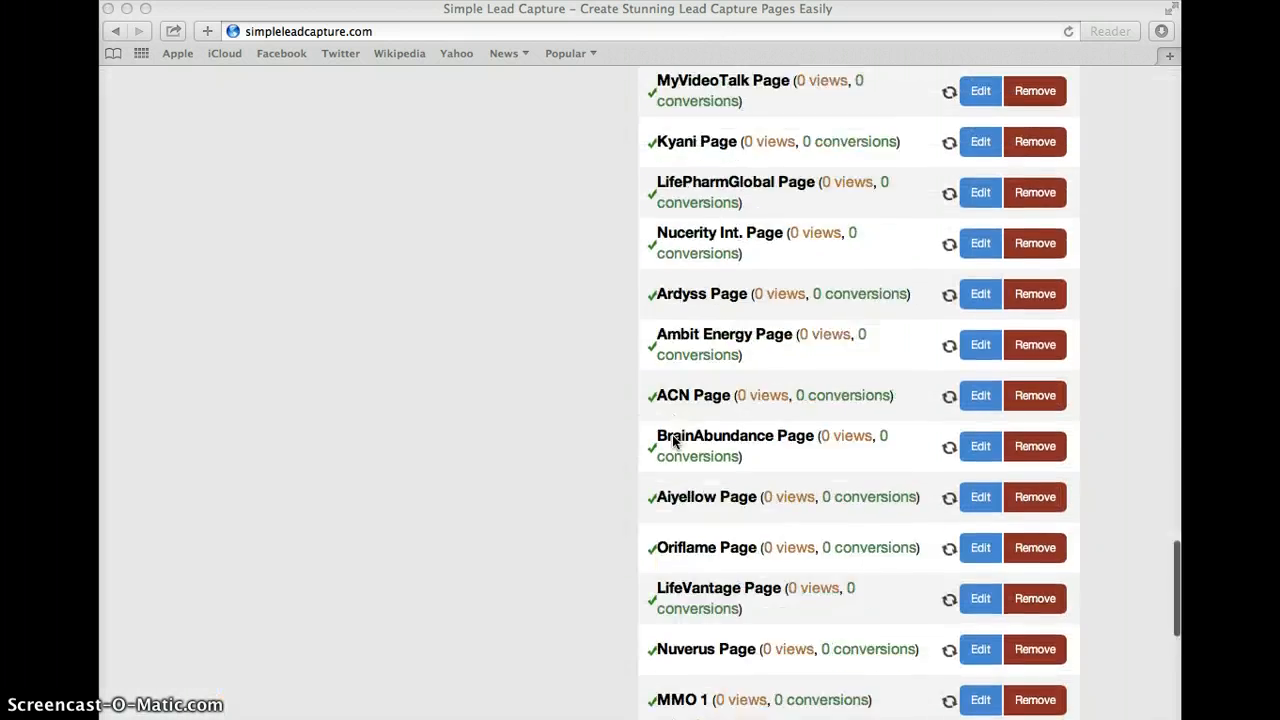
scroll(672, 441, "up", 20)
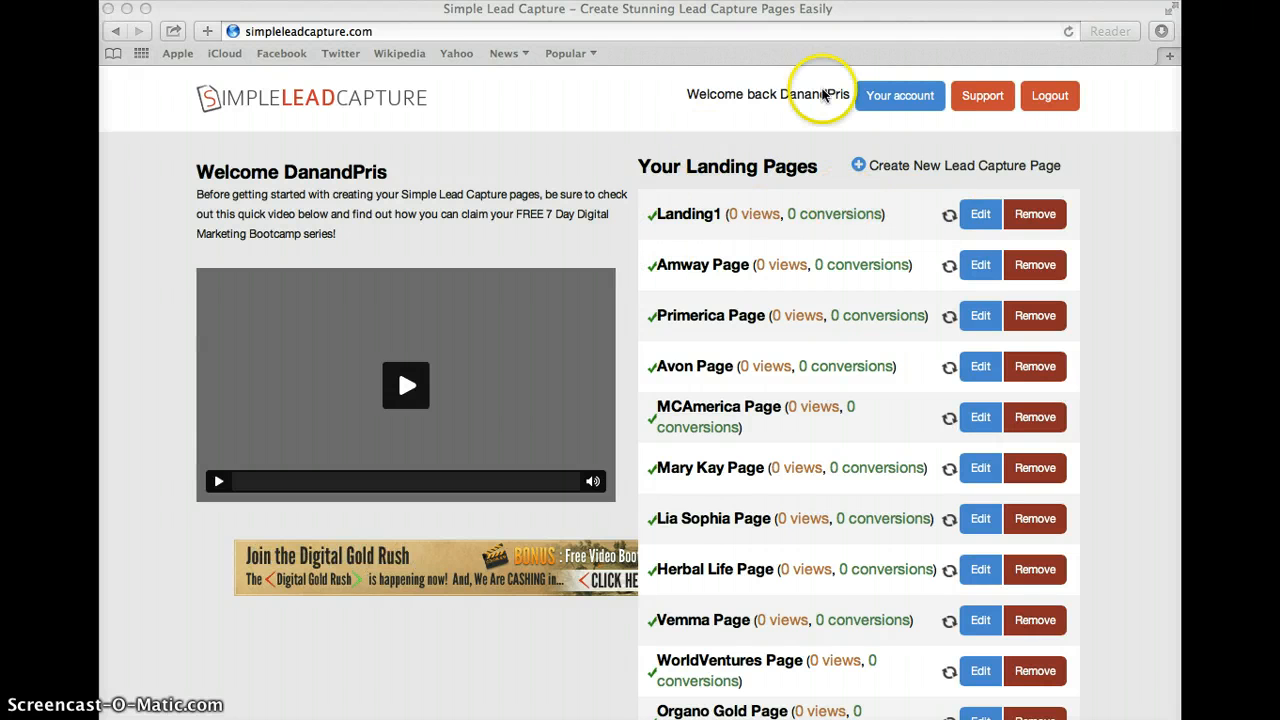
Refresh the Landing1 entry and start creating a new lead capture page.
left_click(949, 221)
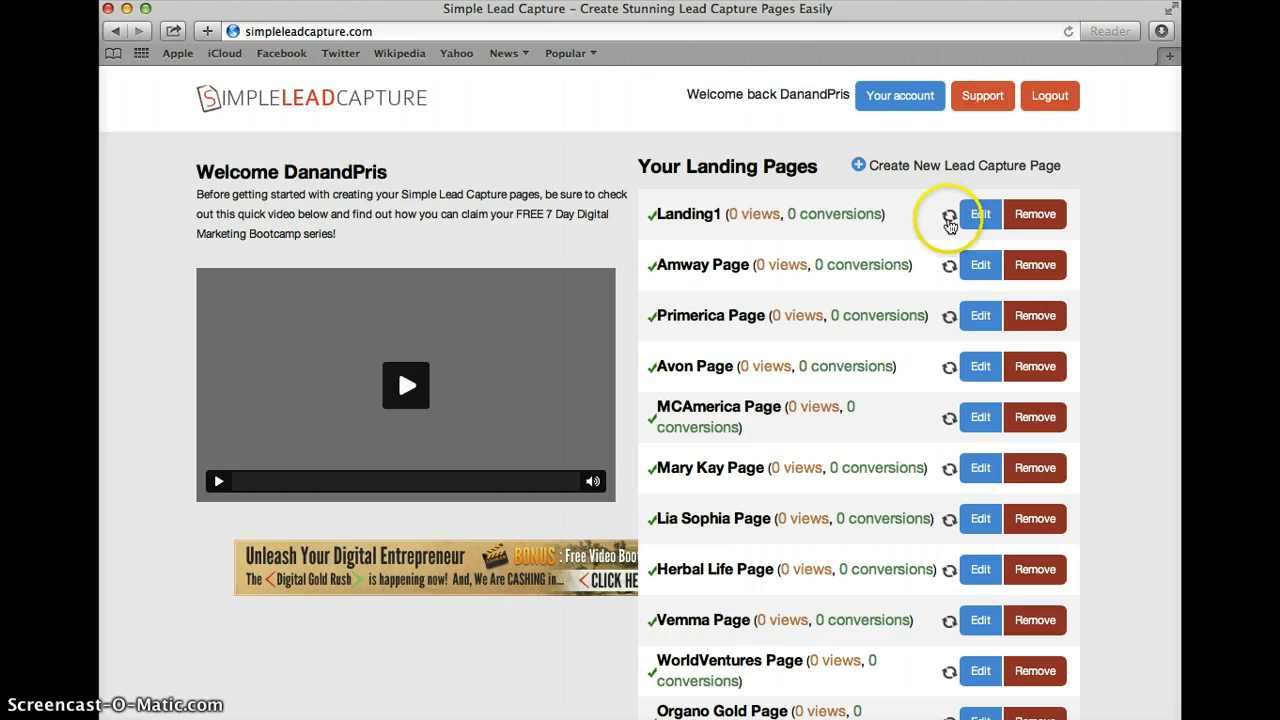
left_click(949, 219)
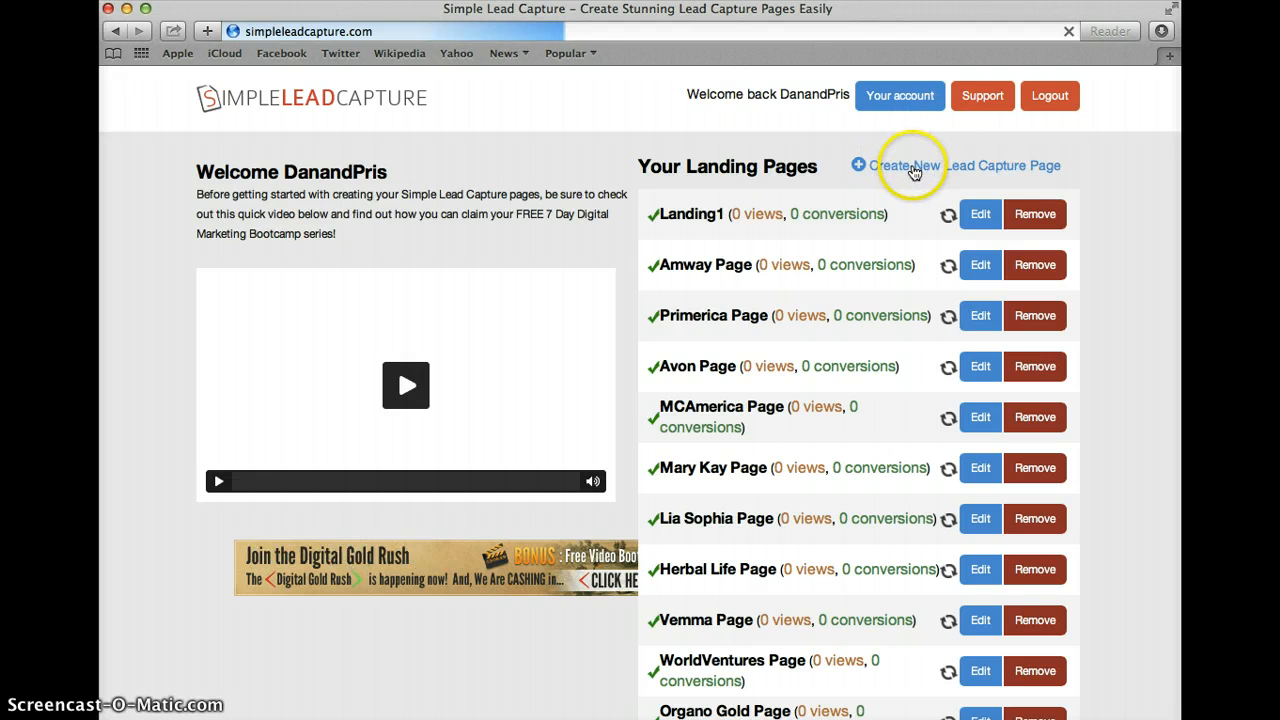
left_click(912, 168)
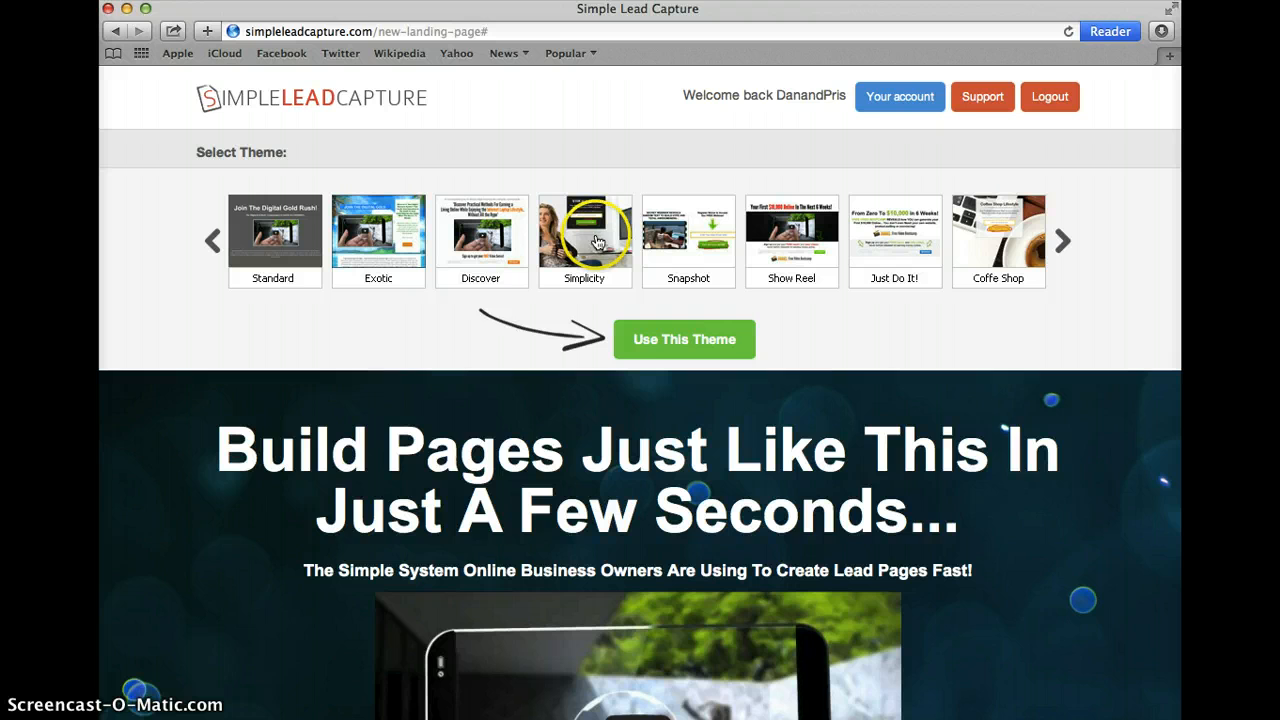
Preview the Simplicity theme and apply it to the new lead capture page.
left_click(652, 339)
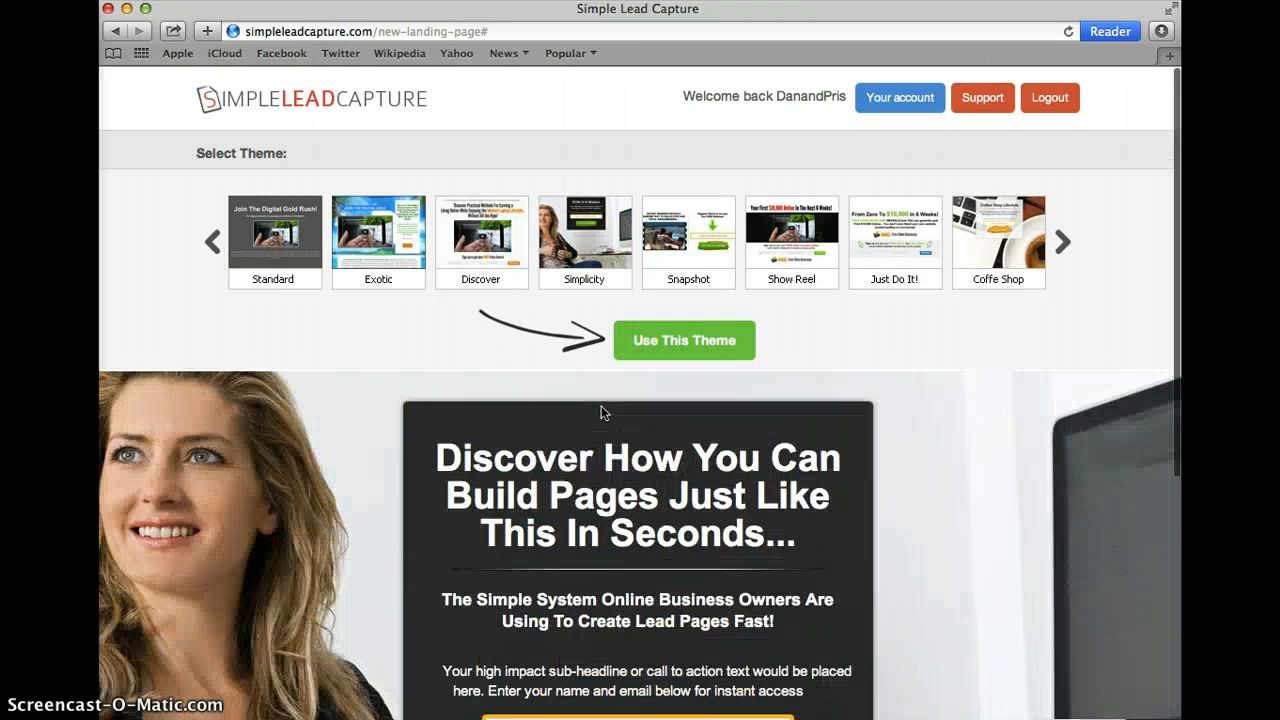
scroll(601, 412, "down", 3)
scroll(601, 412, "up", 2)
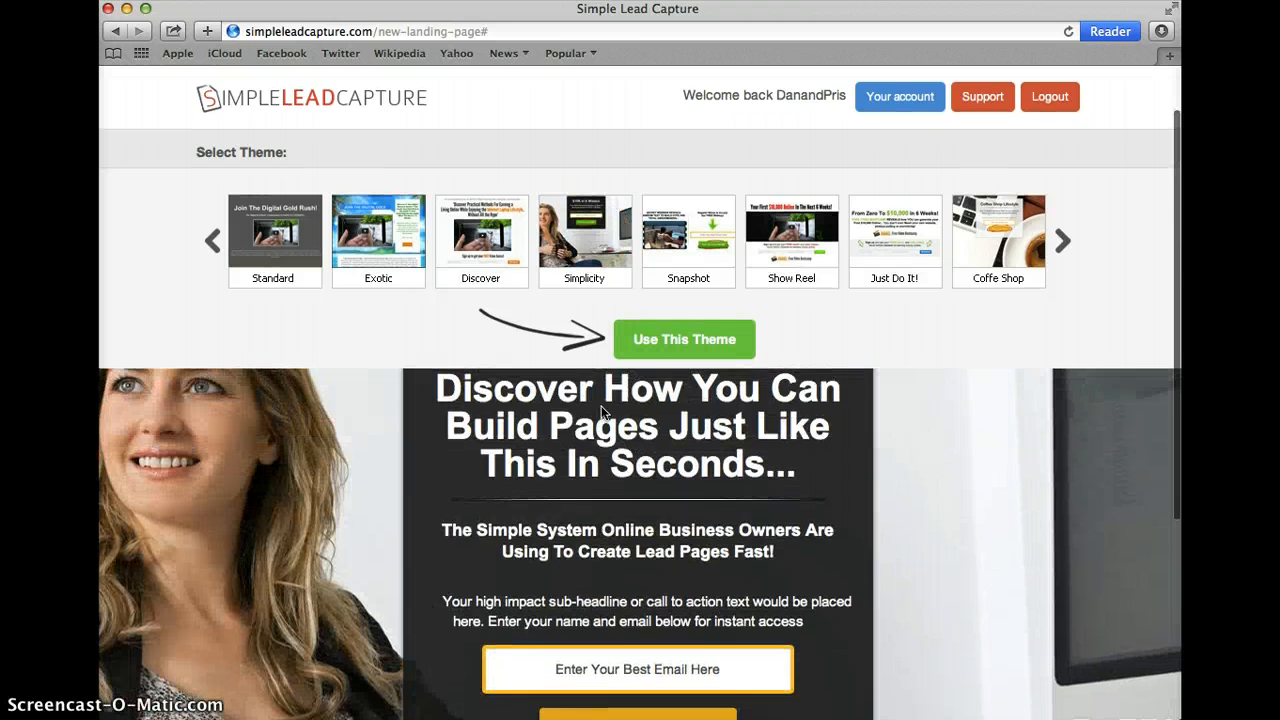
scroll(601, 412, "down", 4)
scroll(601, 412, "up", 4)
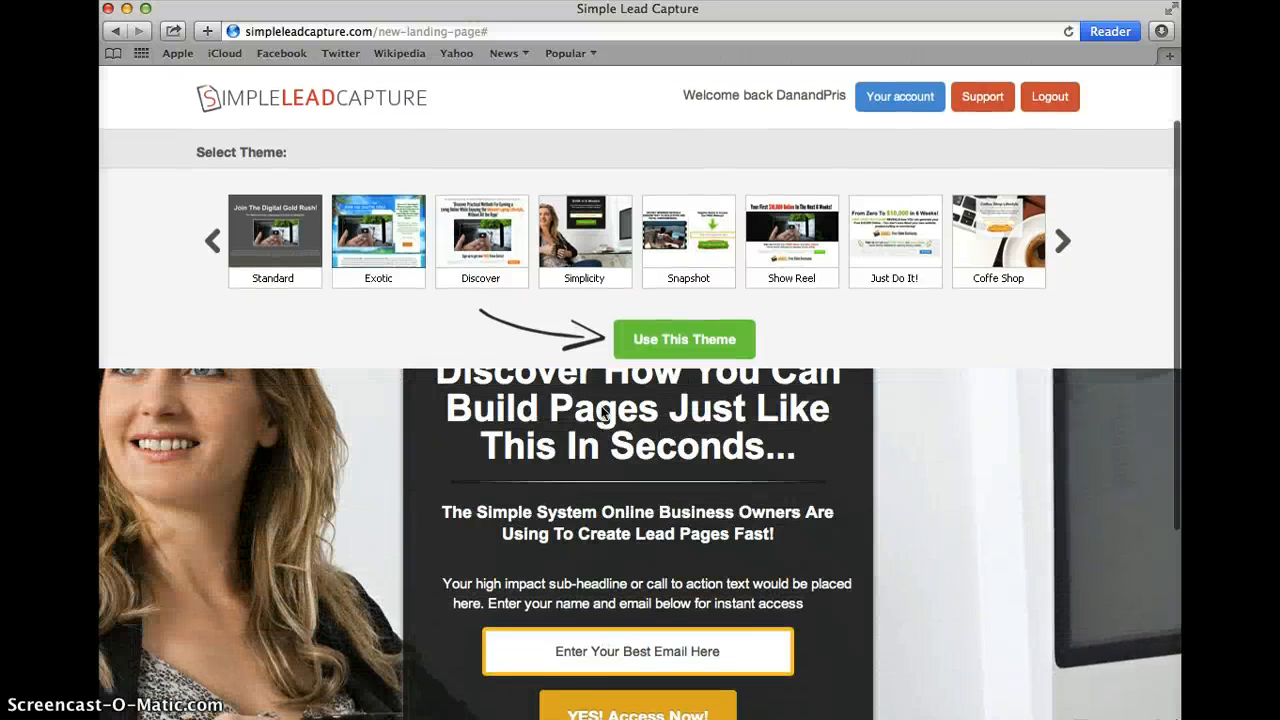
scroll(603, 413, "up", 1)
left_click(640, 340)
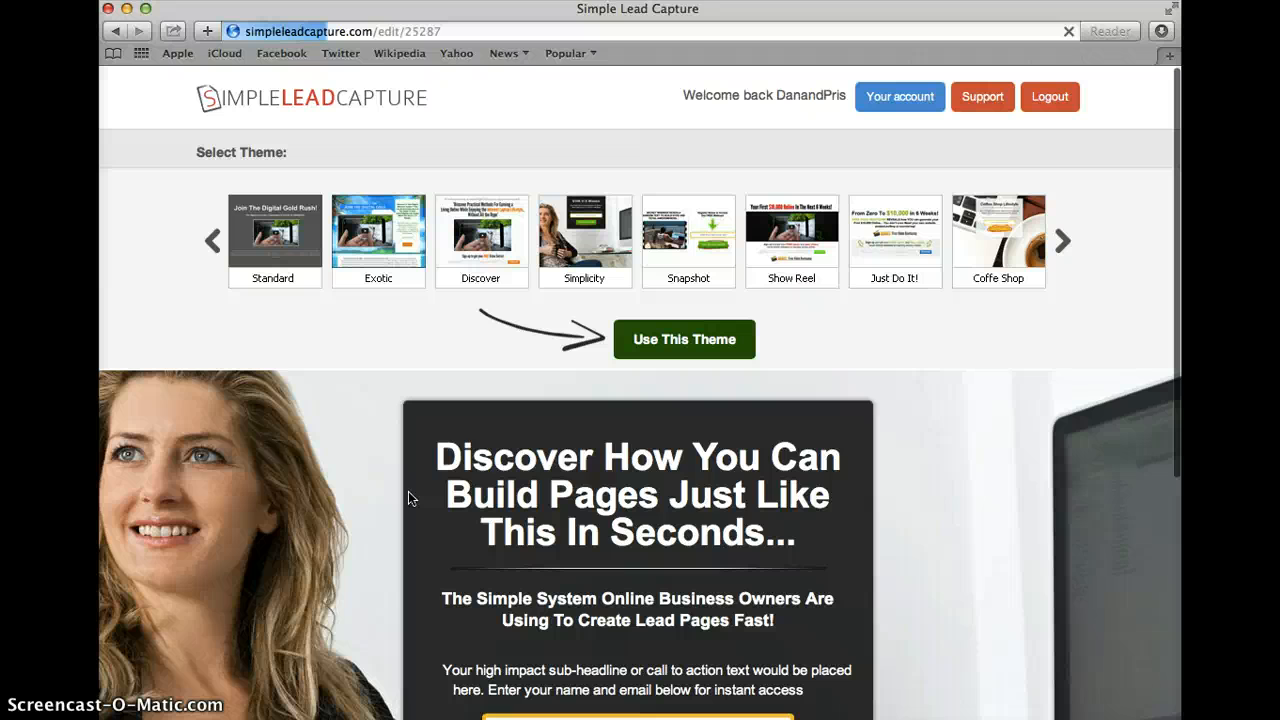
Examine the Simplicity page preview from its heading down to the opt-in button and background photo.
scroll(420, 502, "down", 5)
scroll(423, 510, "up", 4)
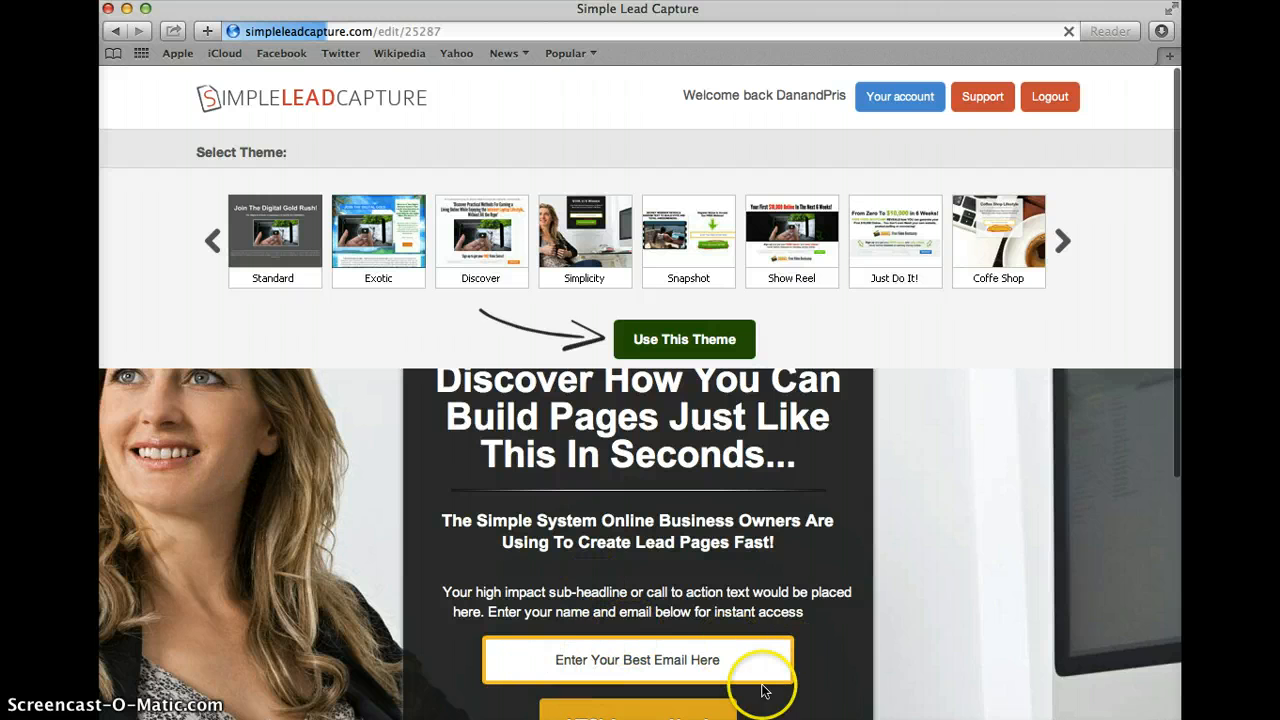
scroll(785, 628, "down", 4)
scroll(660, 500, "up", 2)
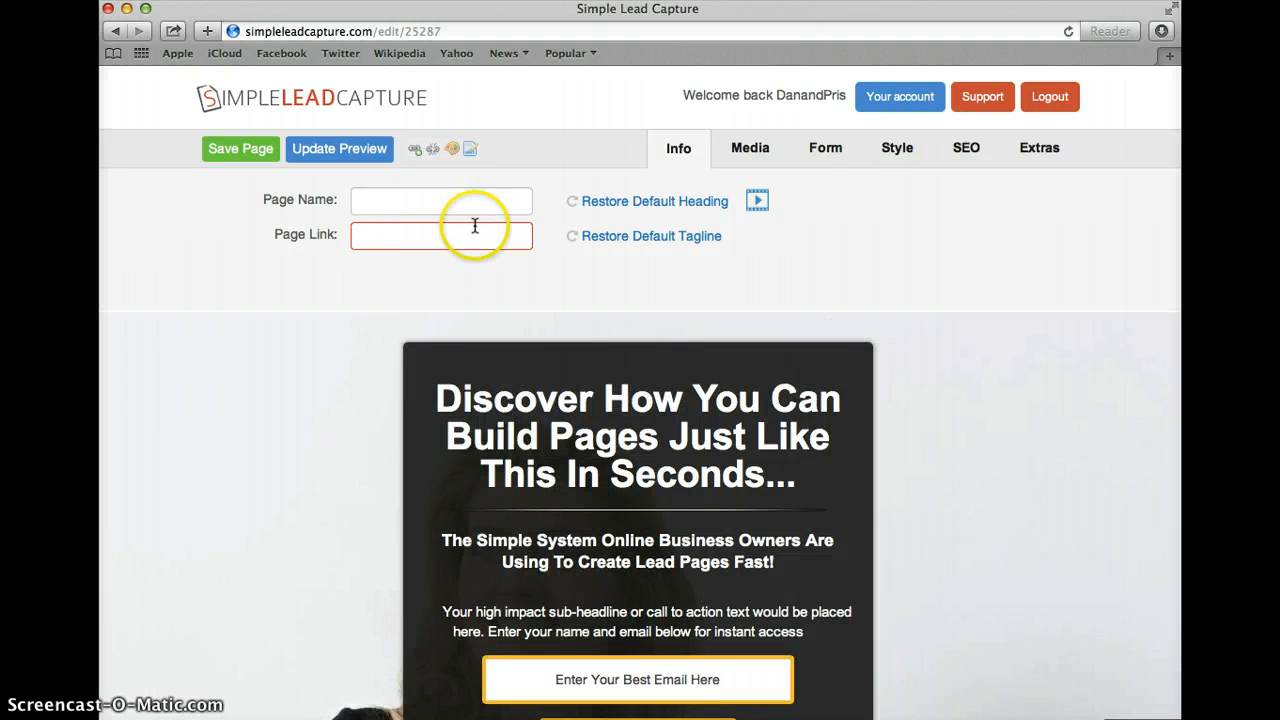
scroll(578, 398, "down", 5)
scroll(571, 400, "up", 5)
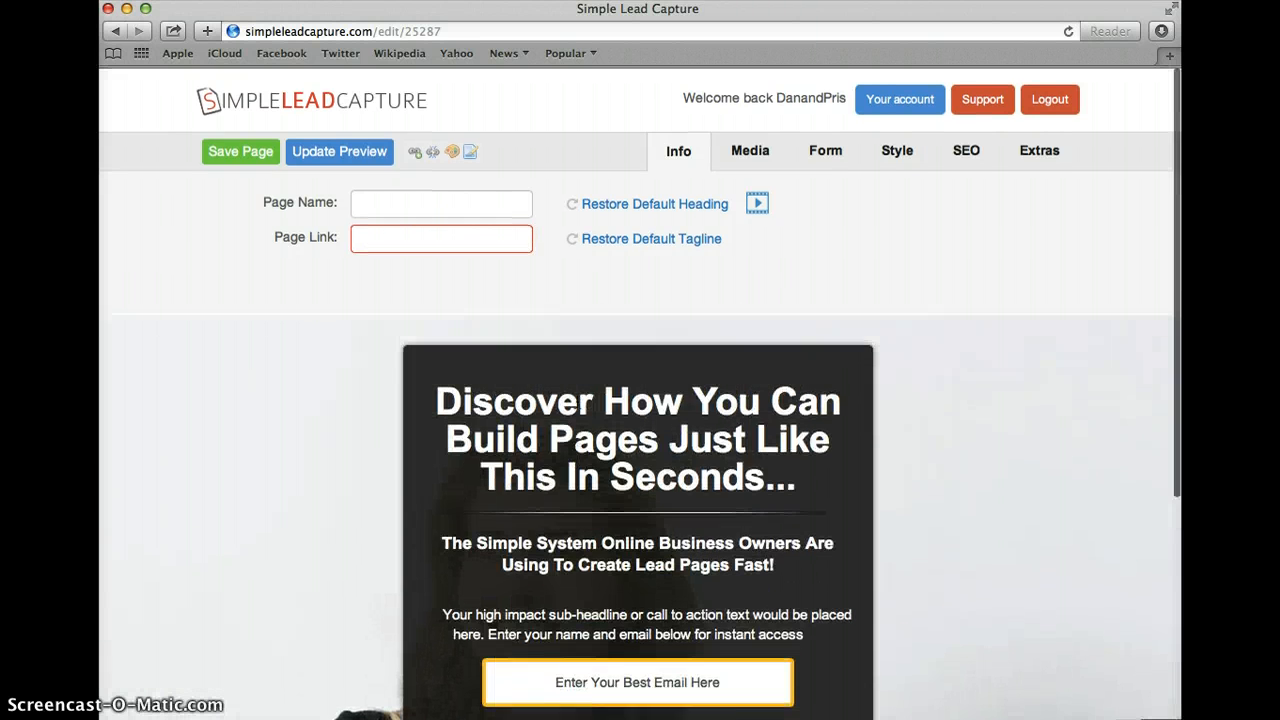
scroll(400, 480, "down", 3)
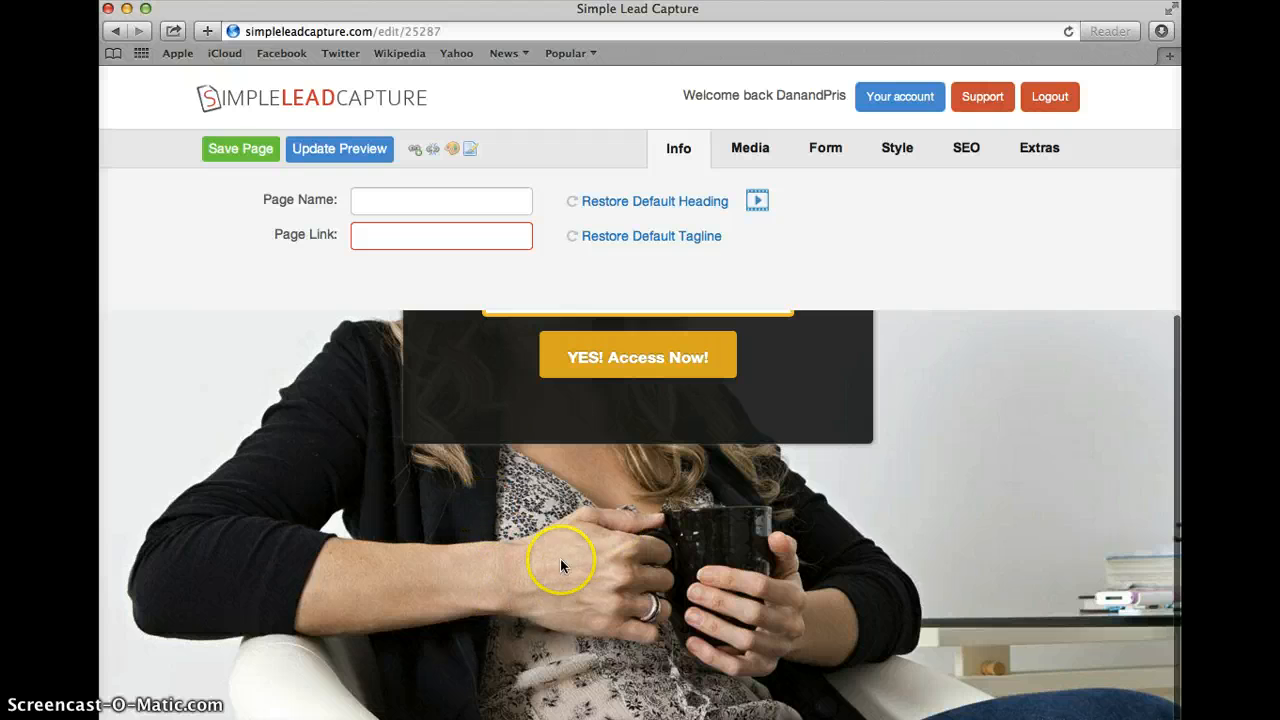
scroll(300, 500, "up", 6)
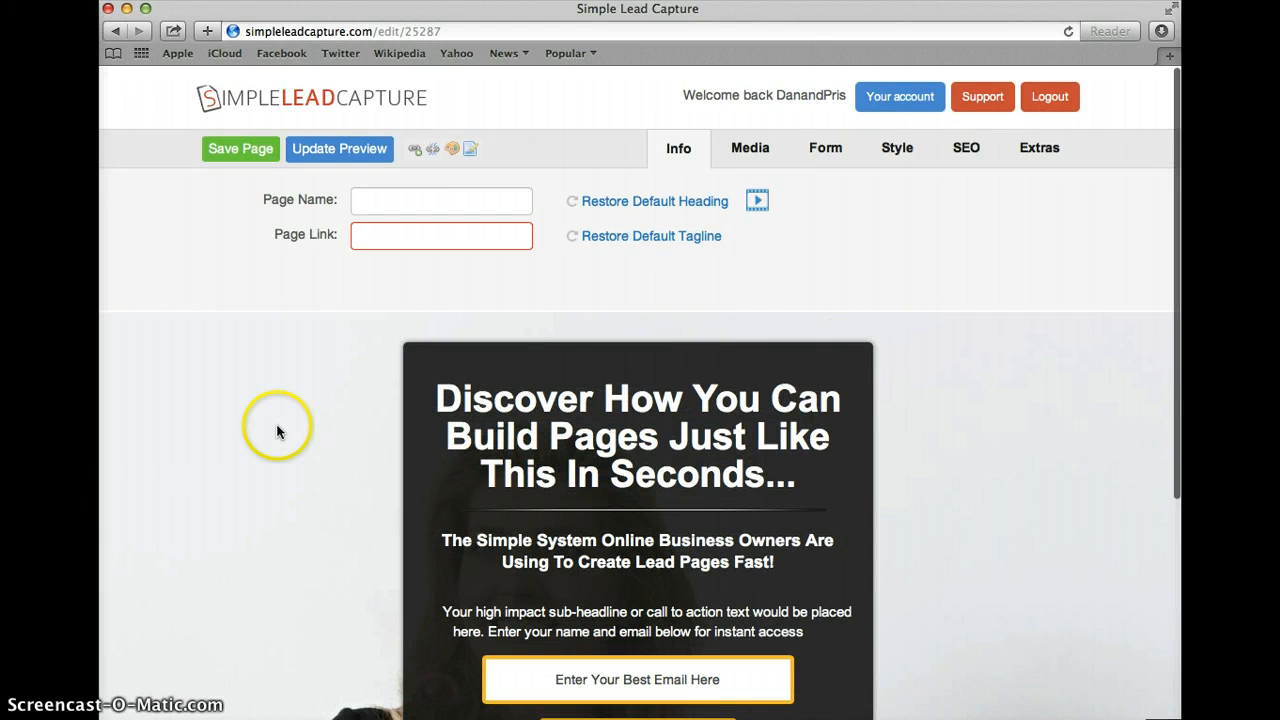
Examine the new page's Info, Media, Form, Style and SEO settings without changing them.
left_click(765, 155)
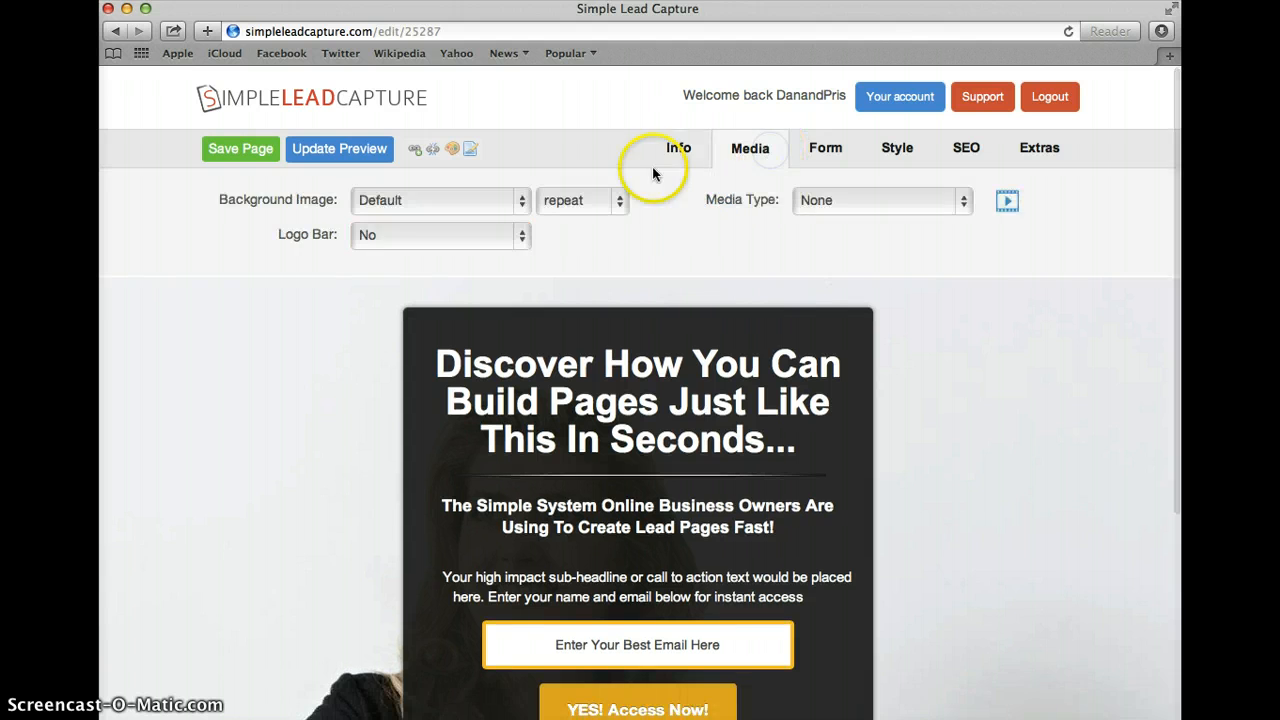
left_click(706, 162)
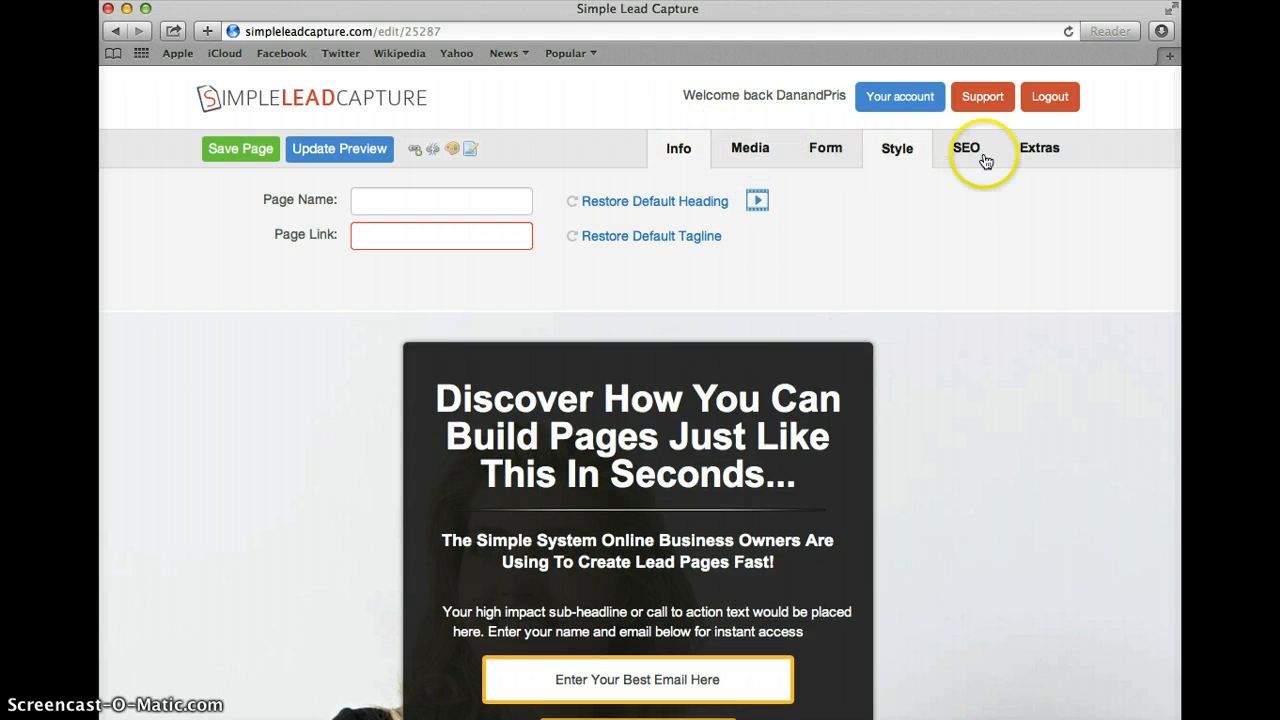
scroll(568, 368, "down", 3)
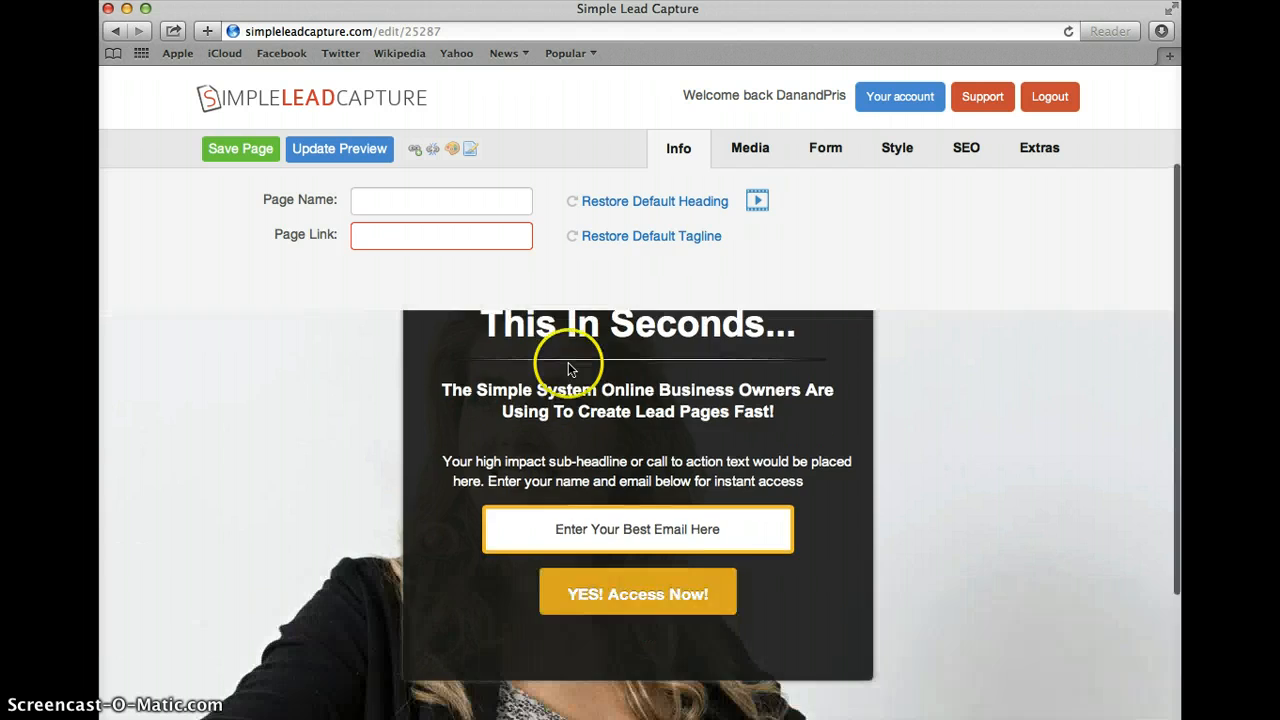
scroll(571, 366, "up", 3)
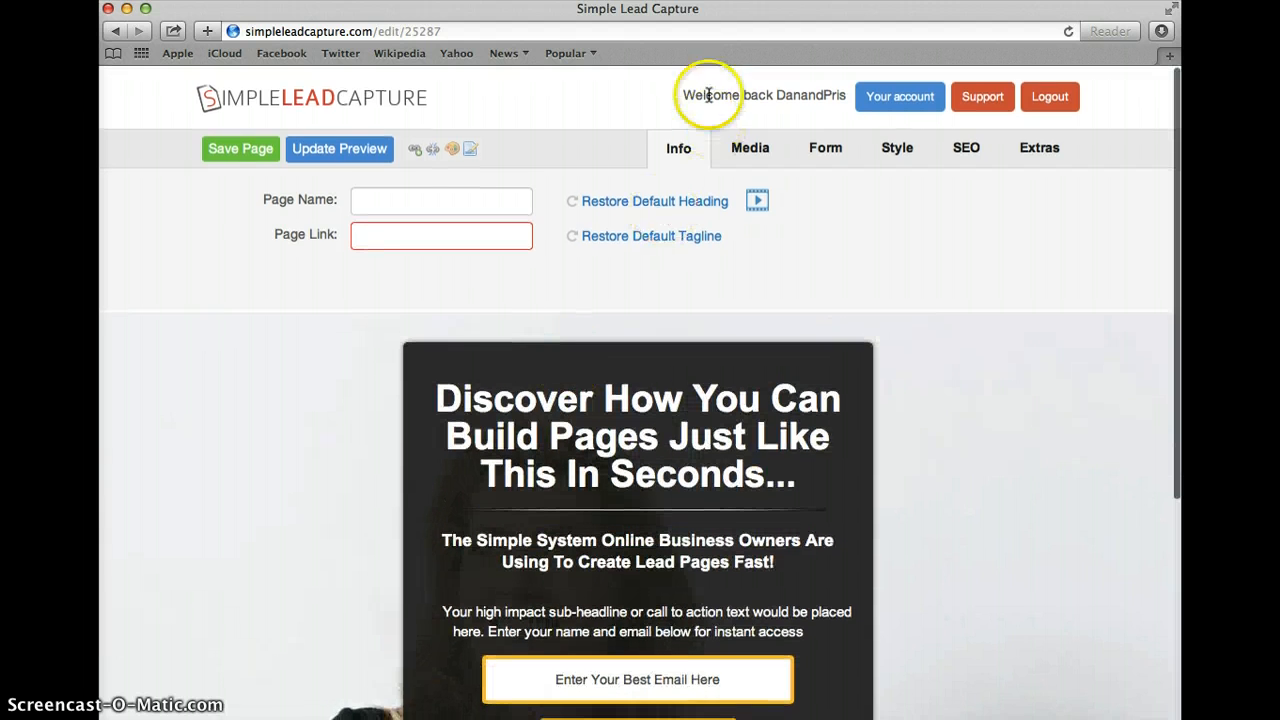
left_click(415, 208)
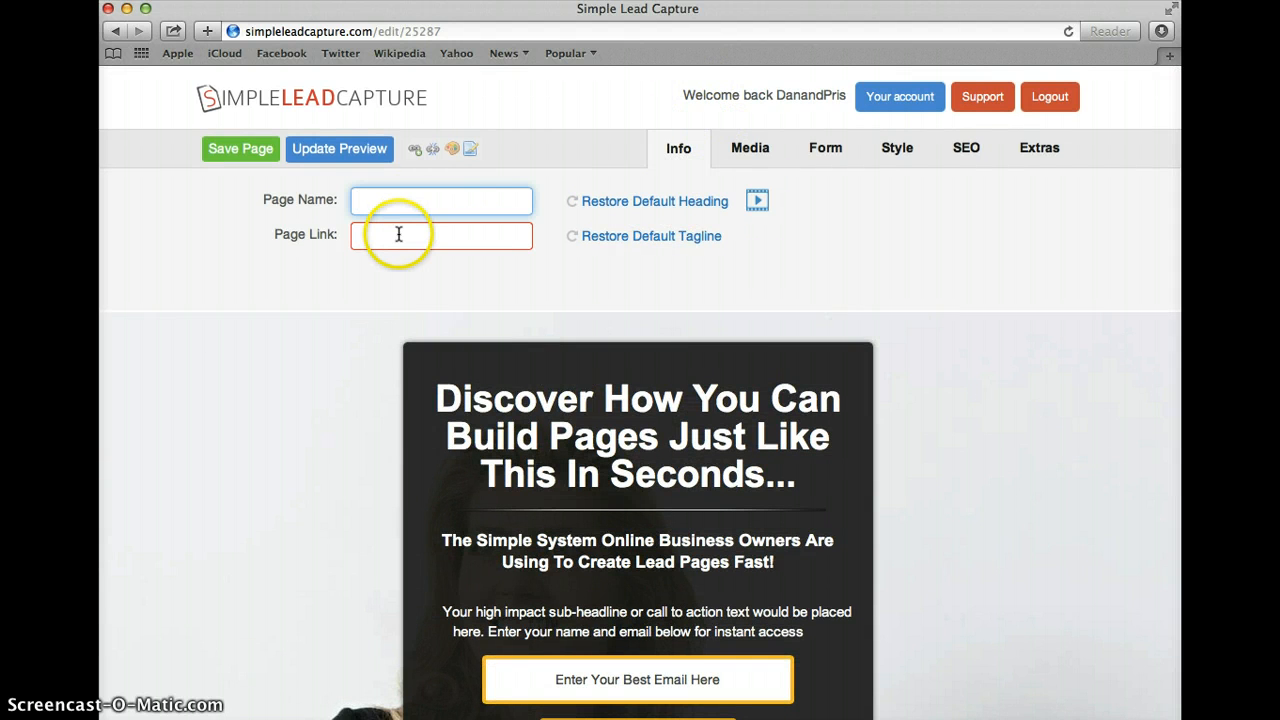
left_click(750, 152)
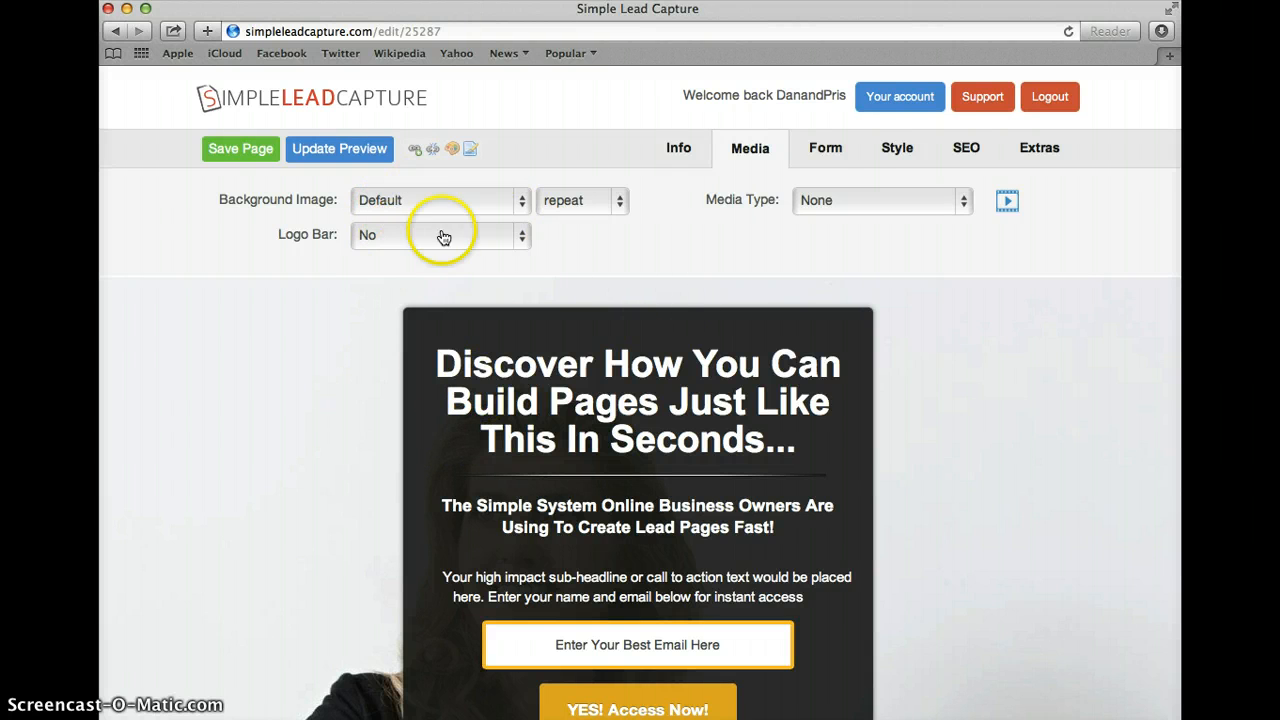
left_click(843, 158)
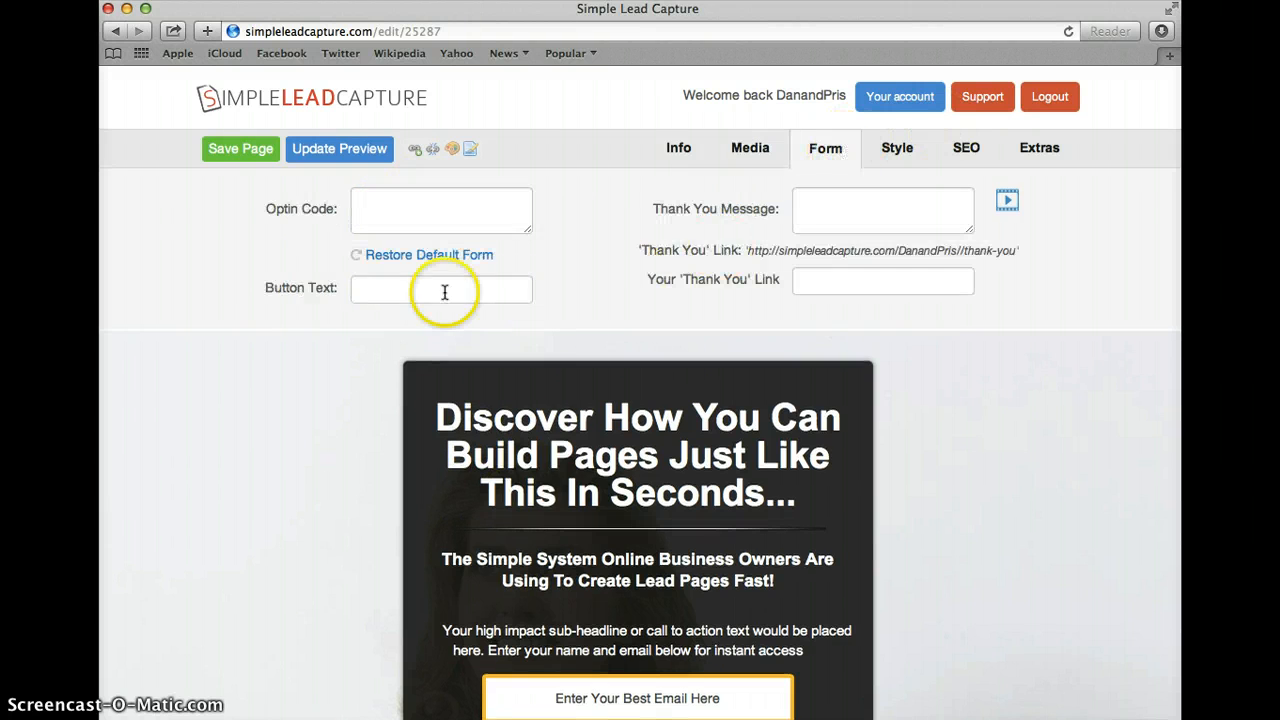
scroll(572, 422, "down", 3)
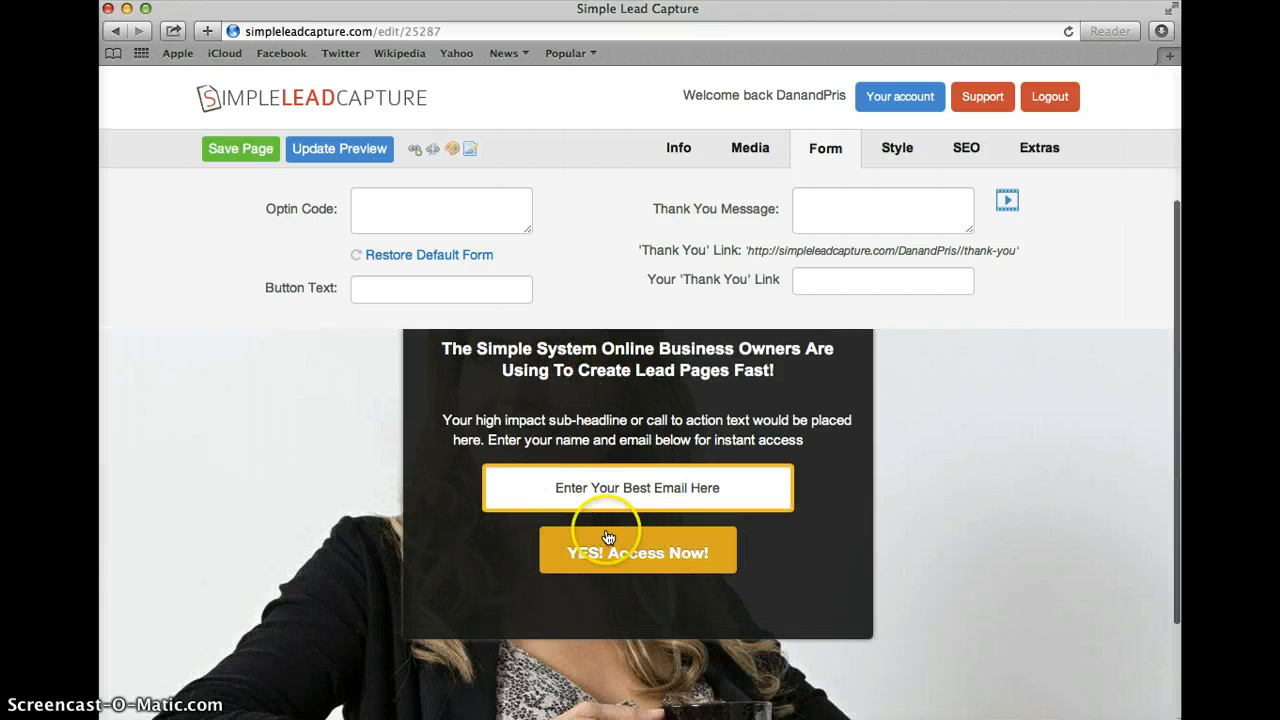
left_click(906, 148)
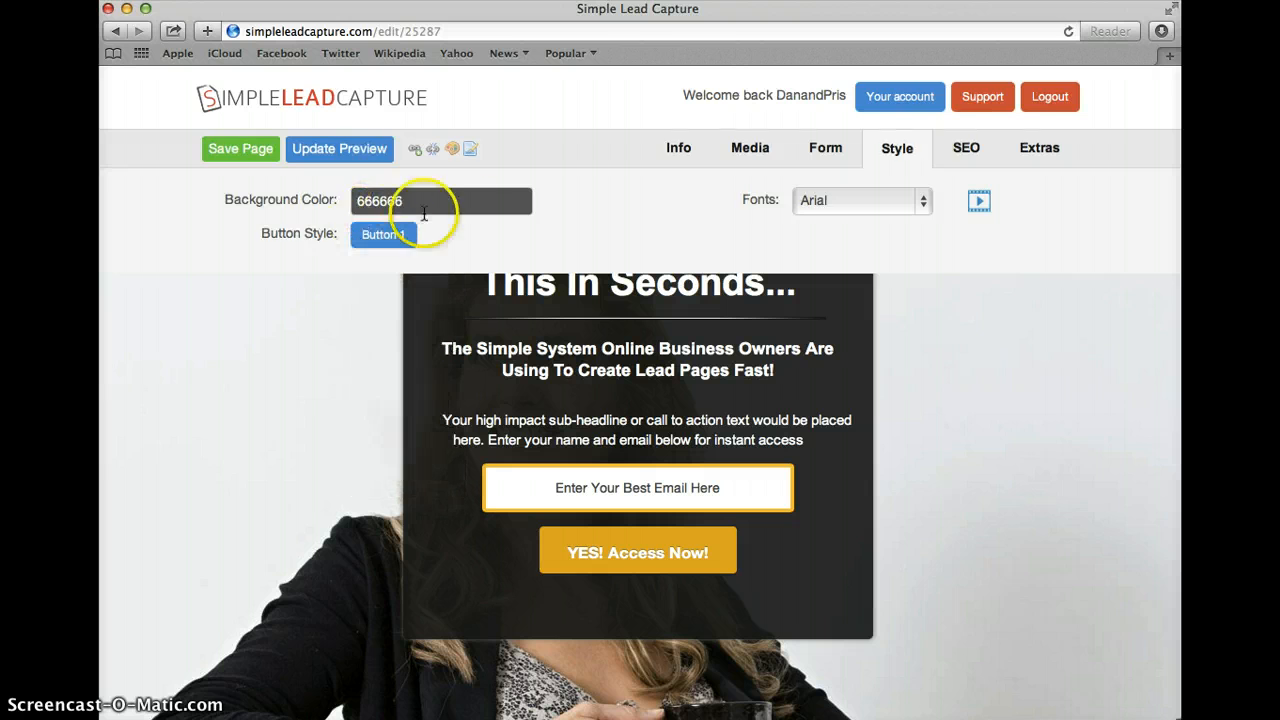
left_click(965, 160)
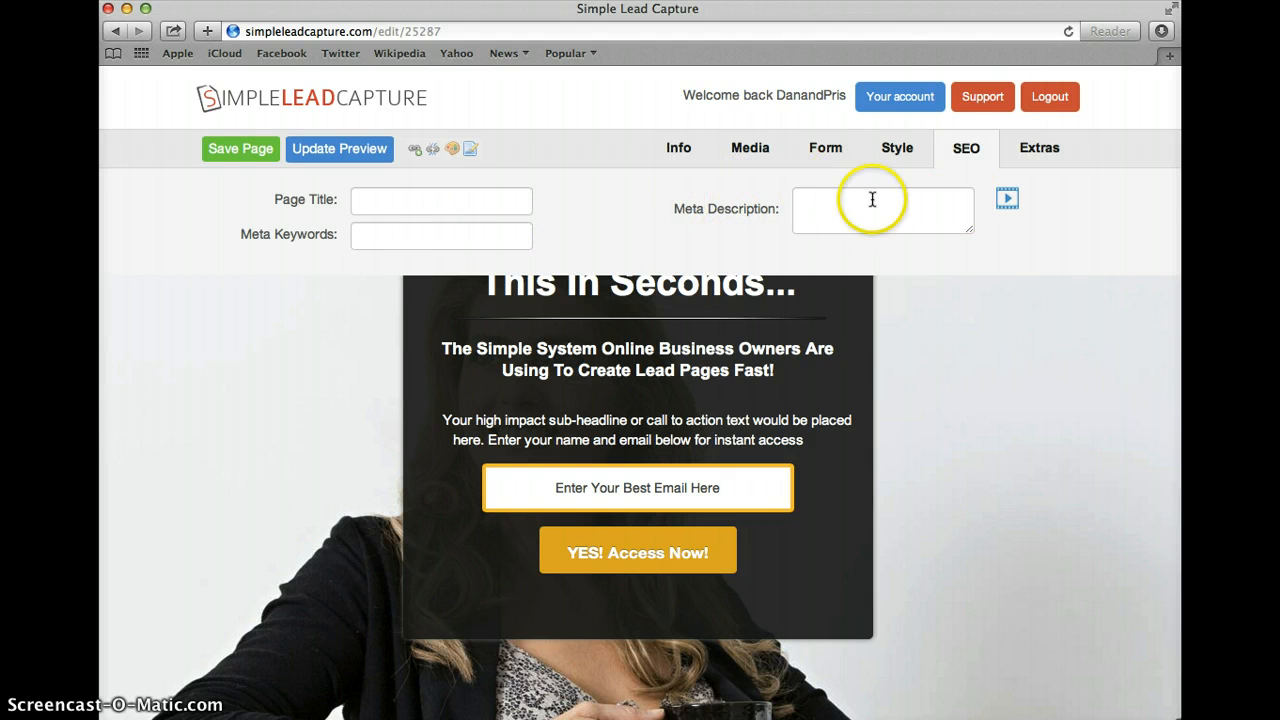
Examine the Extras settings for the privacy policy, disclaimer and other scripts or tracking codes, leaving both checkboxes off.
left_click(1037, 148)
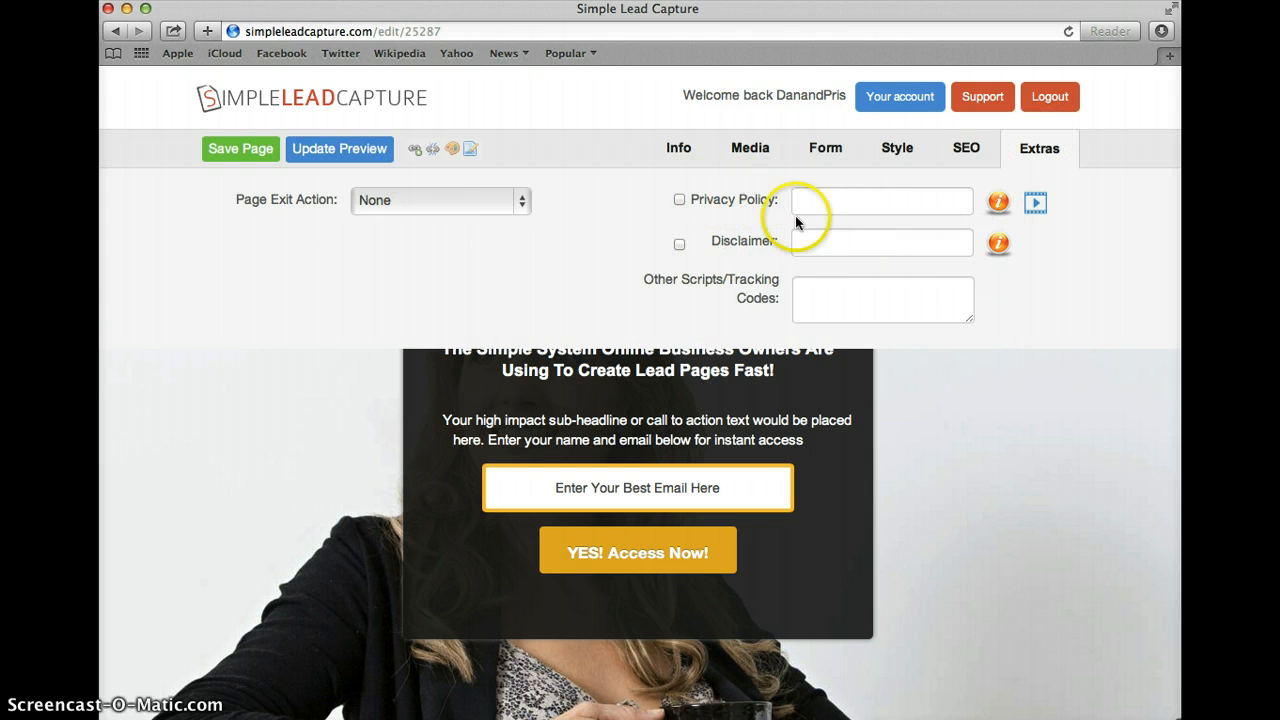
left_click(679, 201)
left_click(679, 201)
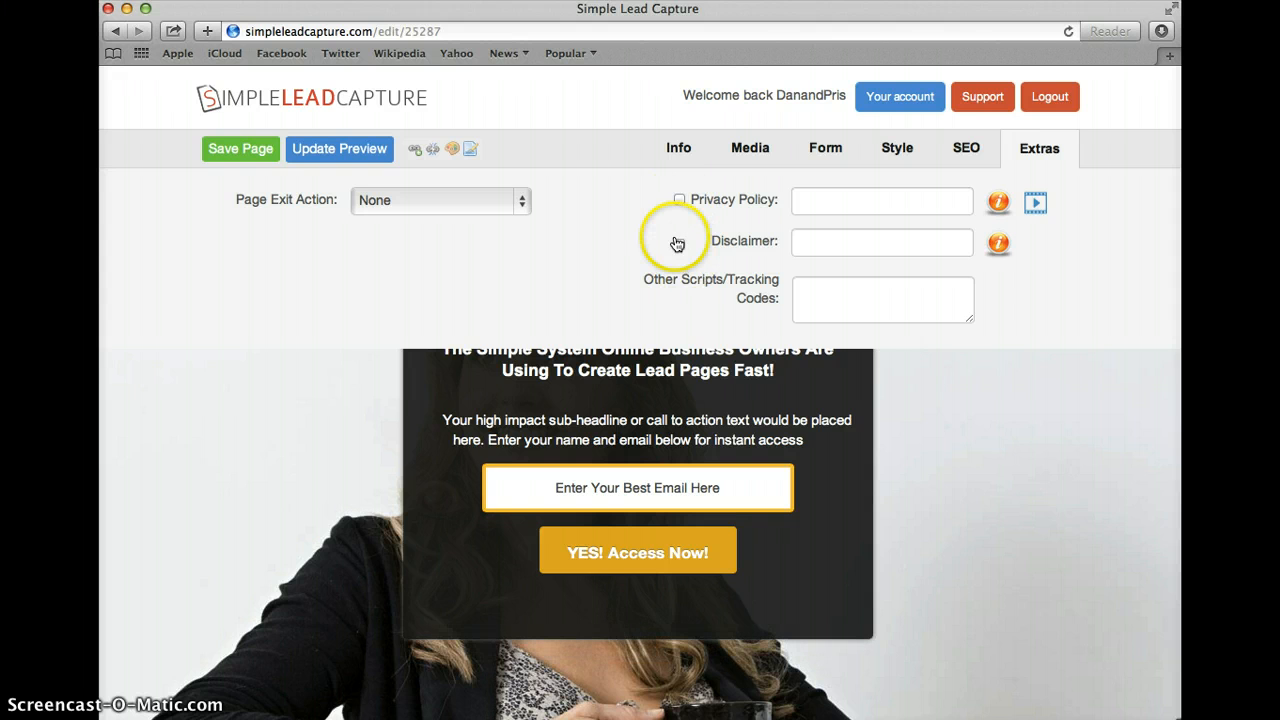
left_click(679, 245)
left_click(679, 245)
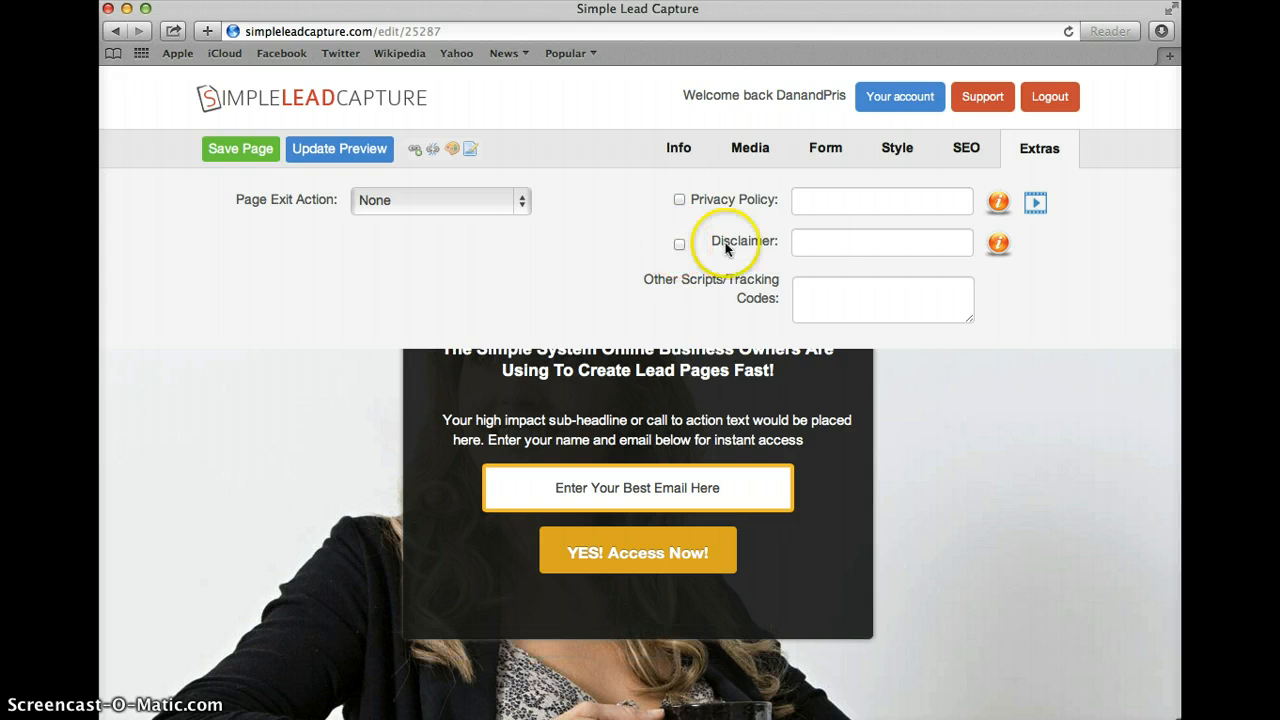
left_click(825, 233)
left_click(829, 197)
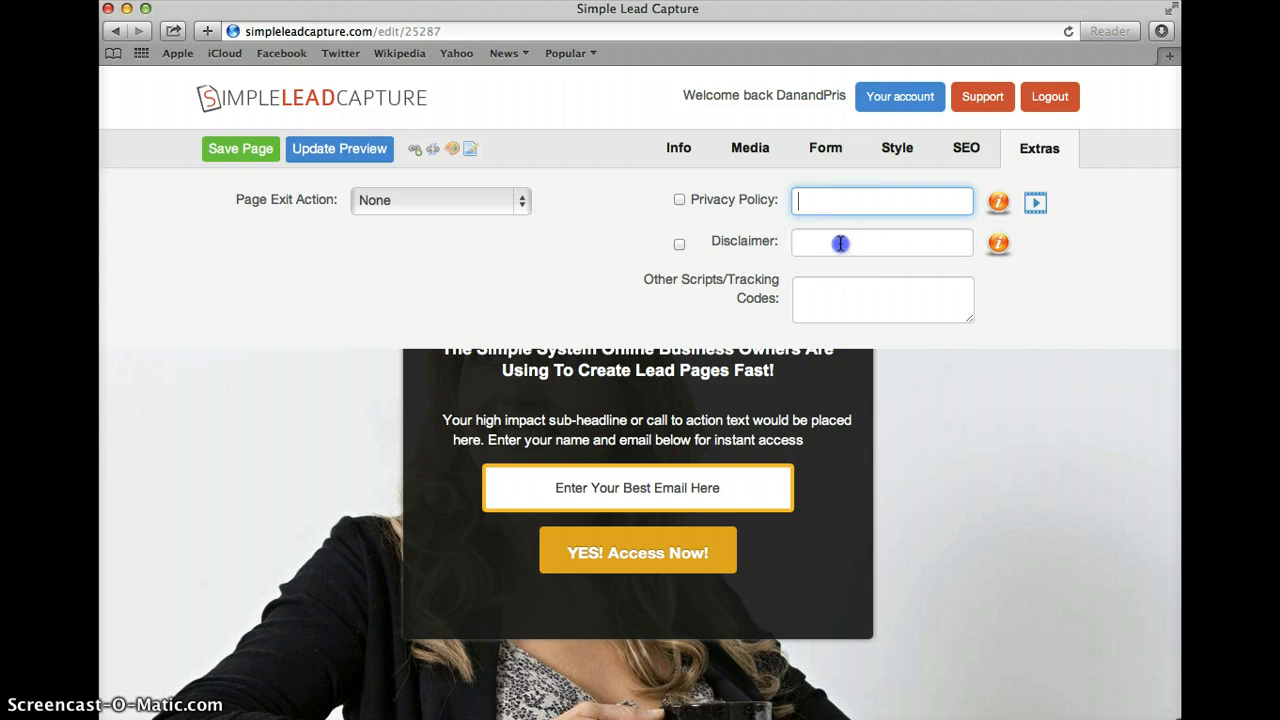
left_click(838, 238)
left_click(835, 201)
left_click(848, 247)
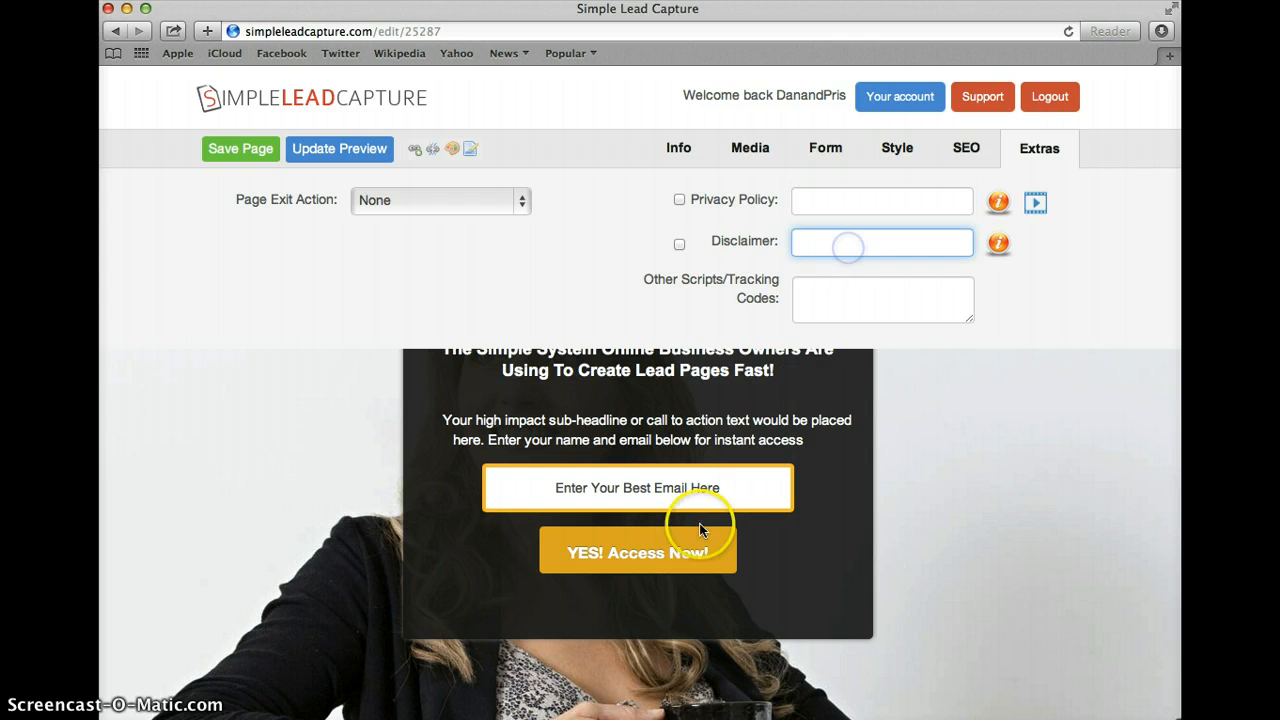
left_click(853, 303)
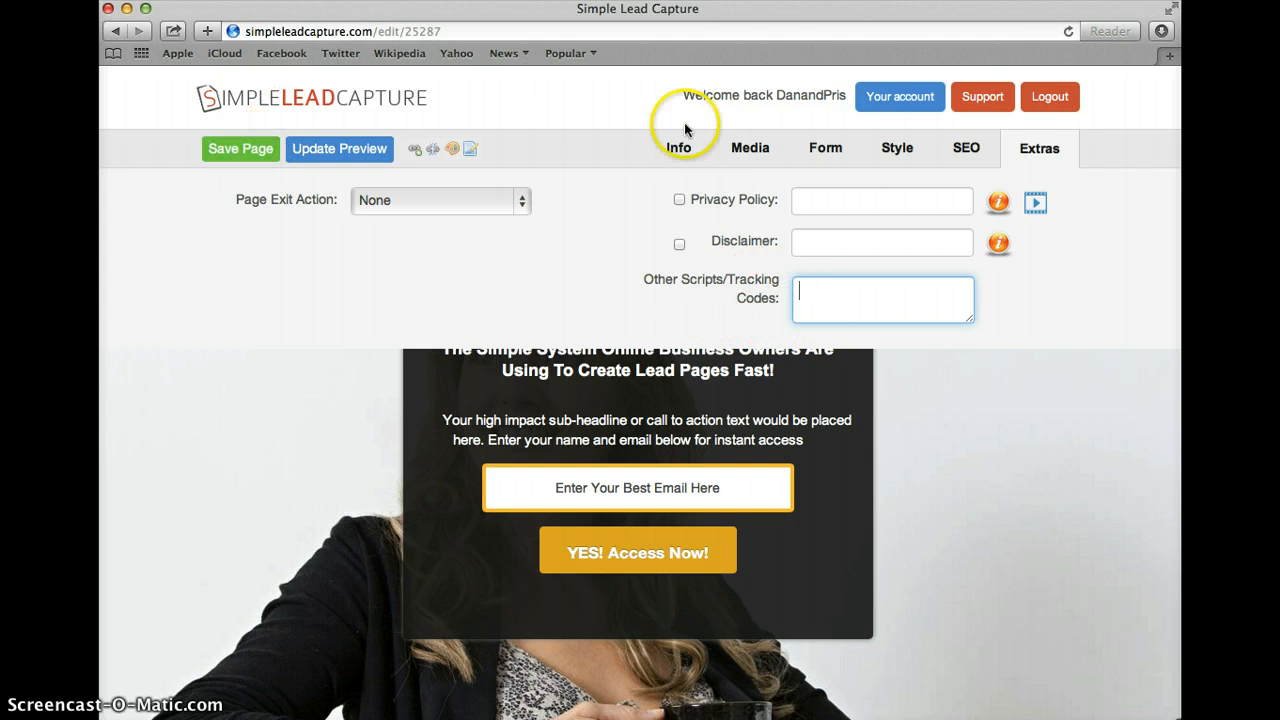
Set the page name to Example1 in the Info settings and look over the page preview.
left_click(678, 147)
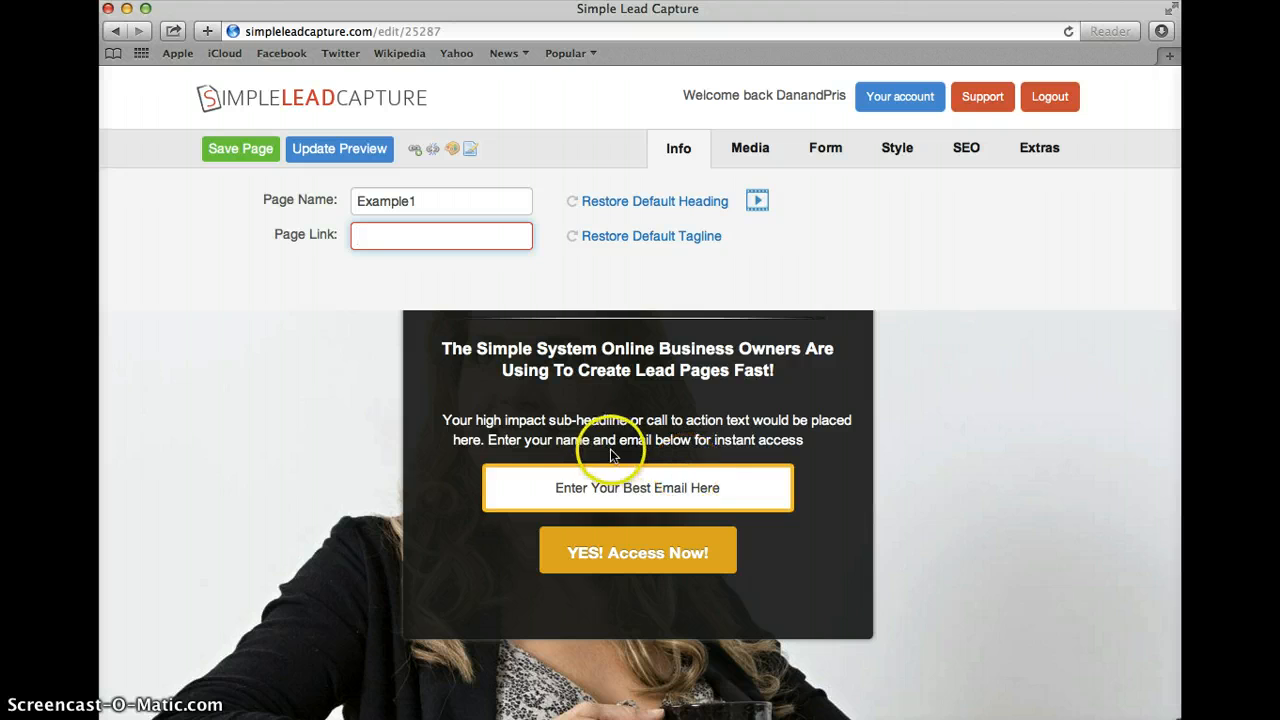
scroll(509, 505, "up", 3)
scroll(608, 457, "down", 6)
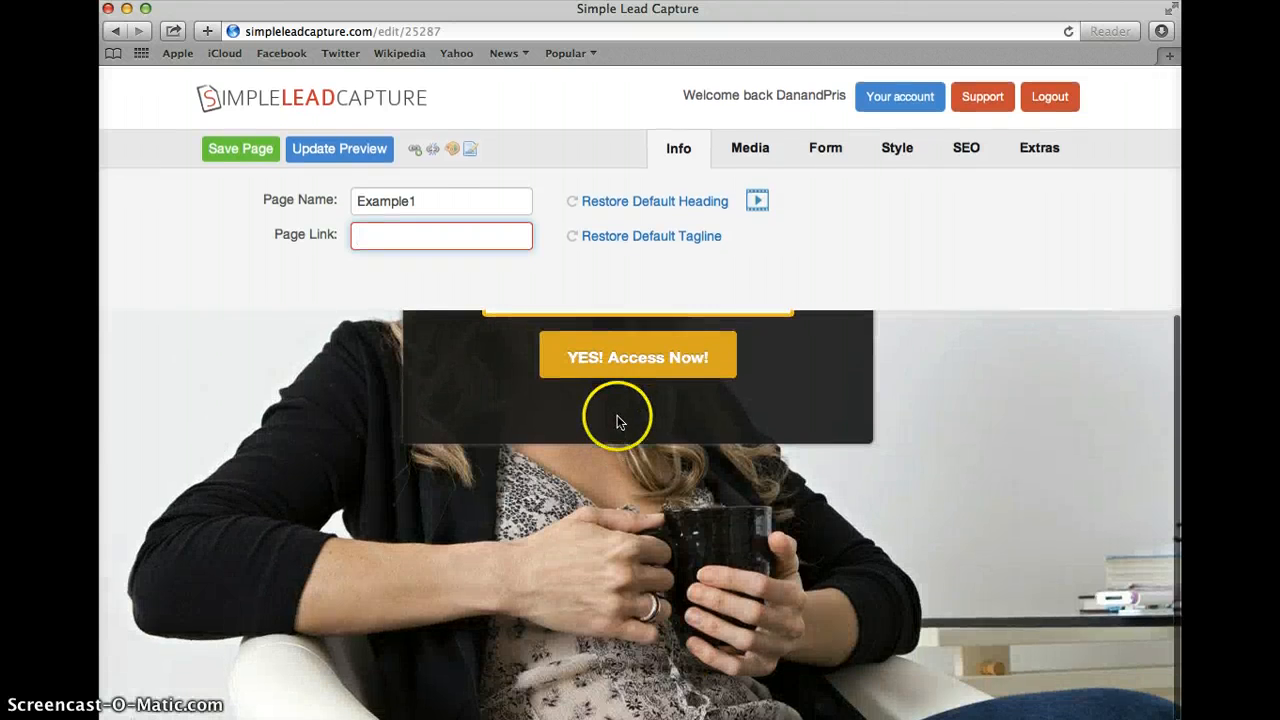
scroll(615, 418, "up", 6)
scroll(573, 397, "down", 6)
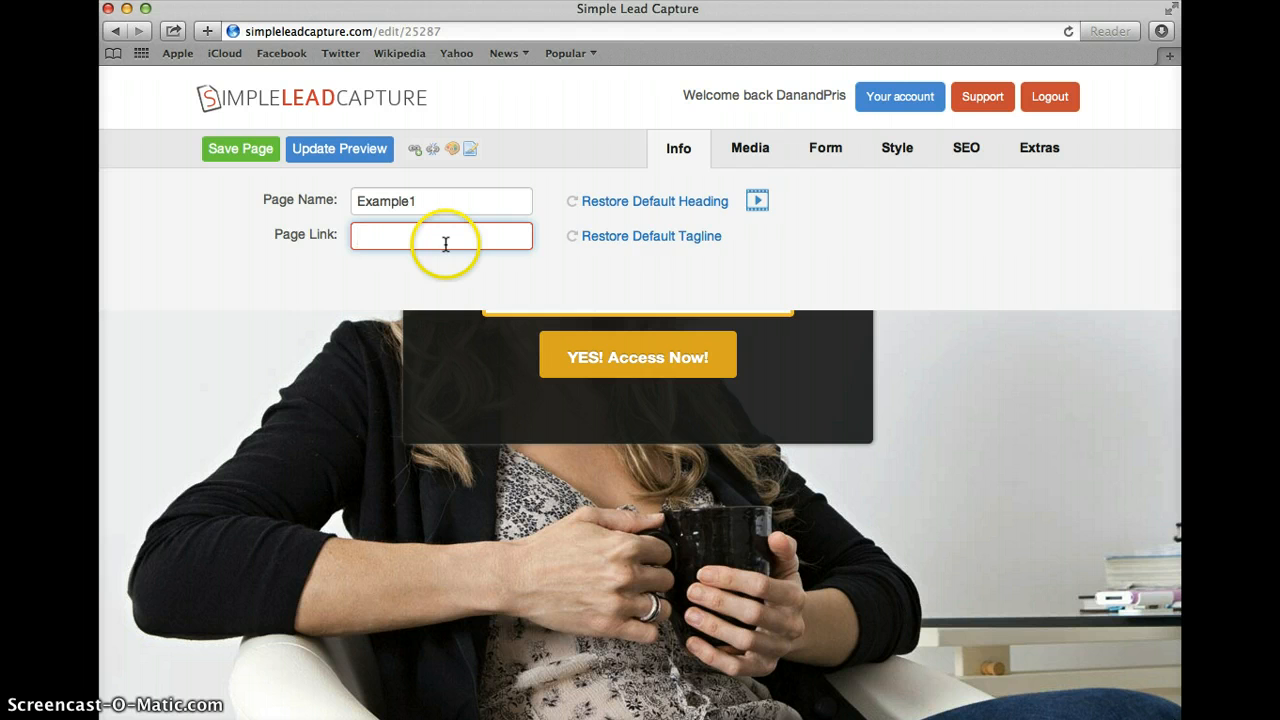
scroll(543, 366, "up", 5)
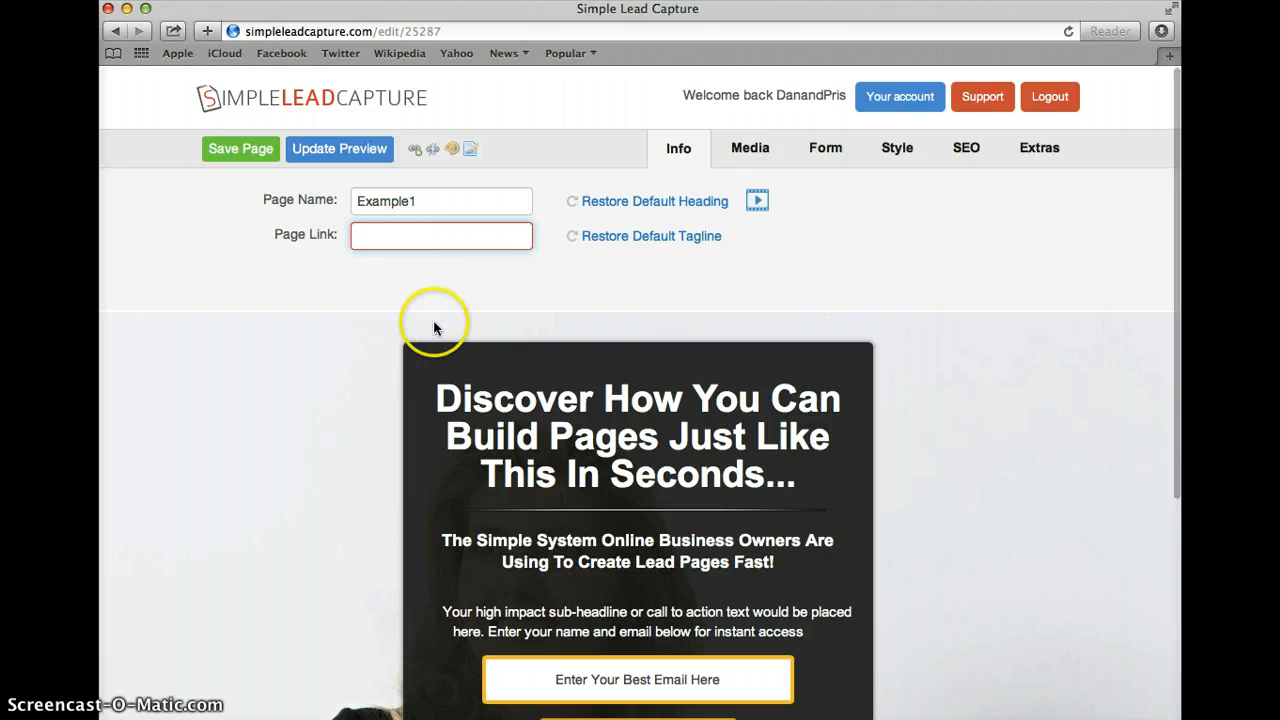
Try the Boat picture from the Lifestyle group as the page's background image and check it in the preview.
scroll(434, 329, "down", 4)
scroll(434, 329, "up", 4)
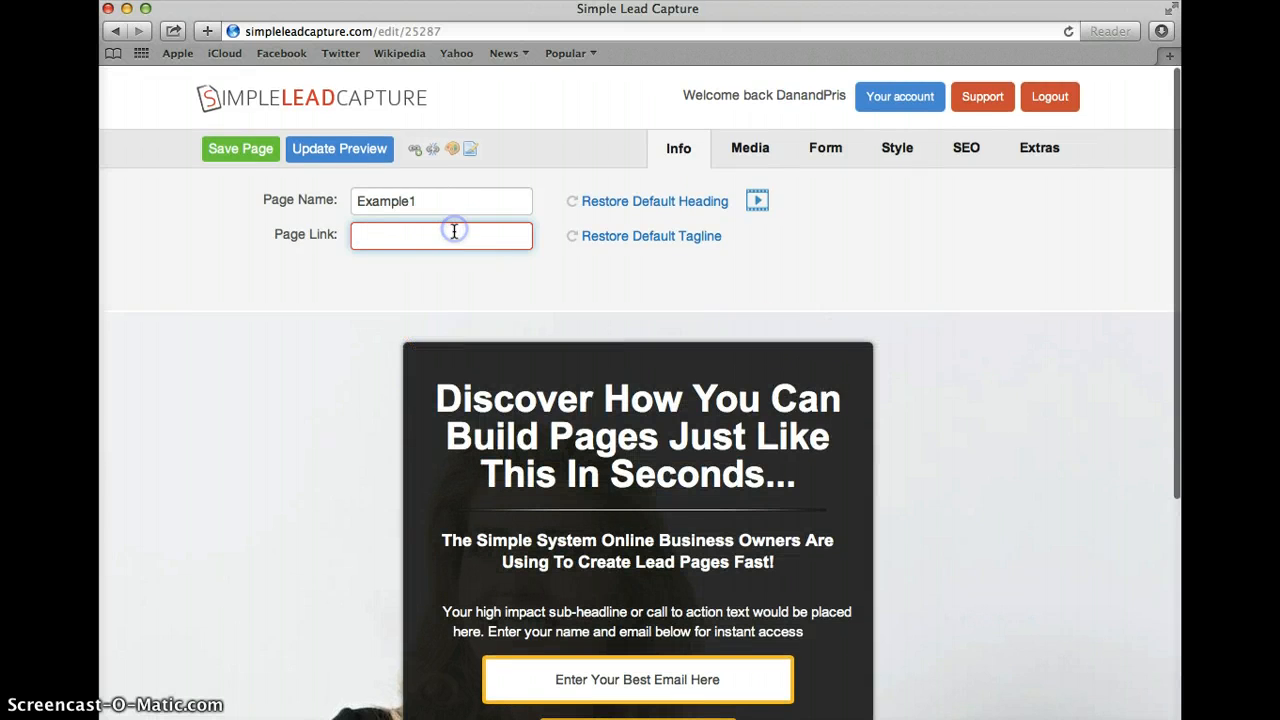
left_click(751, 161)
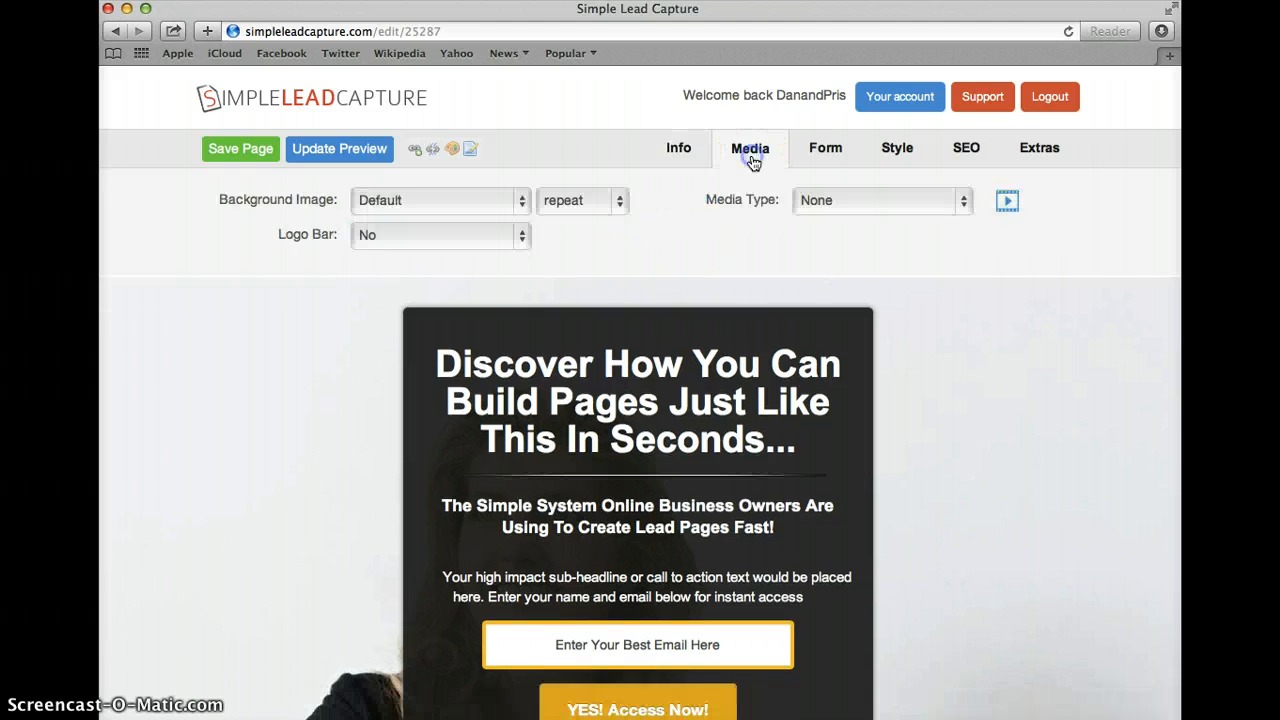
left_click(415, 206)
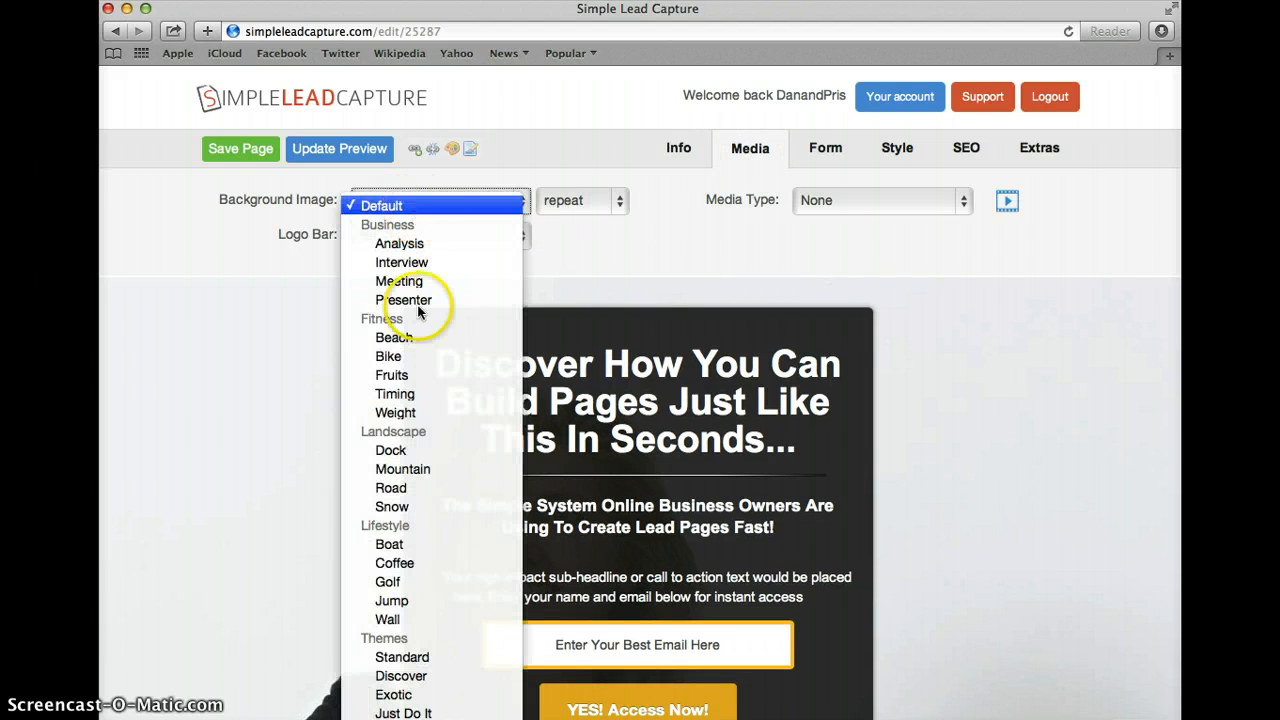
scroll(386, 428, "down", 3)
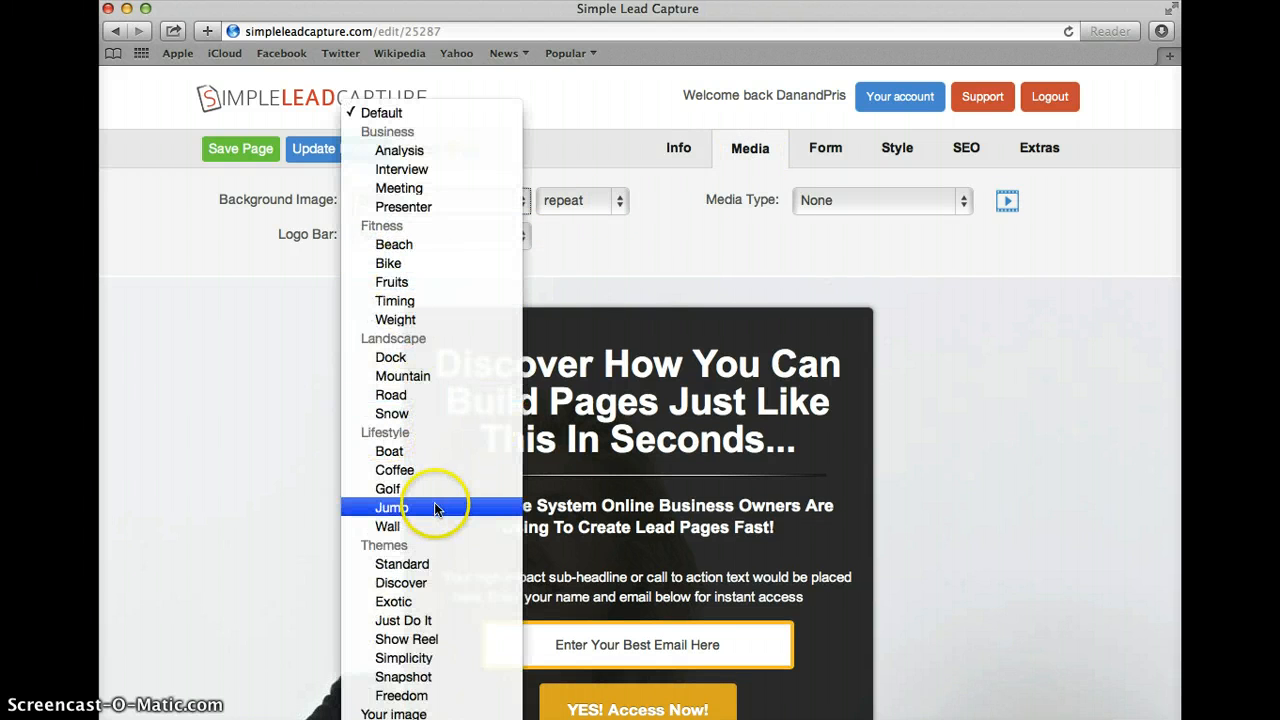
left_click(392, 450)
scroll(379, 459, "down", 5)
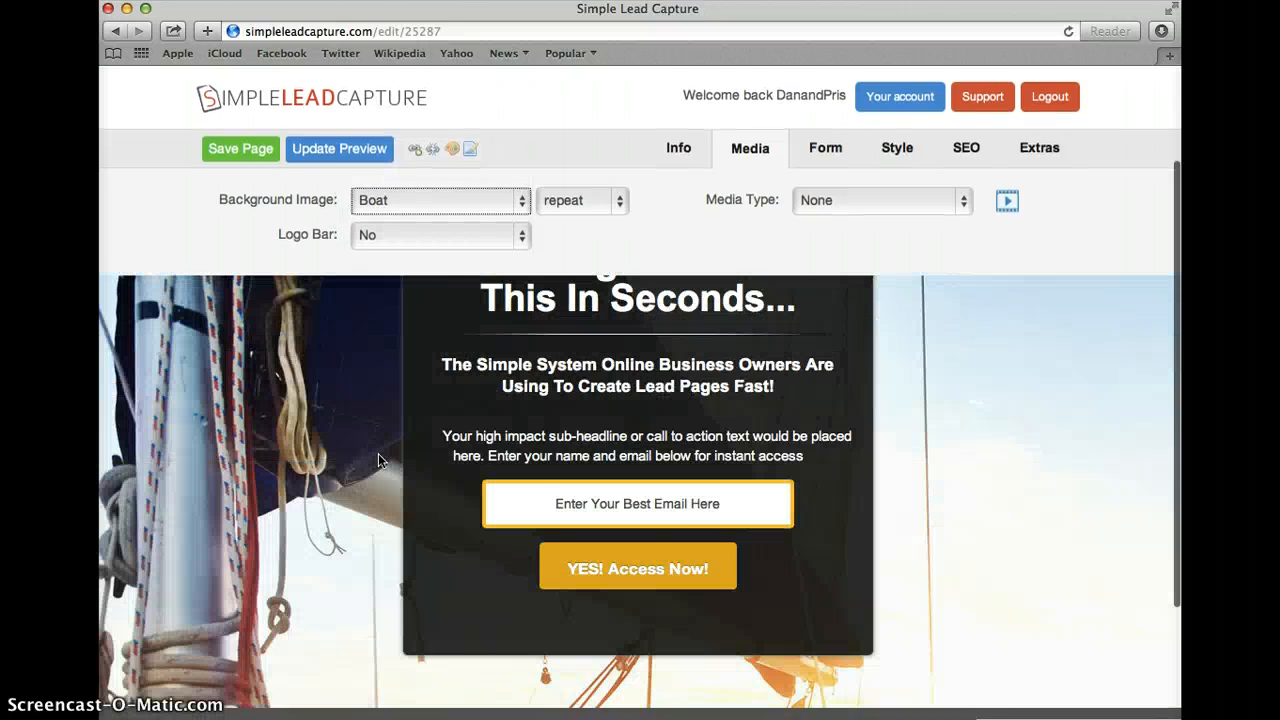
scroll(378, 455, "up", 5)
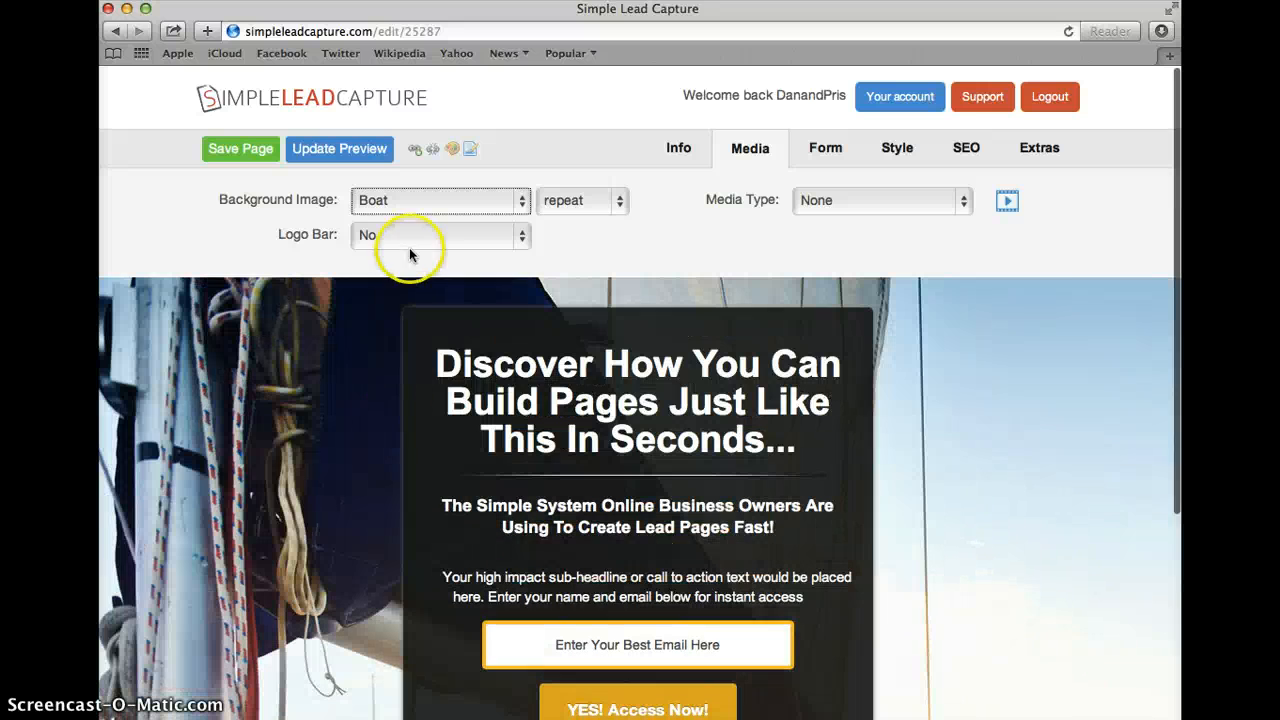
Try the Wall picture from the Lifestyle group as the background image and check the preview.
left_click(521, 203)
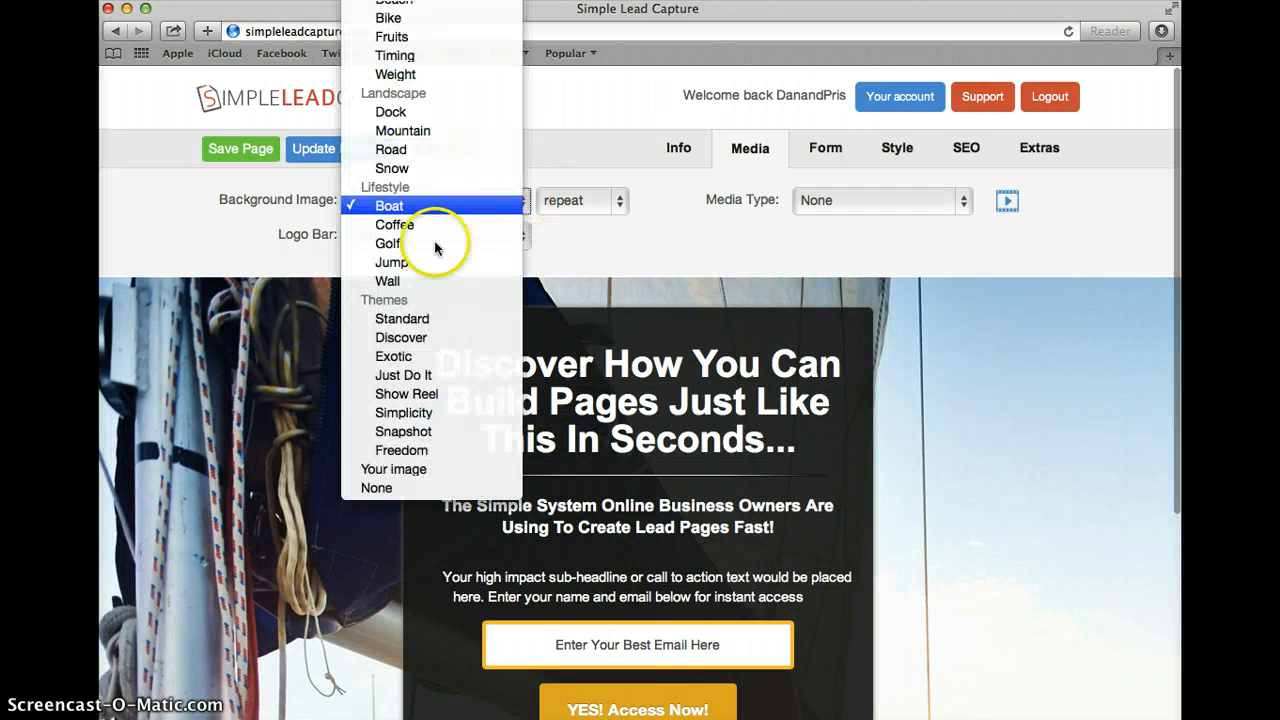
left_click(390, 281)
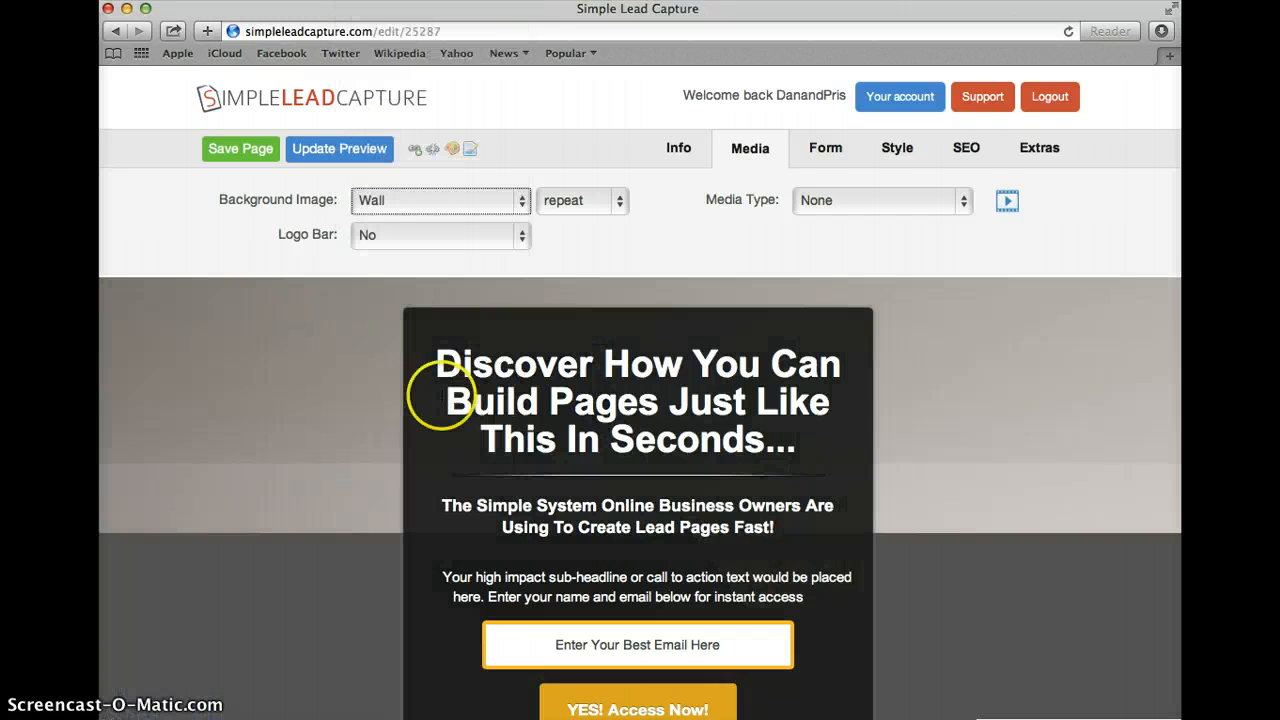
scroll(383, 430, "down", 4)
scroll(383, 431, "up", 4)
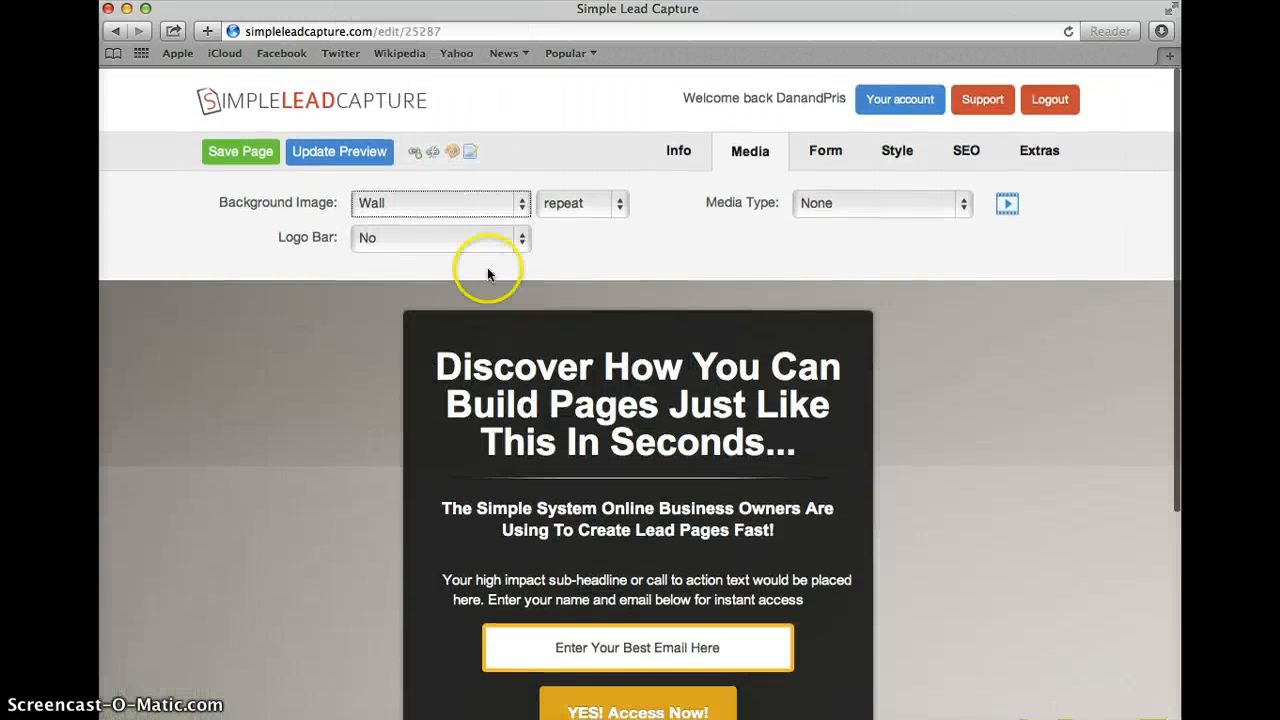
Try the Freedom theme picture as the background image and look over the page preview.
left_click(520, 203)
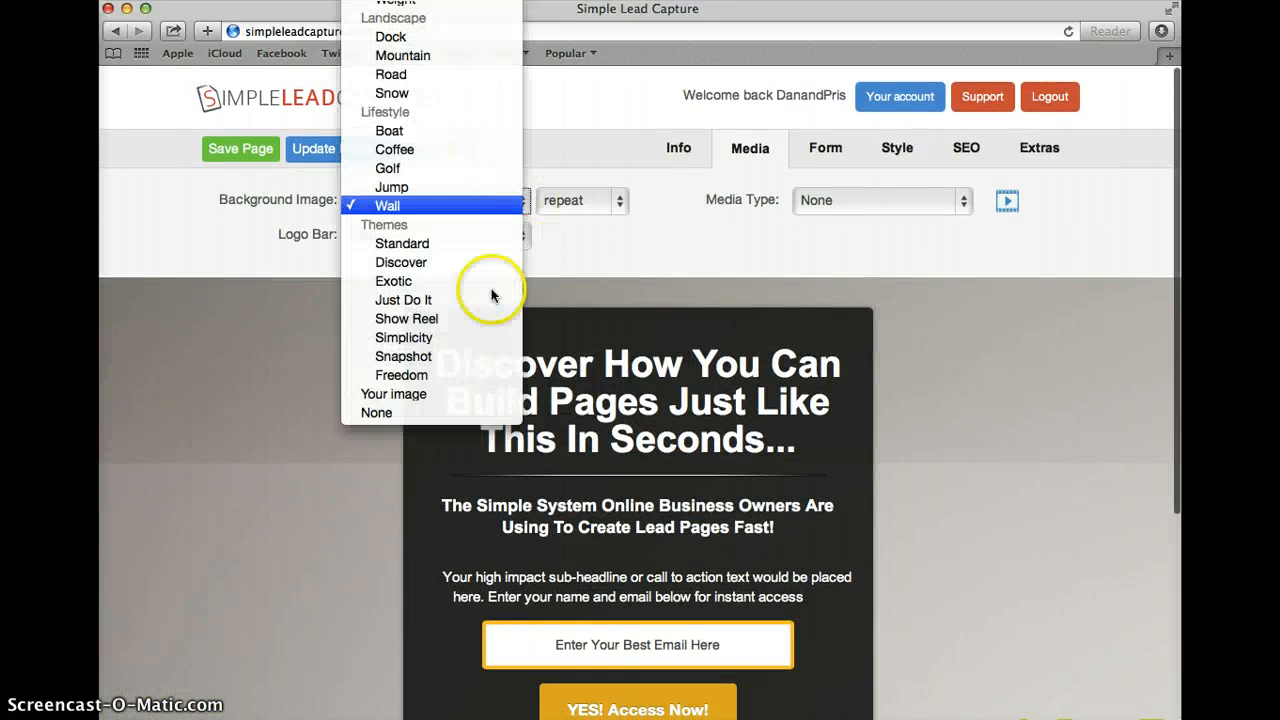
left_click(421, 377)
scroll(353, 444, "down", 4)
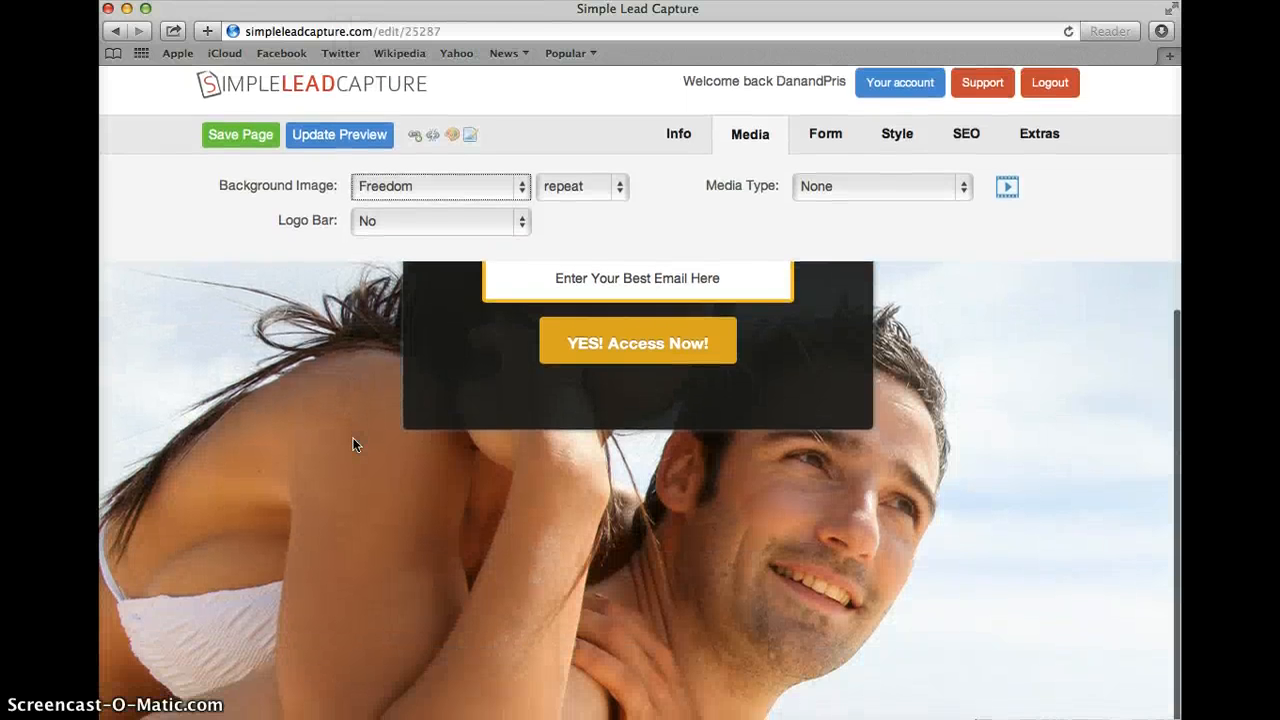
scroll(353, 444, "up", 3)
scroll(353, 444, "down", 3)
scroll(315, 429, "up", 4)
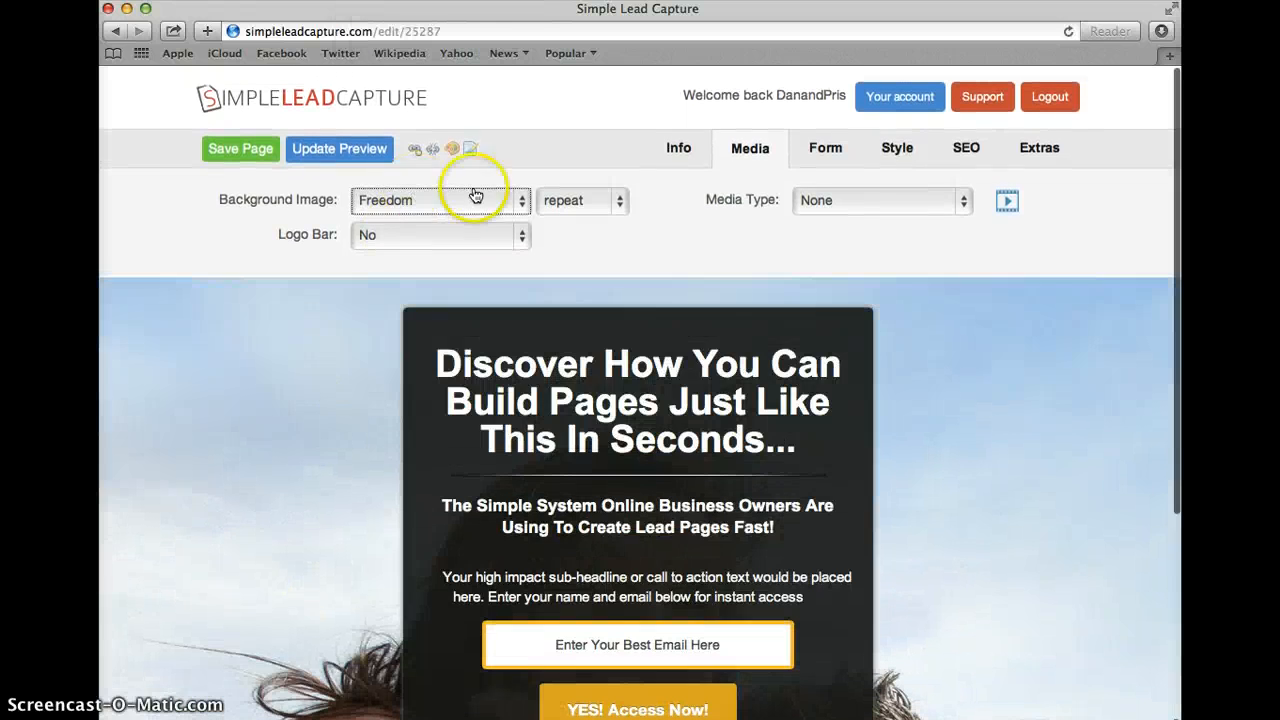
Try the Beach picture from the Fitness group as the background image and check the preview.
left_click(514, 198)
scroll(436, 153, "up", 5)
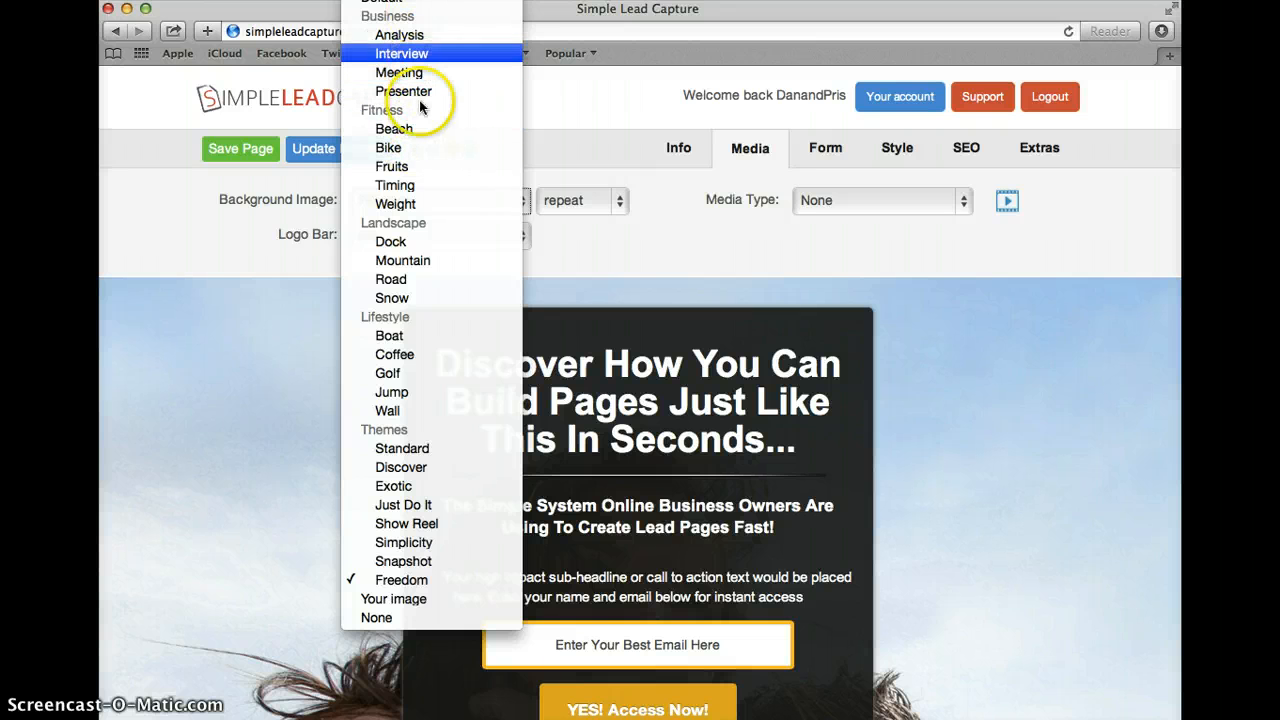
left_click(415, 128)
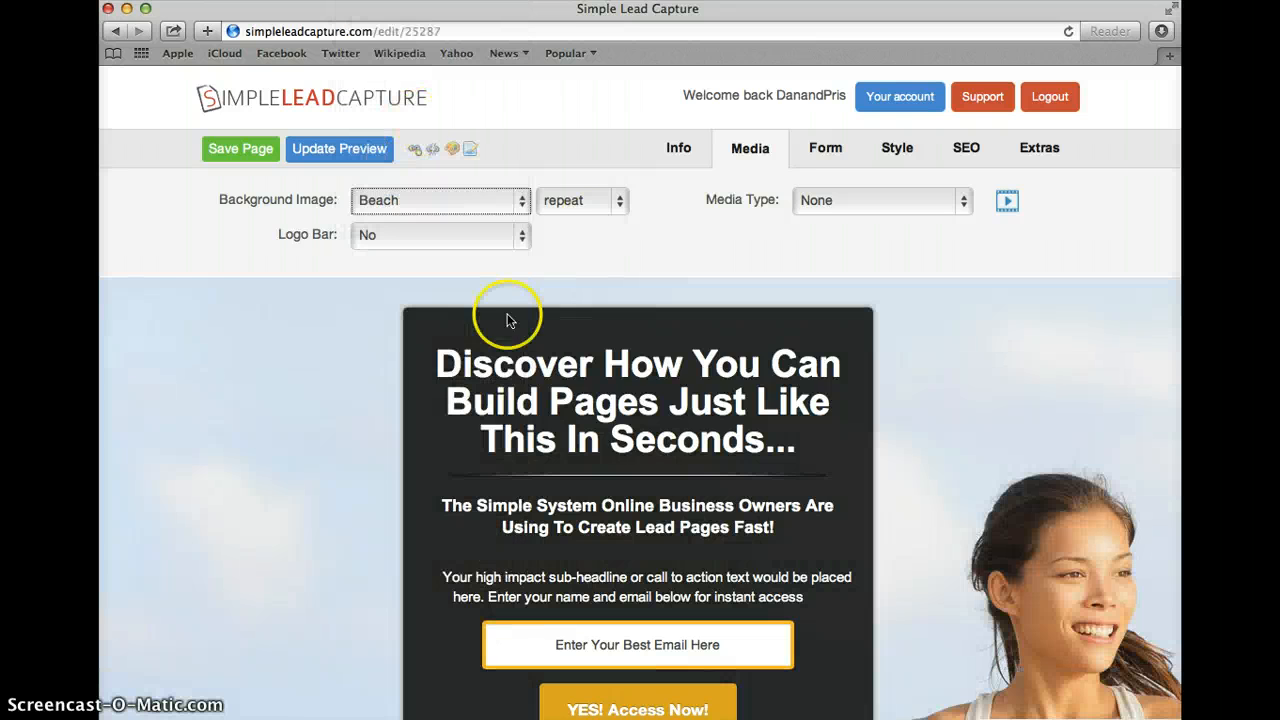
scroll(443, 357, "down", 5)
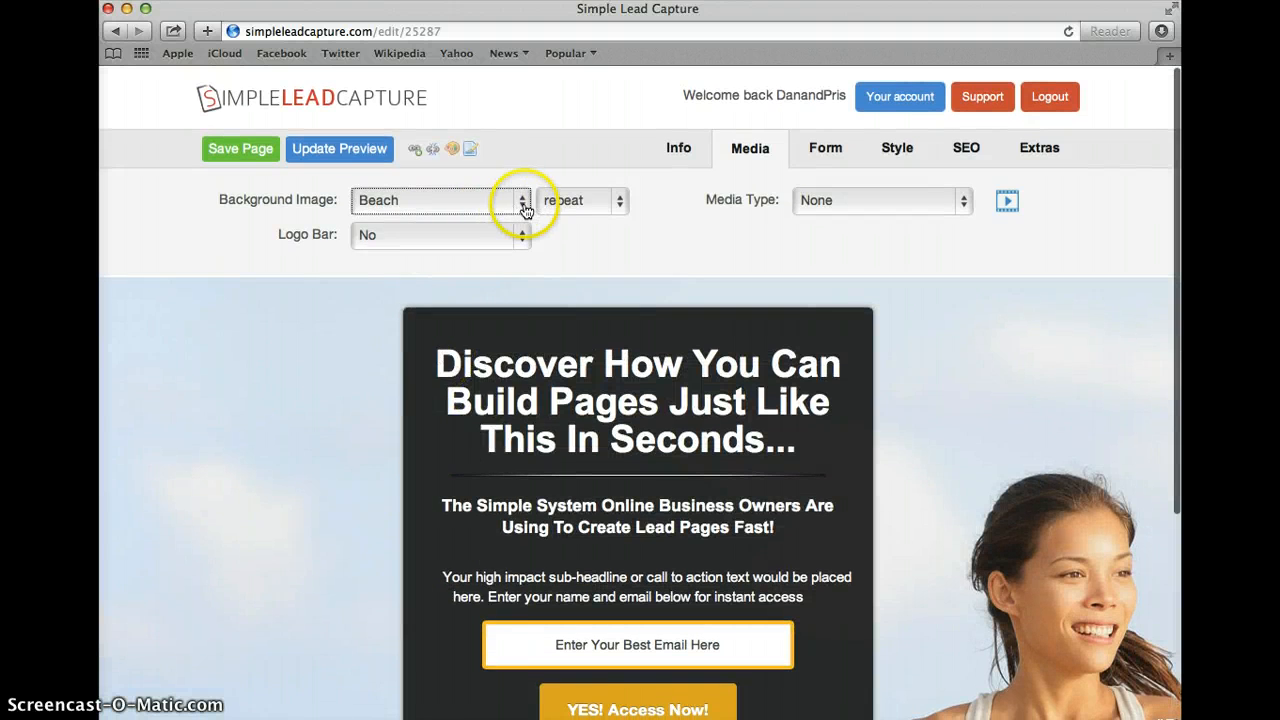
Set the background image to Dock from the Landscape group and look over the page preview.
left_click(522, 200)
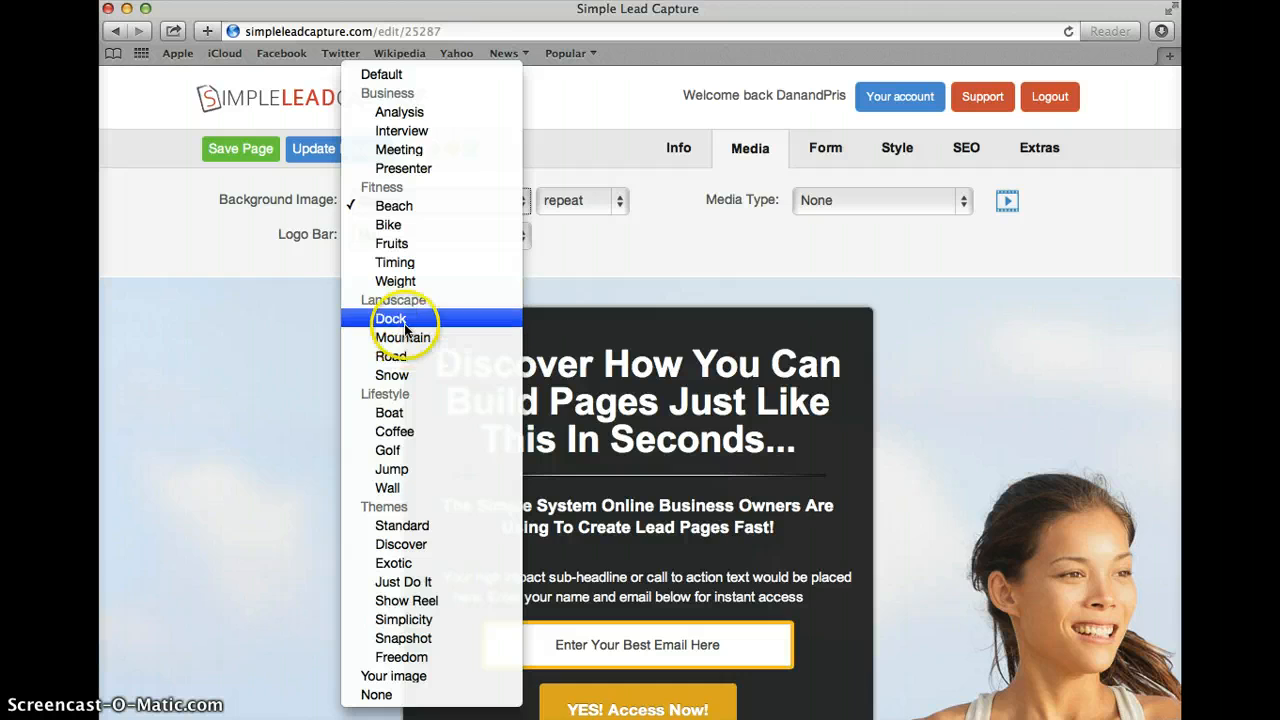
left_click(400, 319)
scroll(415, 415, "down", 5)
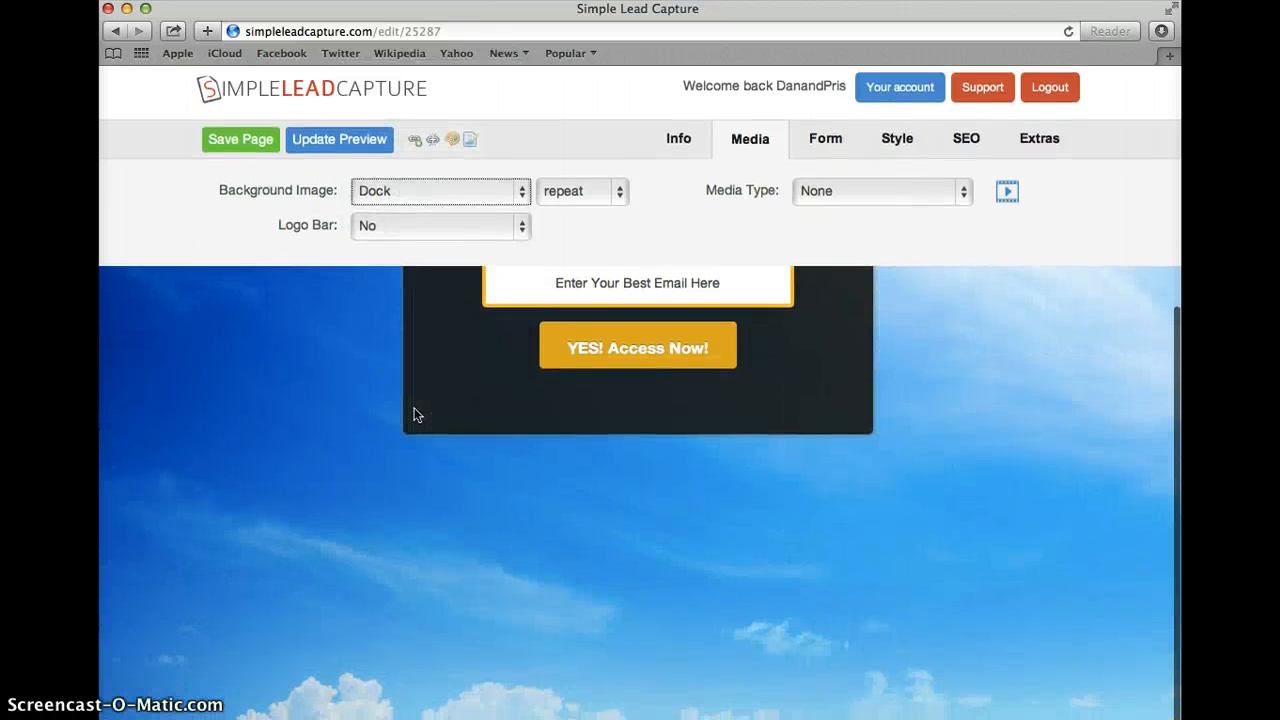
scroll(415, 415, "down", 3)
scroll(415, 415, "down", 3)
scroll(414, 412, "up", 7)
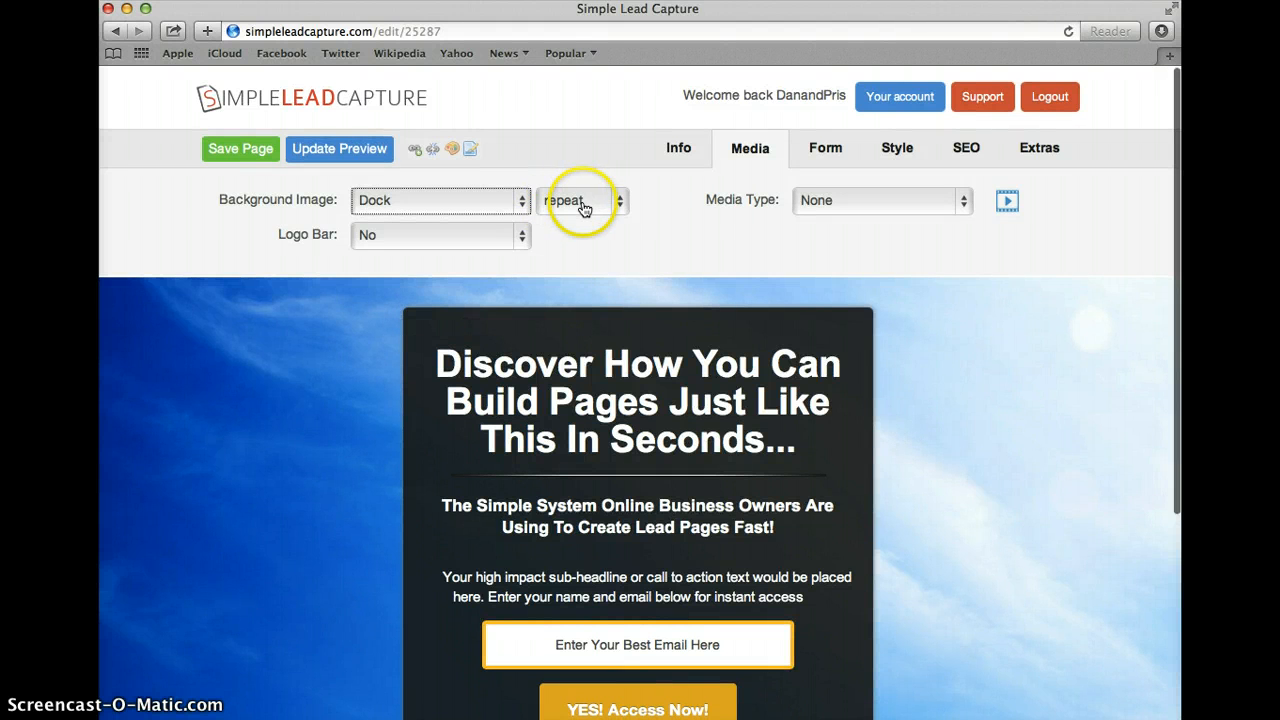
Try the logo bar set to Yes with its Logo URL field, then set it back to No.
left_click(527, 238)
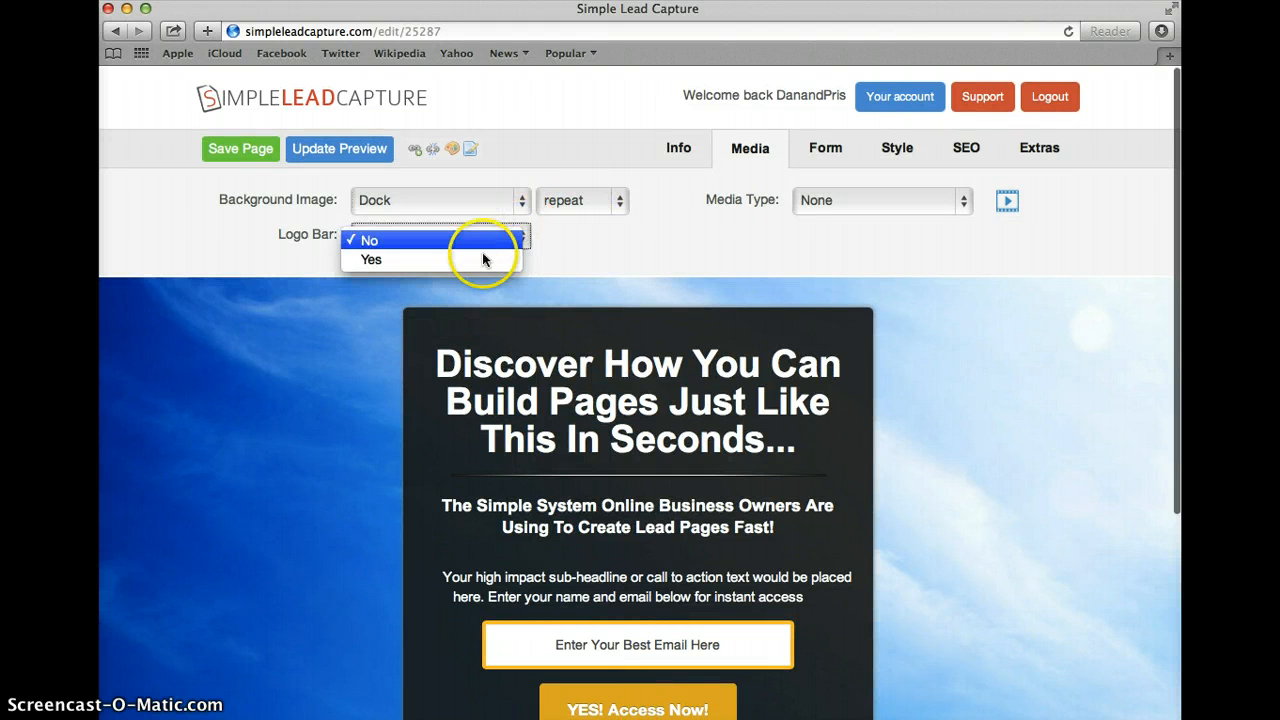
left_click(451, 257)
left_click(395, 269)
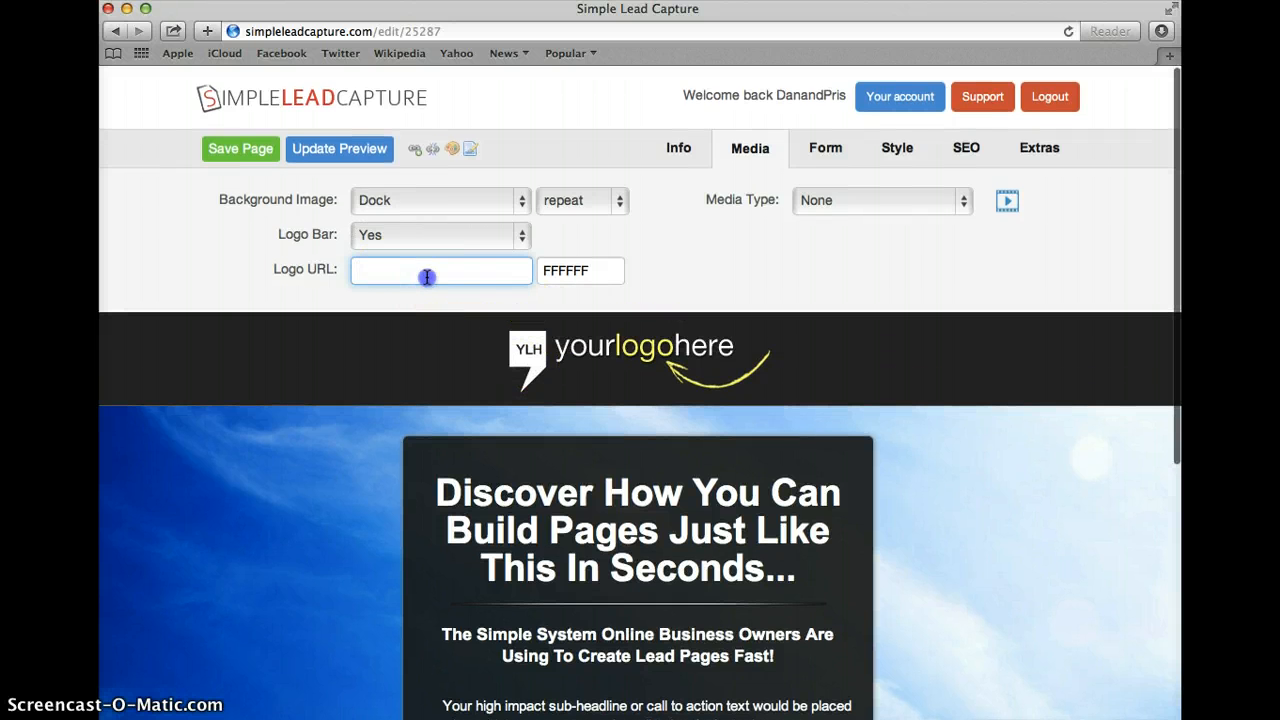
left_click(524, 238)
left_click(440, 219)
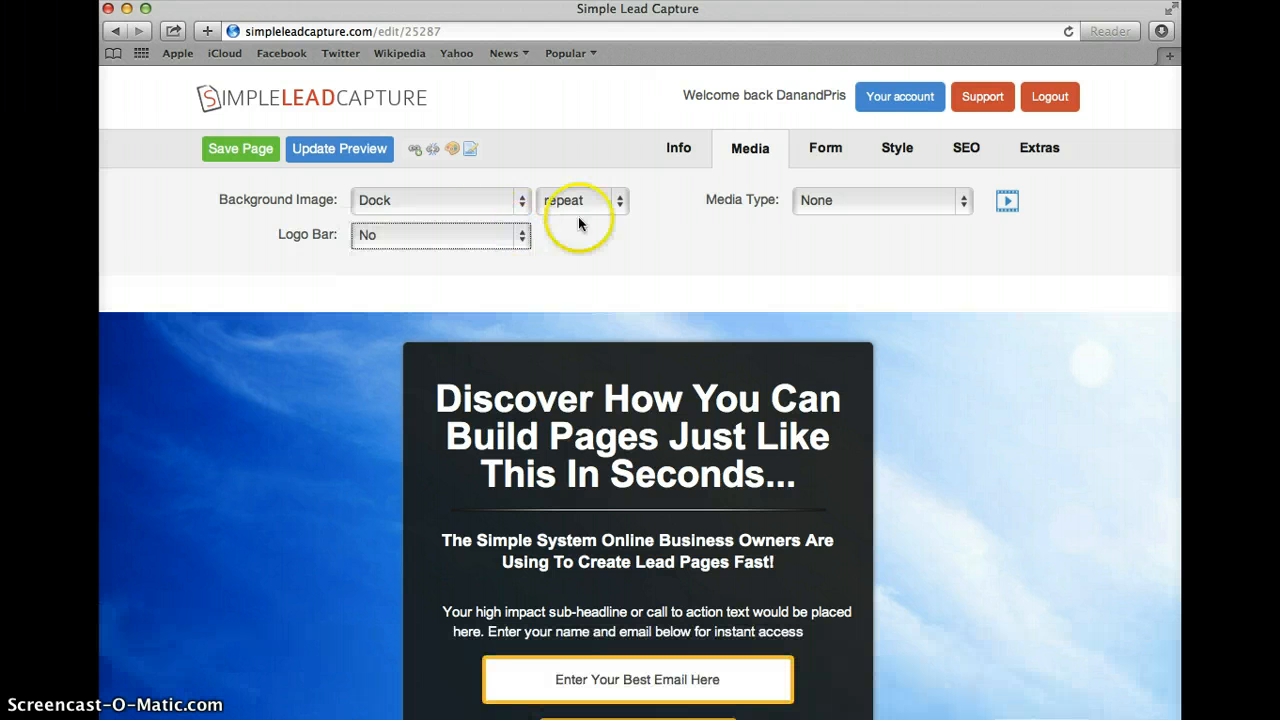
Set the Dock background image's placement to center and check the whole page preview.
left_click(608, 205)
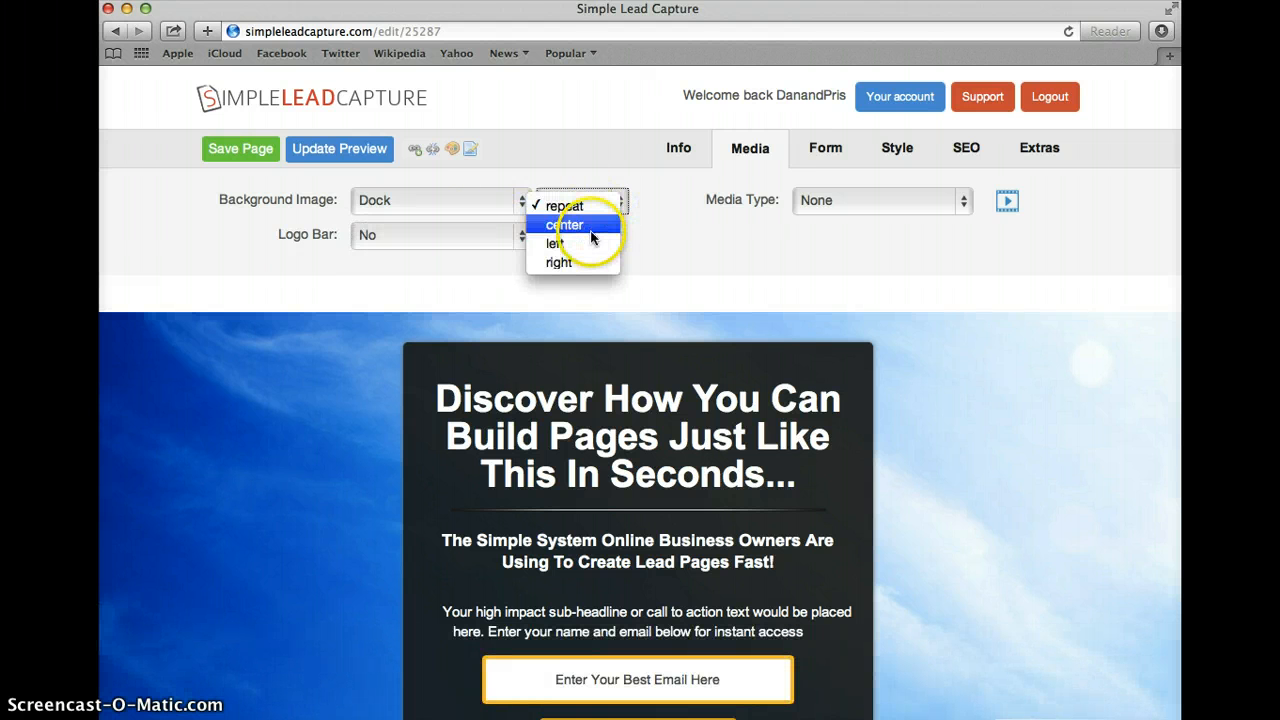
left_click(563, 224)
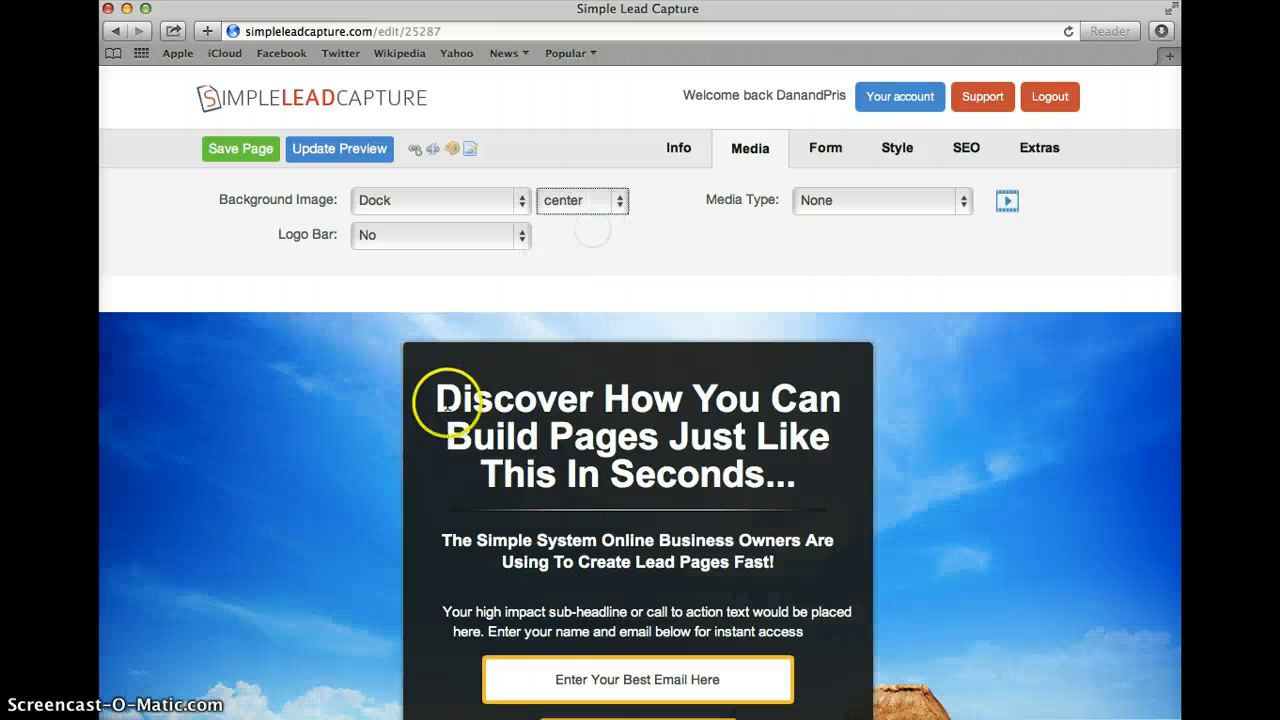
scroll(447, 403, "down", 5)
scroll(688, 496, "up", 5)
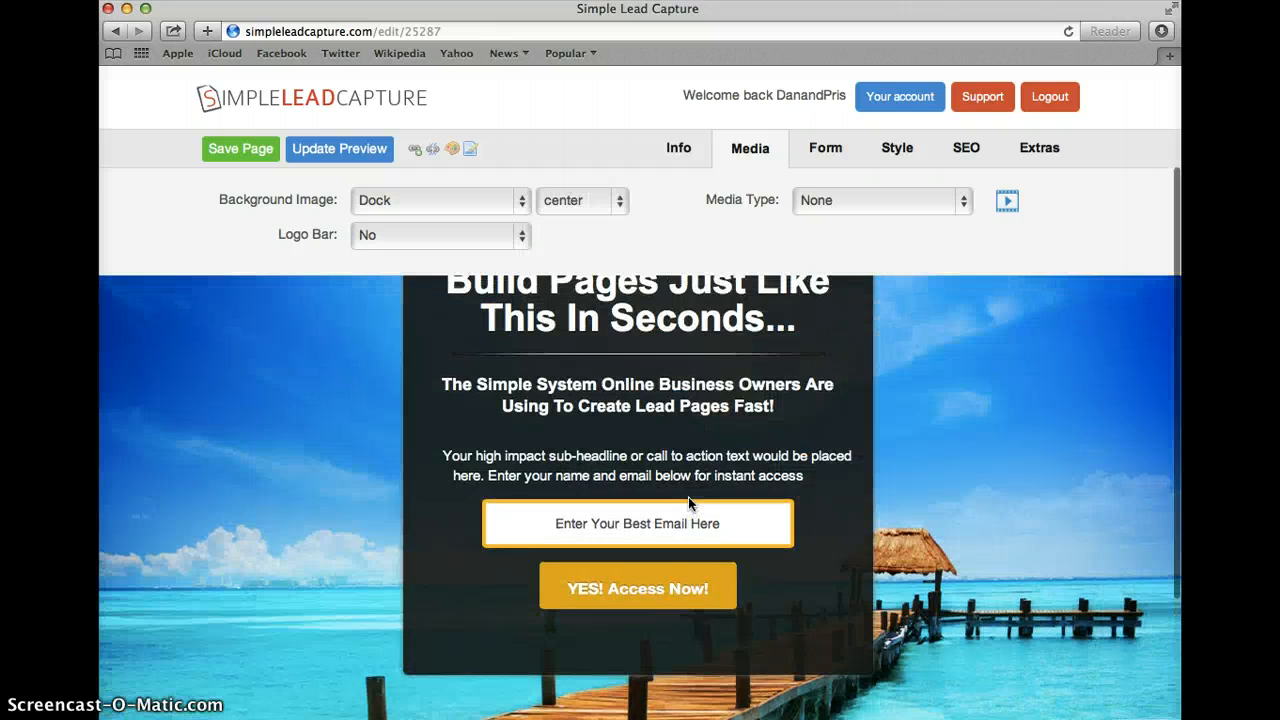
scroll(877, 523, "down", 5)
scroll(900, 430, "up", 2)
scroll(900, 430, "up", 3)
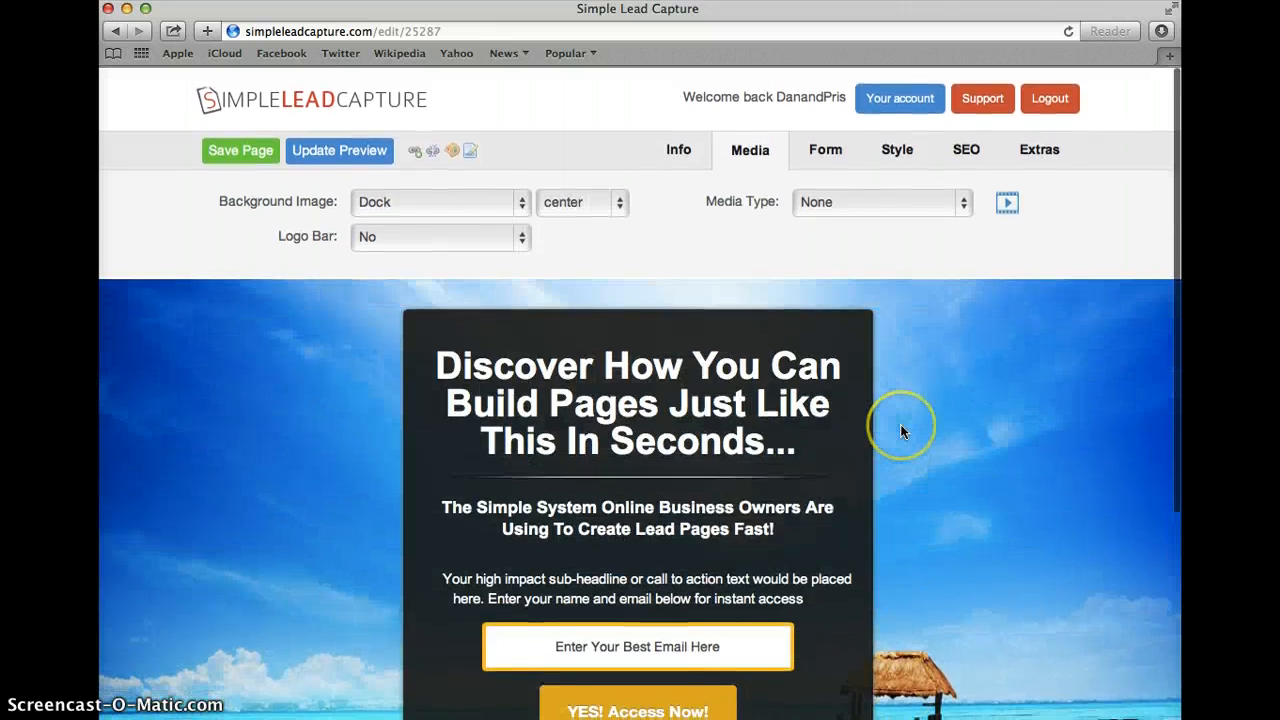
Examine the Media Type choices, keeping None, and the Form settings without changing them, and return to the Media settings.
left_click(817, 206)
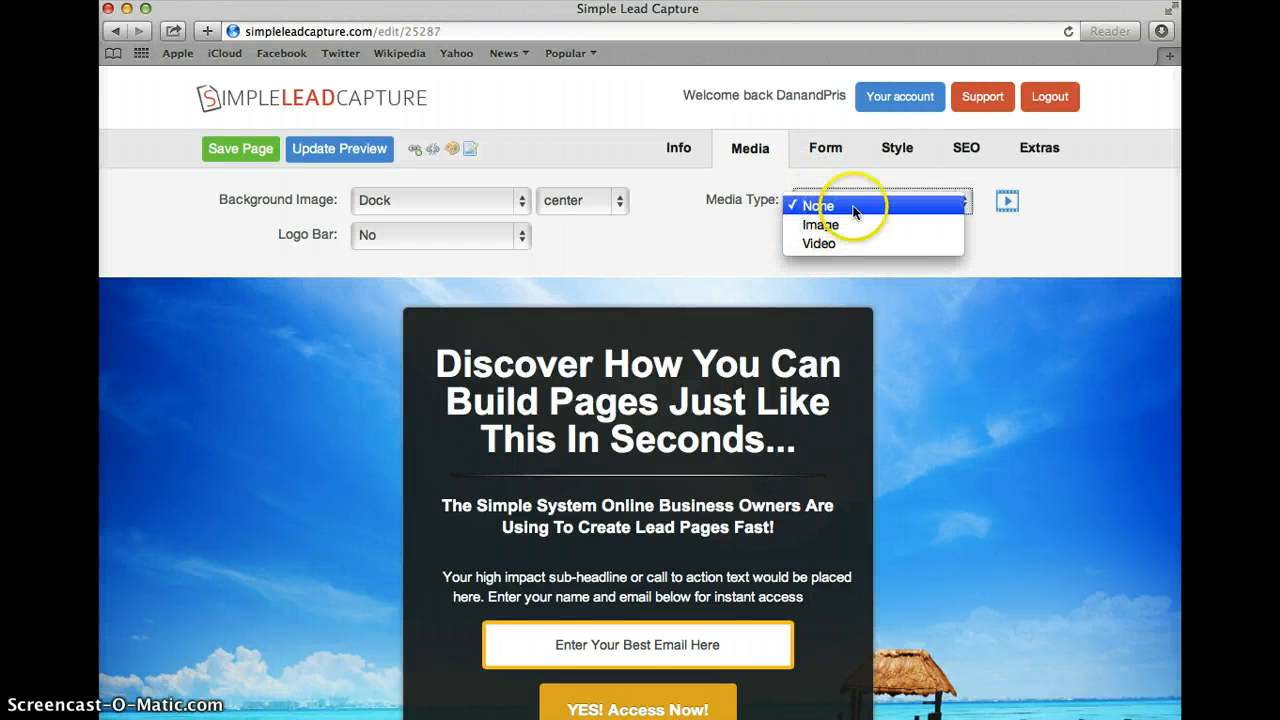
left_click(855, 206)
left_click(825, 155)
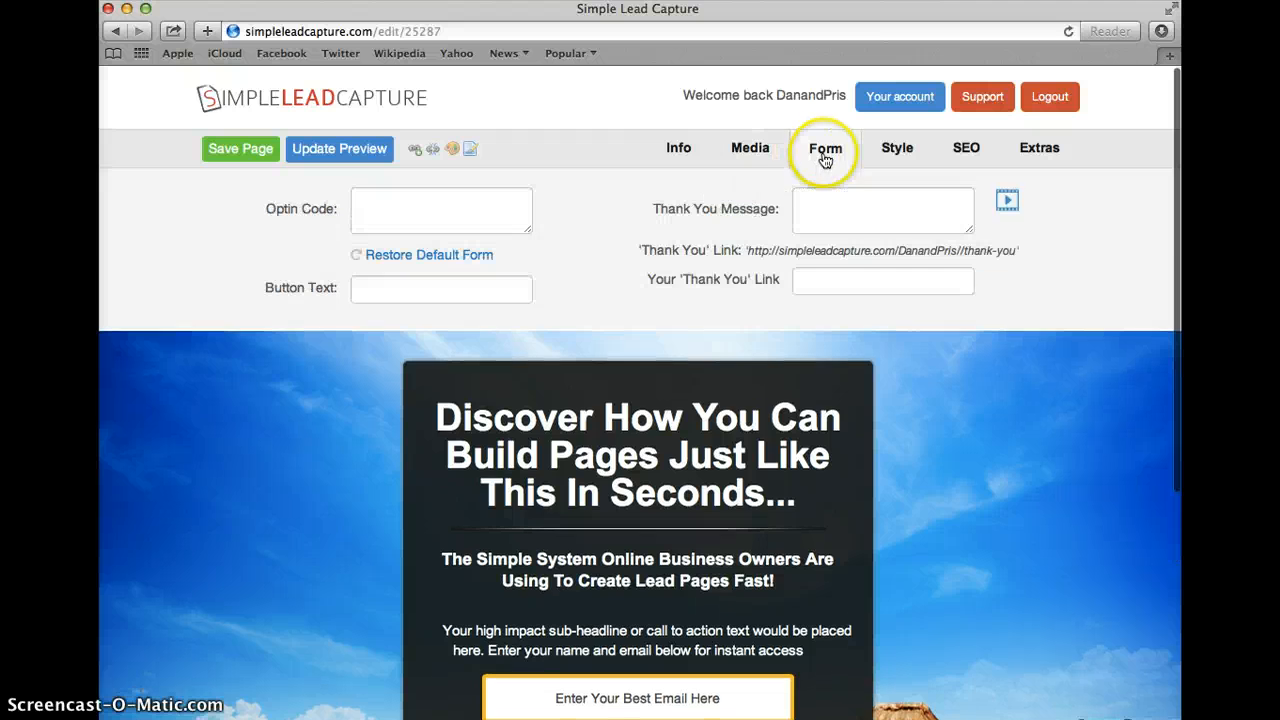
scroll(686, 390, "down", 3)
scroll(643, 398, "up", 3)
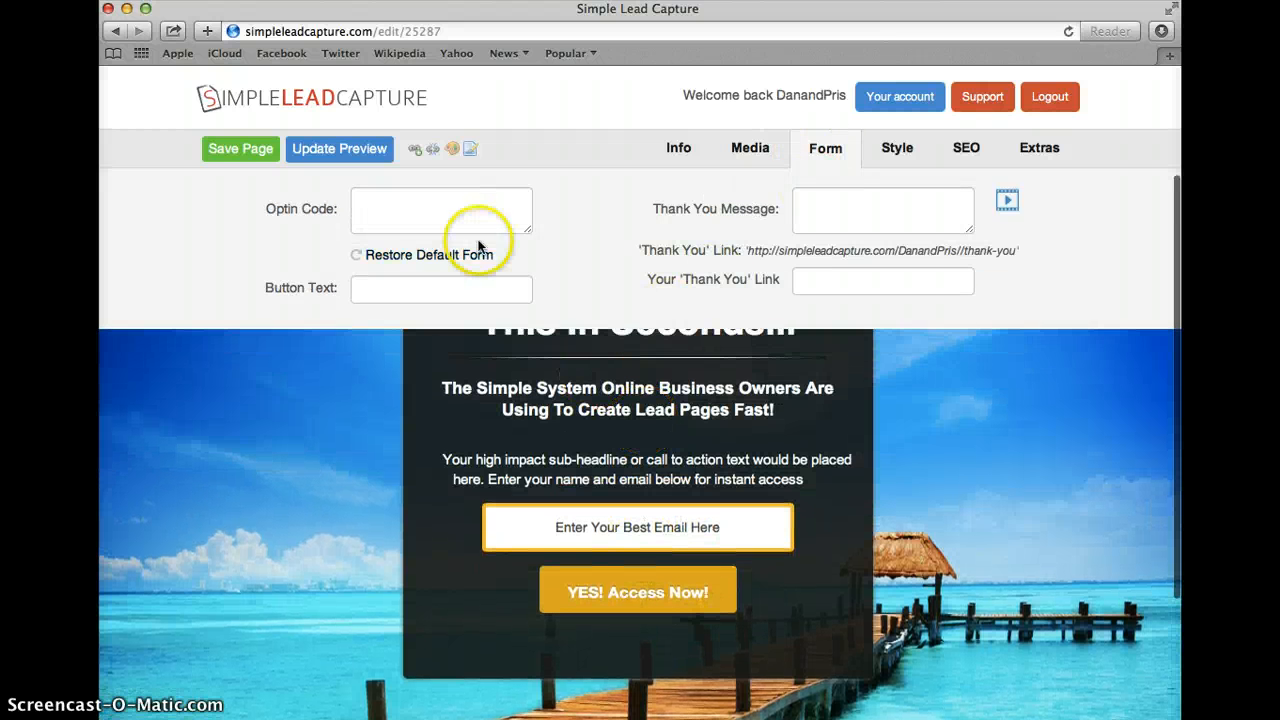
left_click(748, 152)
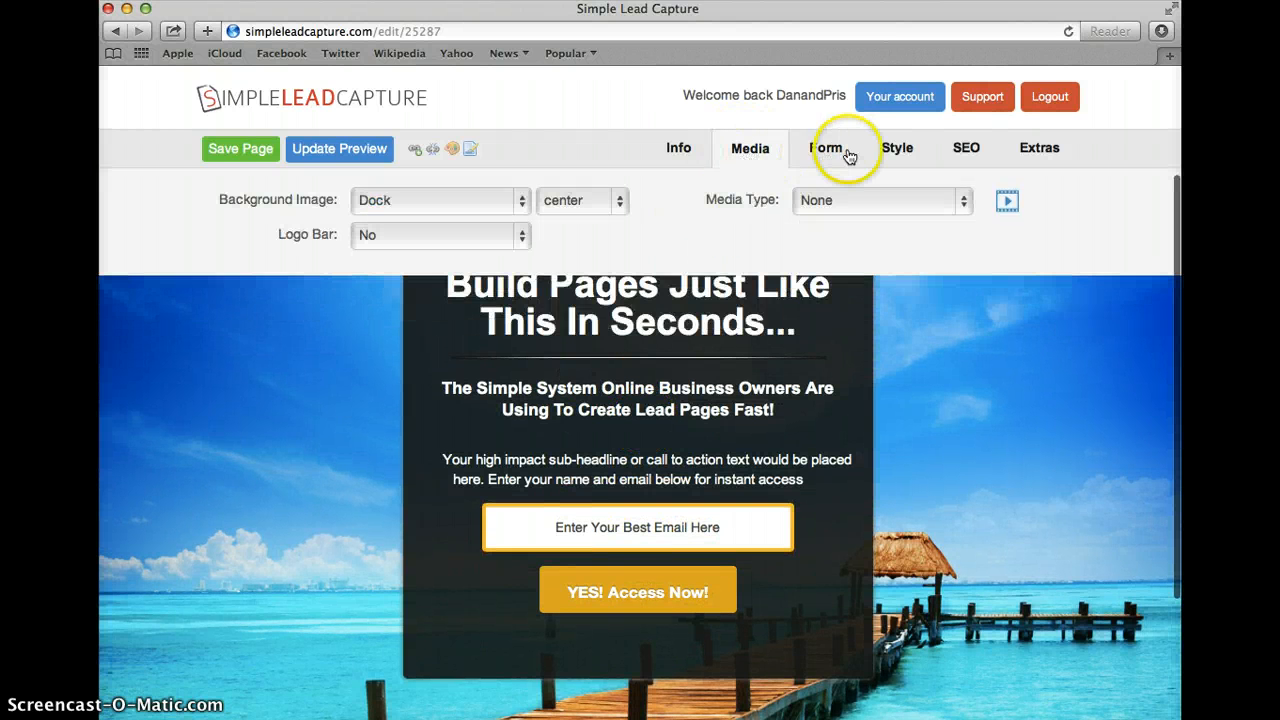
Replace the page's main headline with "MLM SECRETS UNVEILD".
scroll(673, 318, "up", 1)
scroll(690, 345, "up", 2)
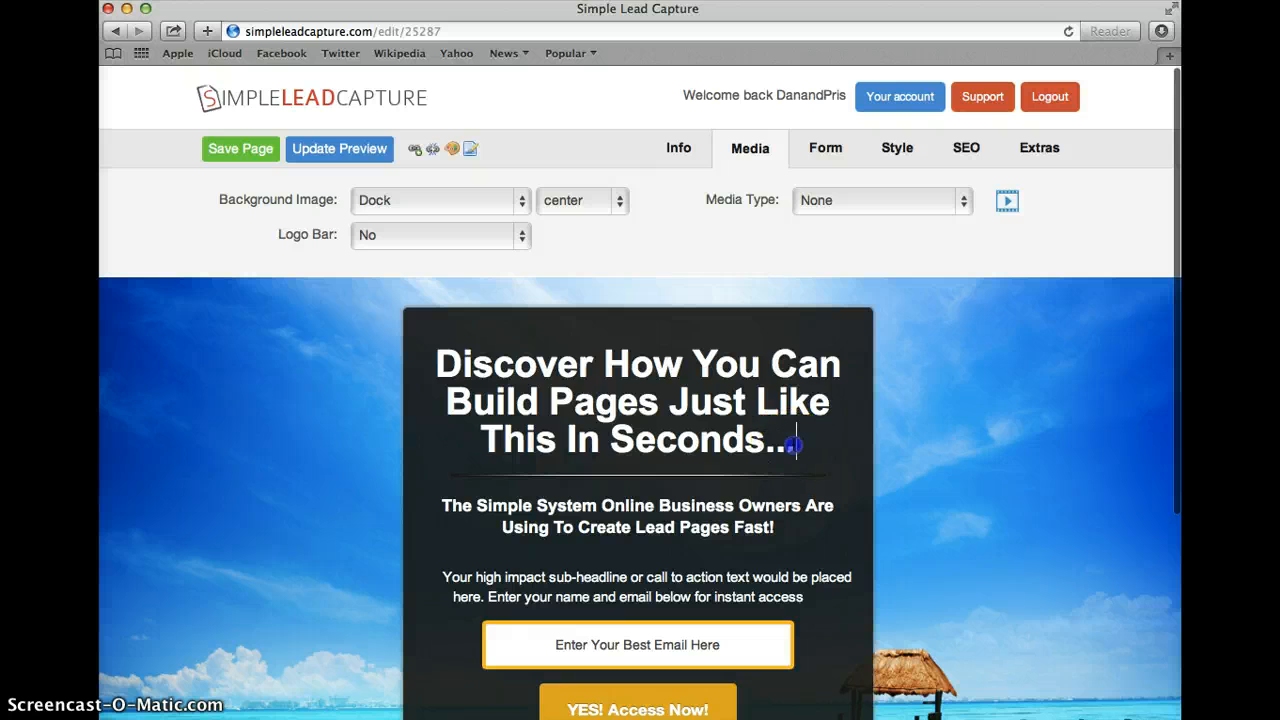
left_click_drag(794, 444, 437, 366)
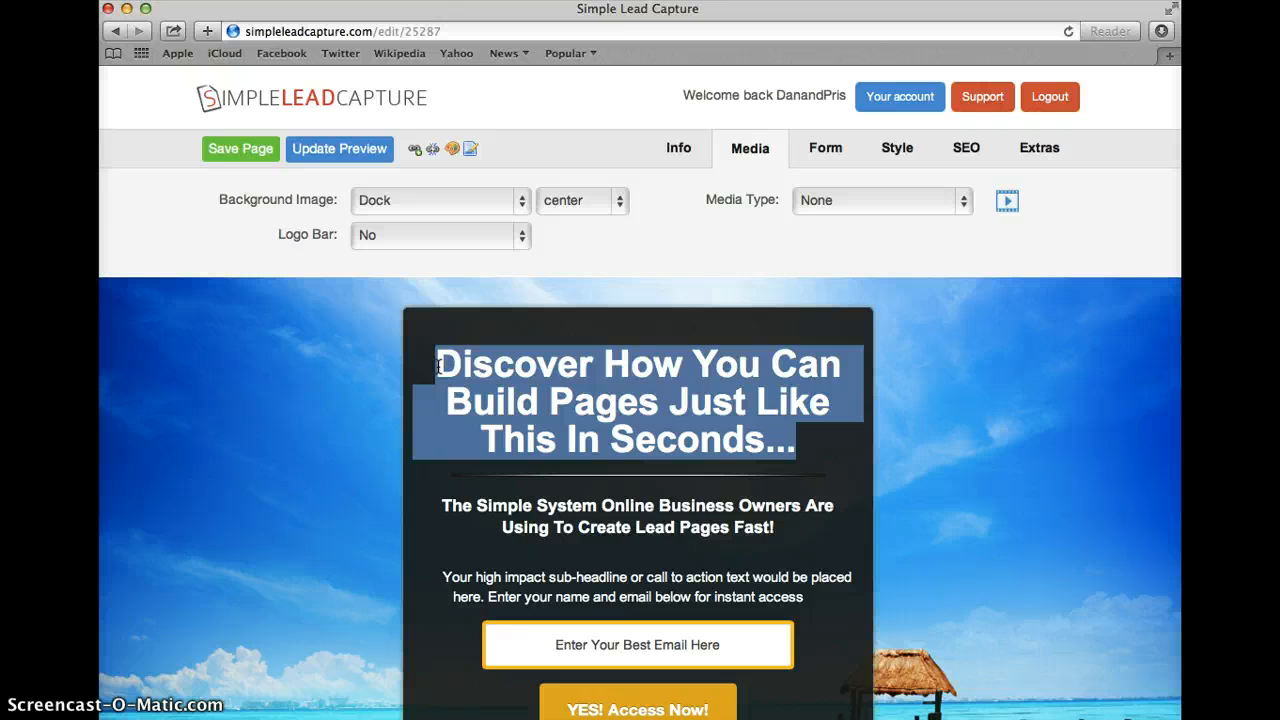
type("MLM")
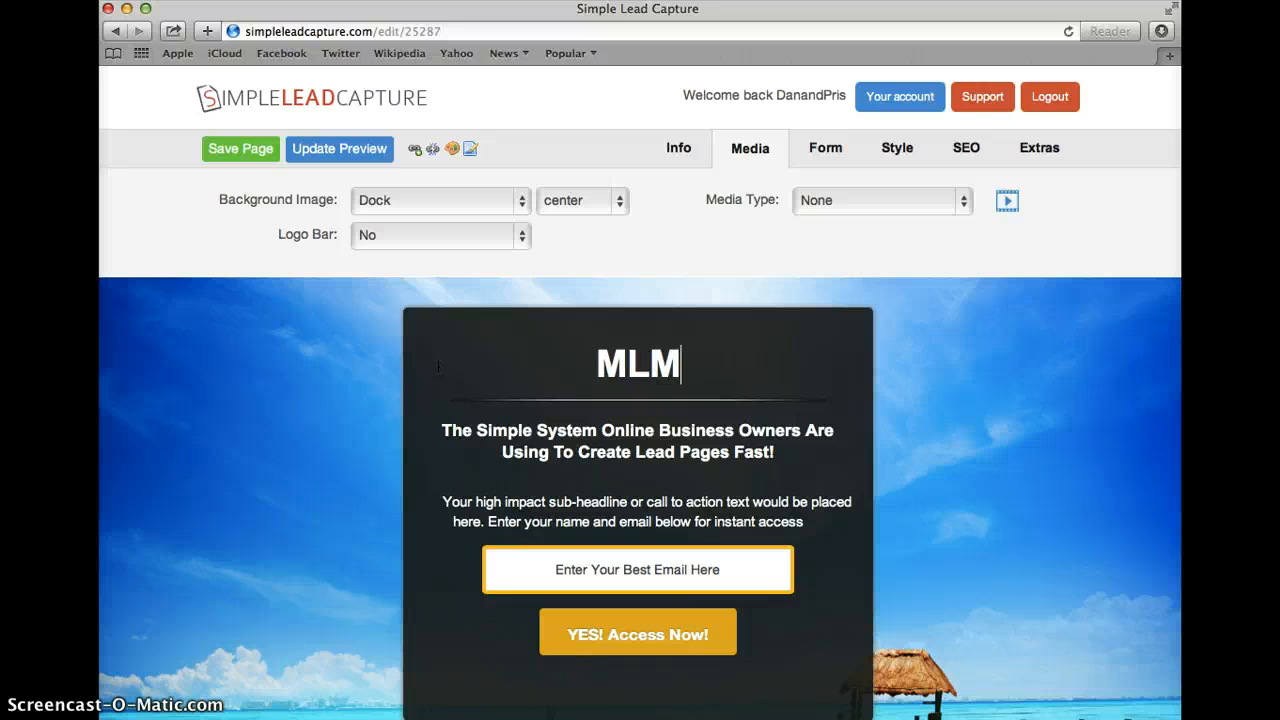
type(" SE")
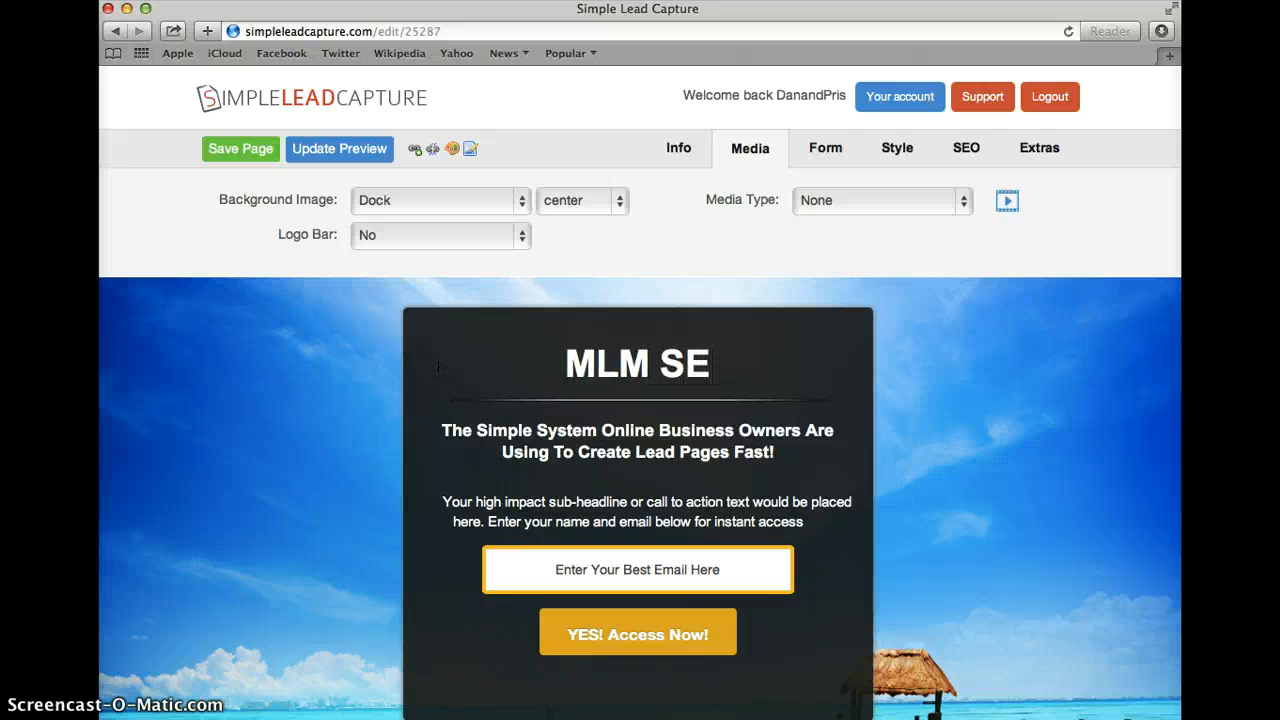
type("c")
key("BackSpace")
type("CRETS")
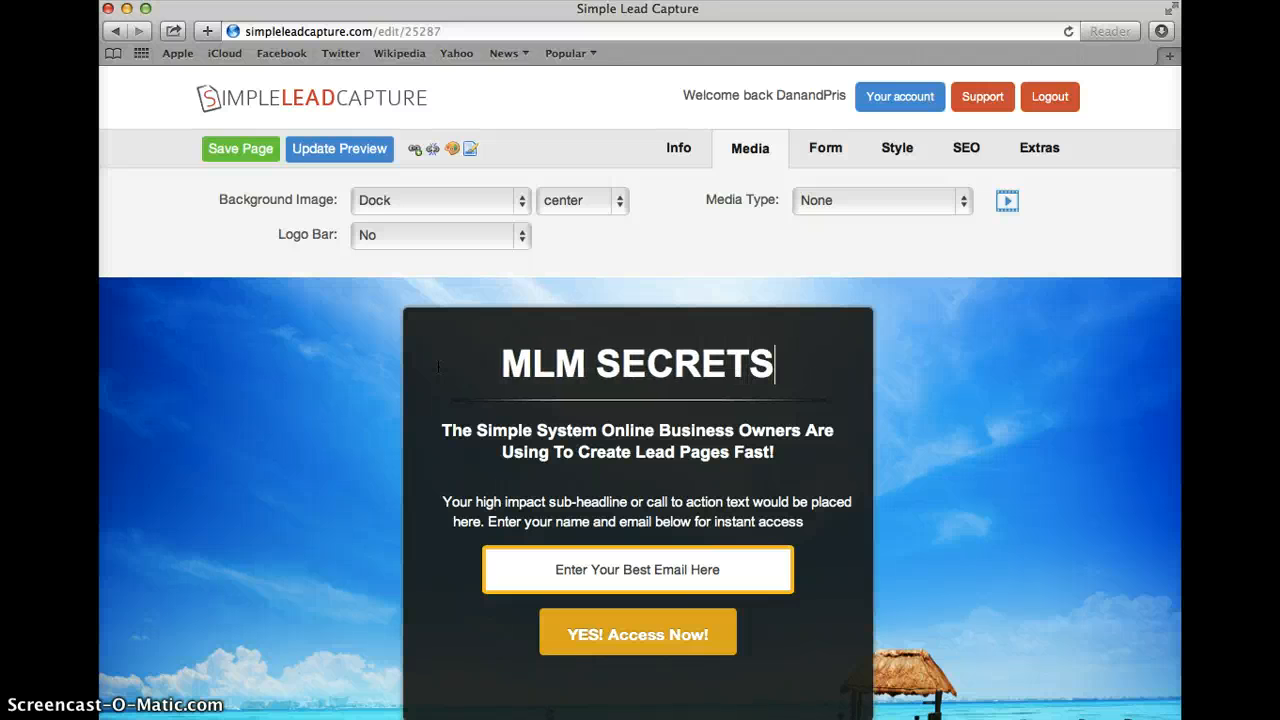
type(" UNVE")
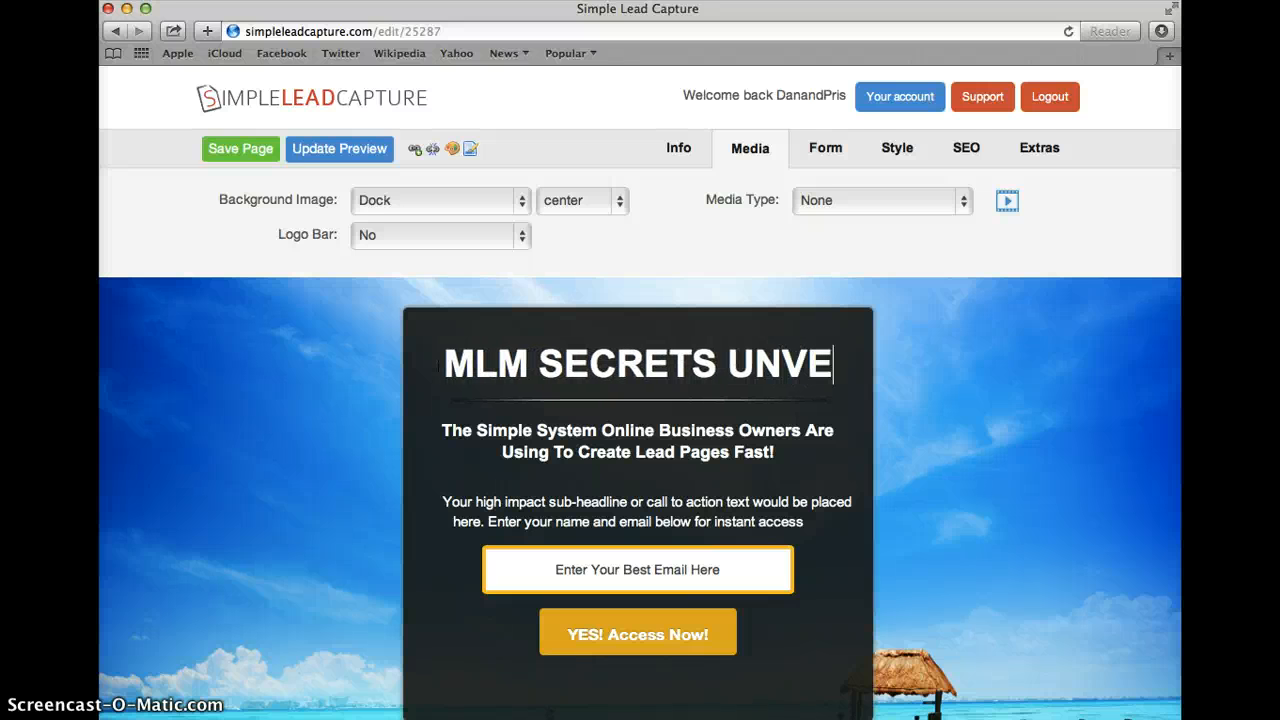
type("ILD")
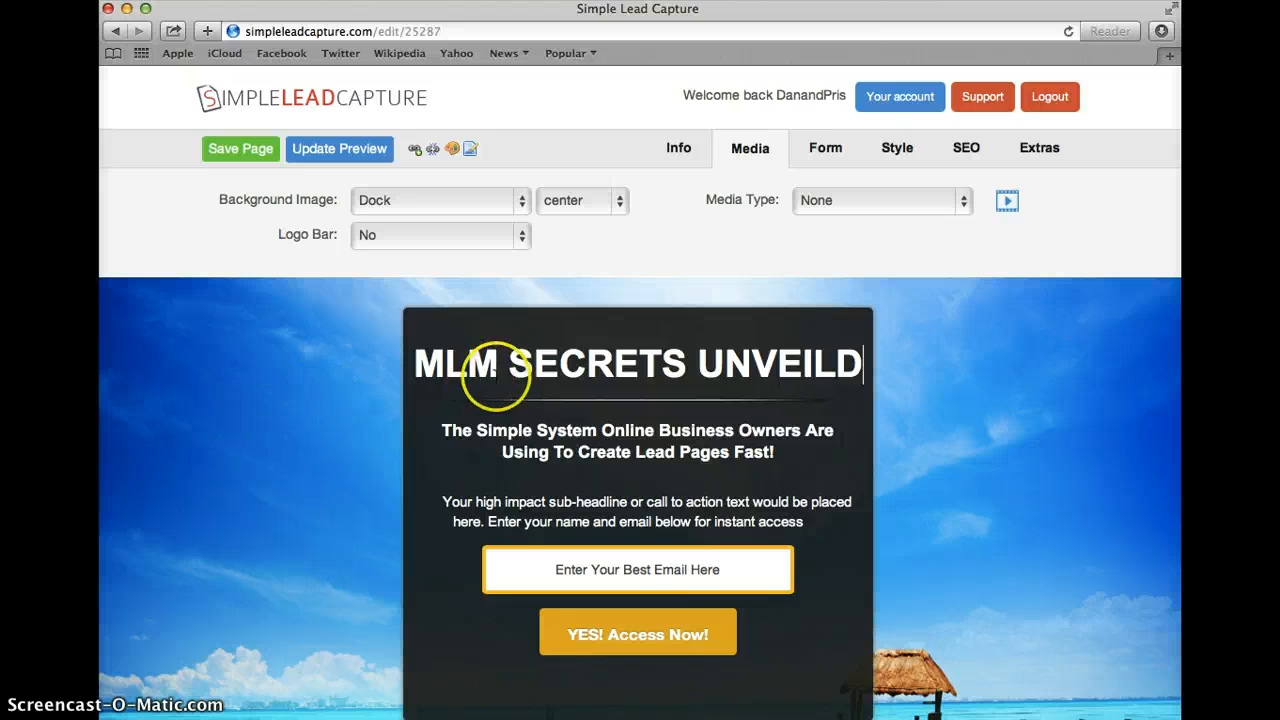
Break the main headline before "UNVEILD" so that word sits on its own second line.
left_click(702, 362)
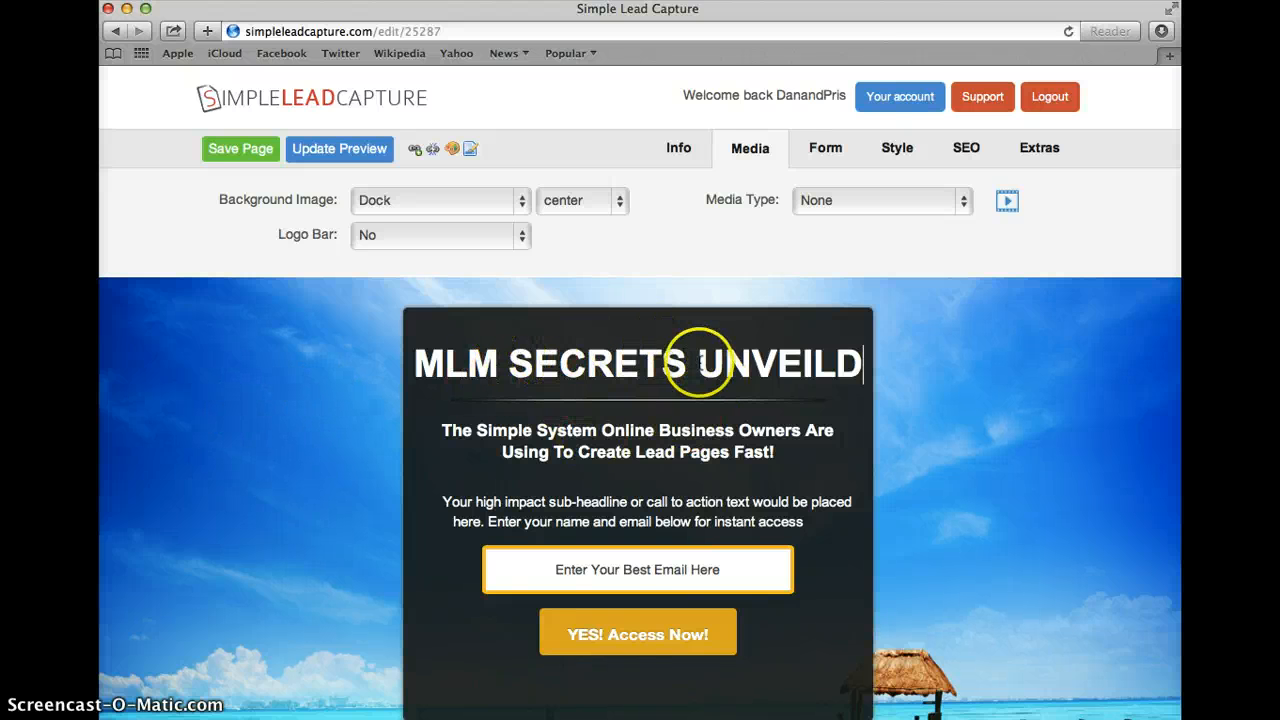
left_click(699, 363)
key("Return")
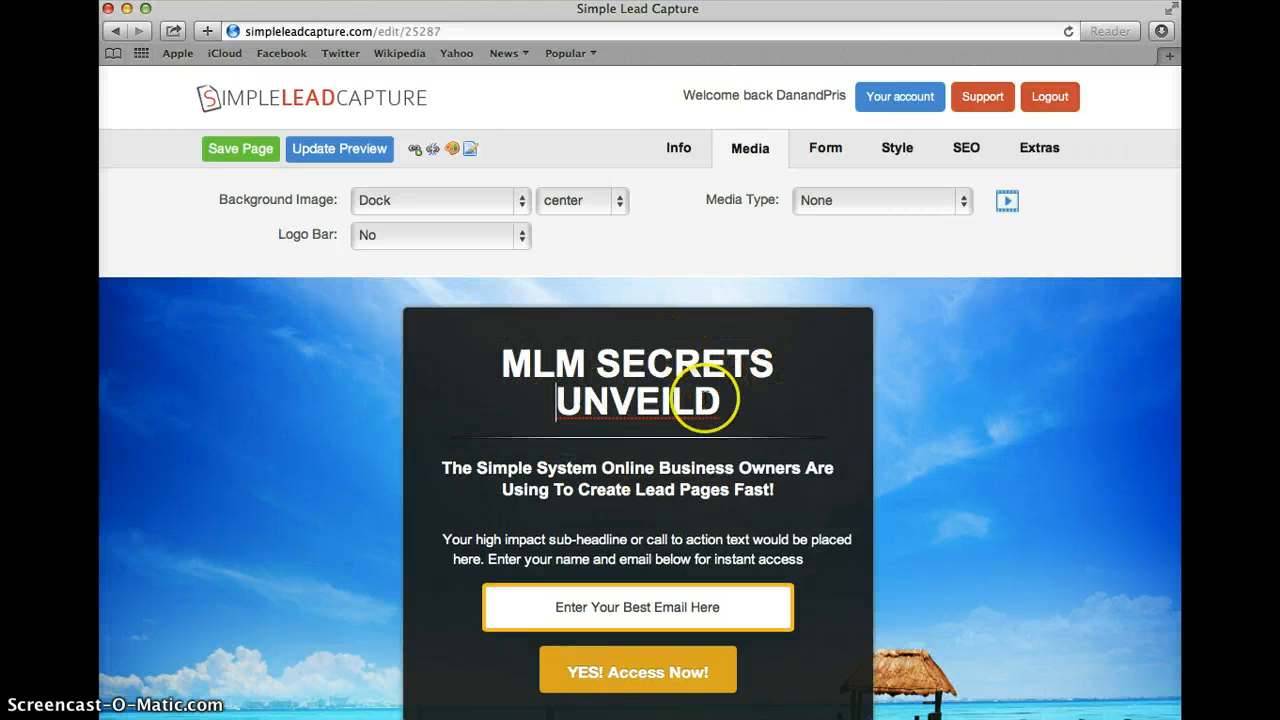
Change the text color of the headline word "UNVEILD" to bright green.
left_click(671, 395)
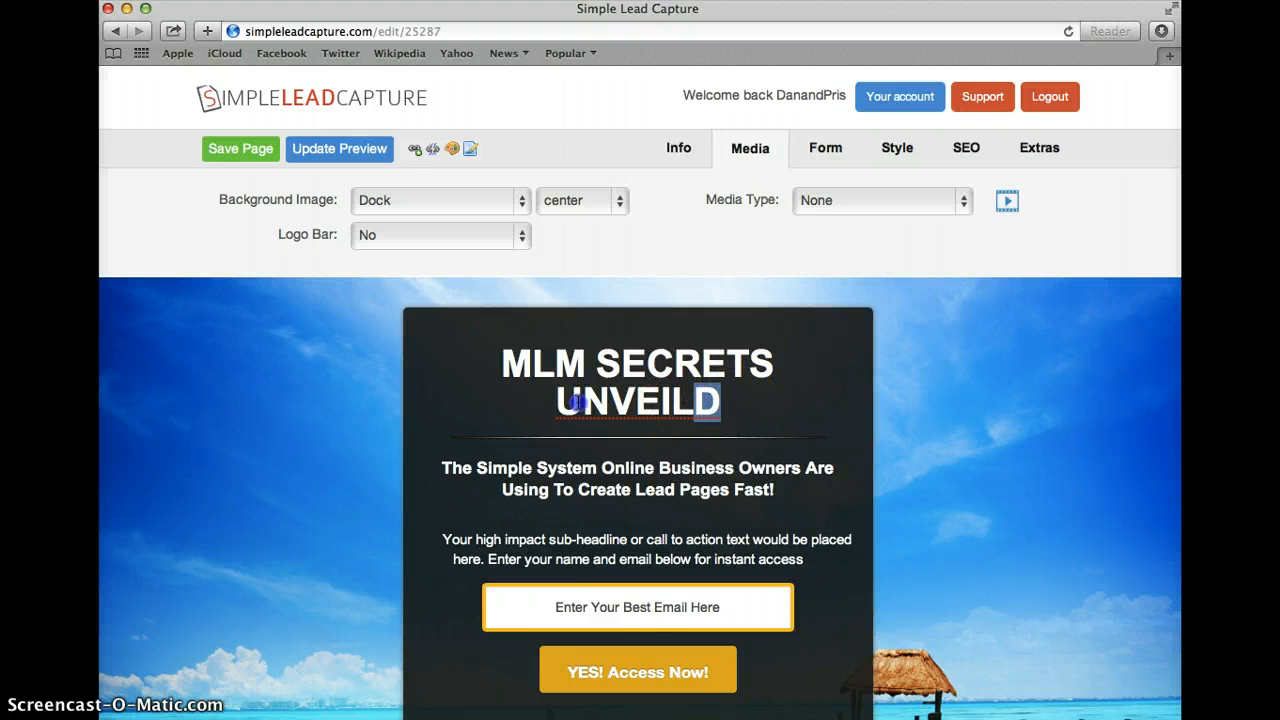
double_click(564, 400)
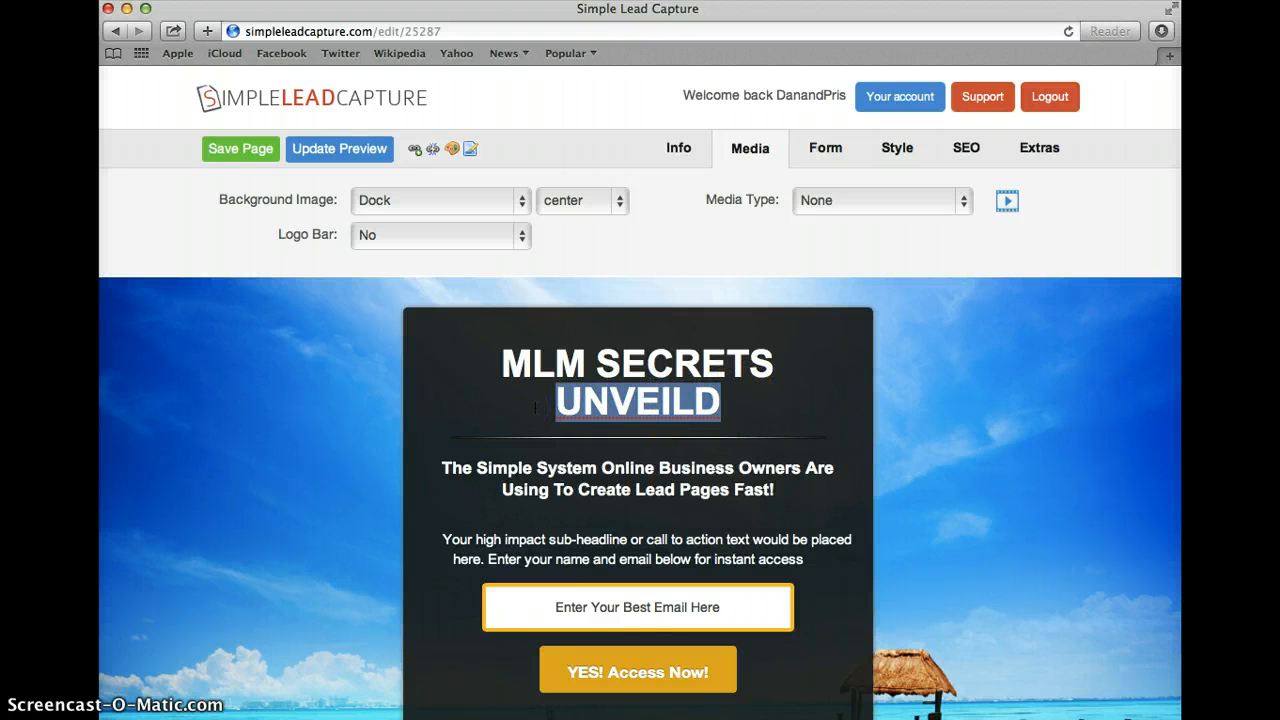
left_click(723, 399)
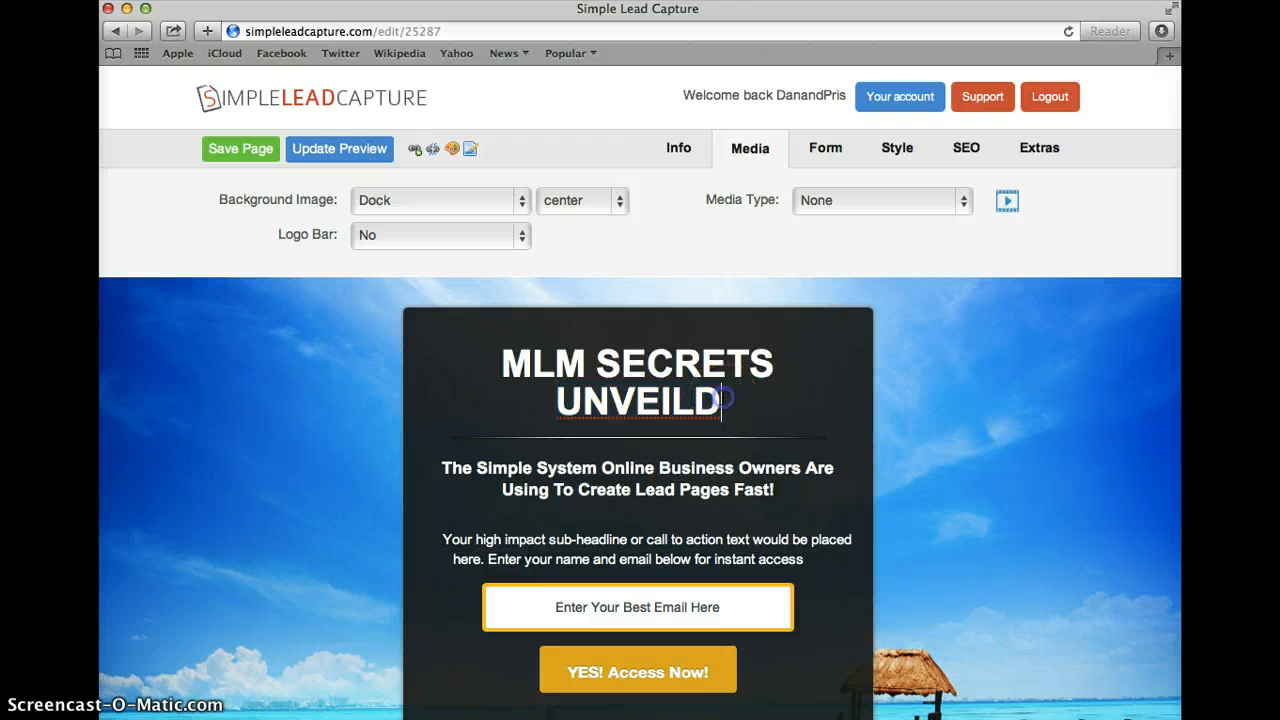
left_click_drag(723, 399, 552, 400)
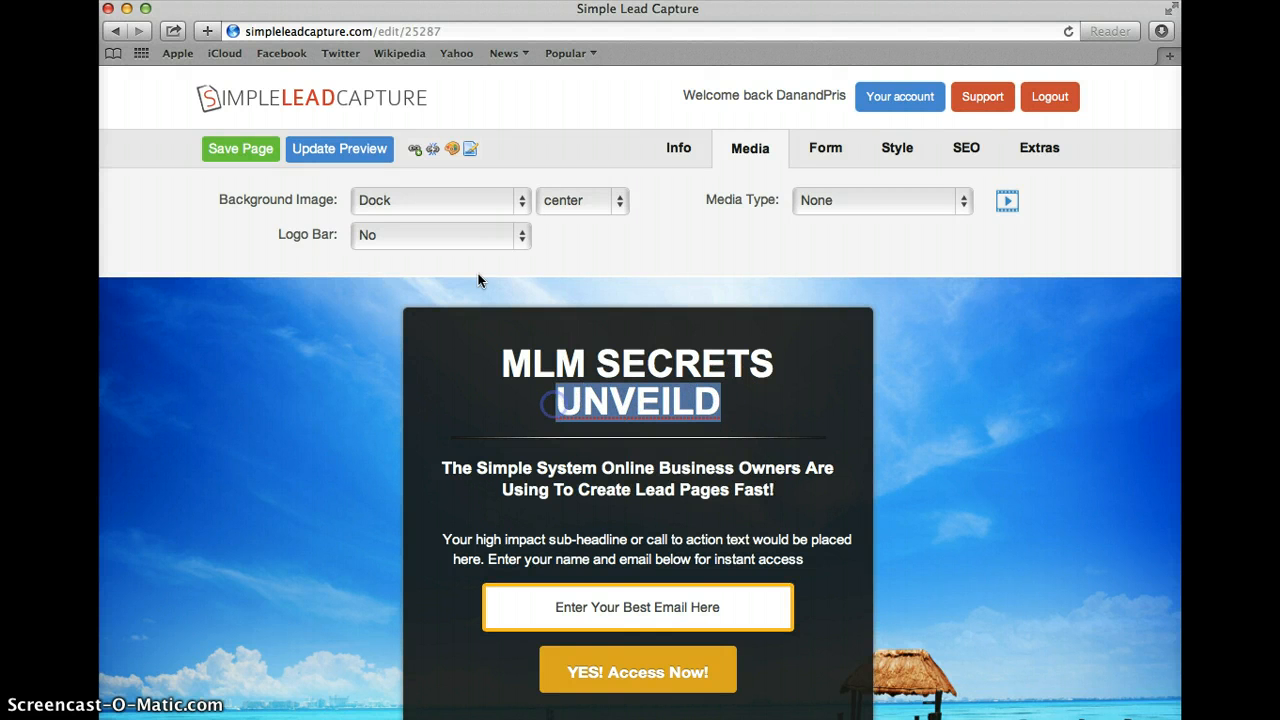
left_click(452, 148)
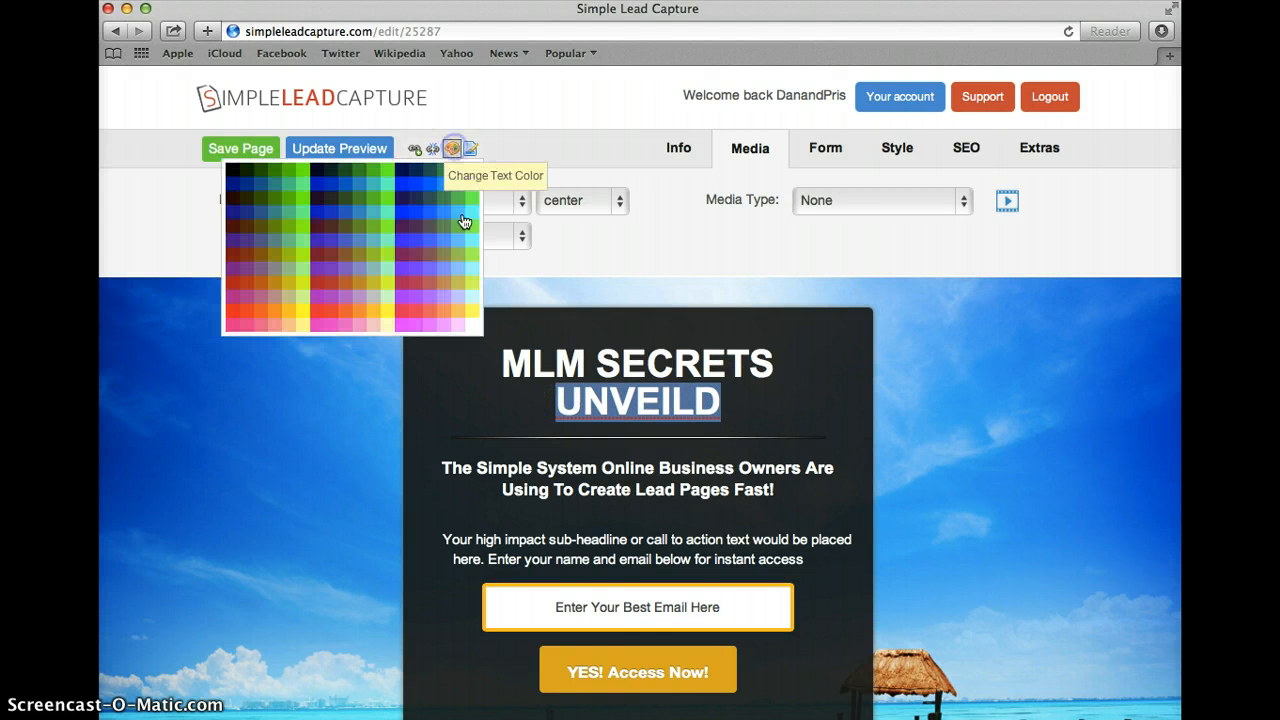
left_click(303, 198)
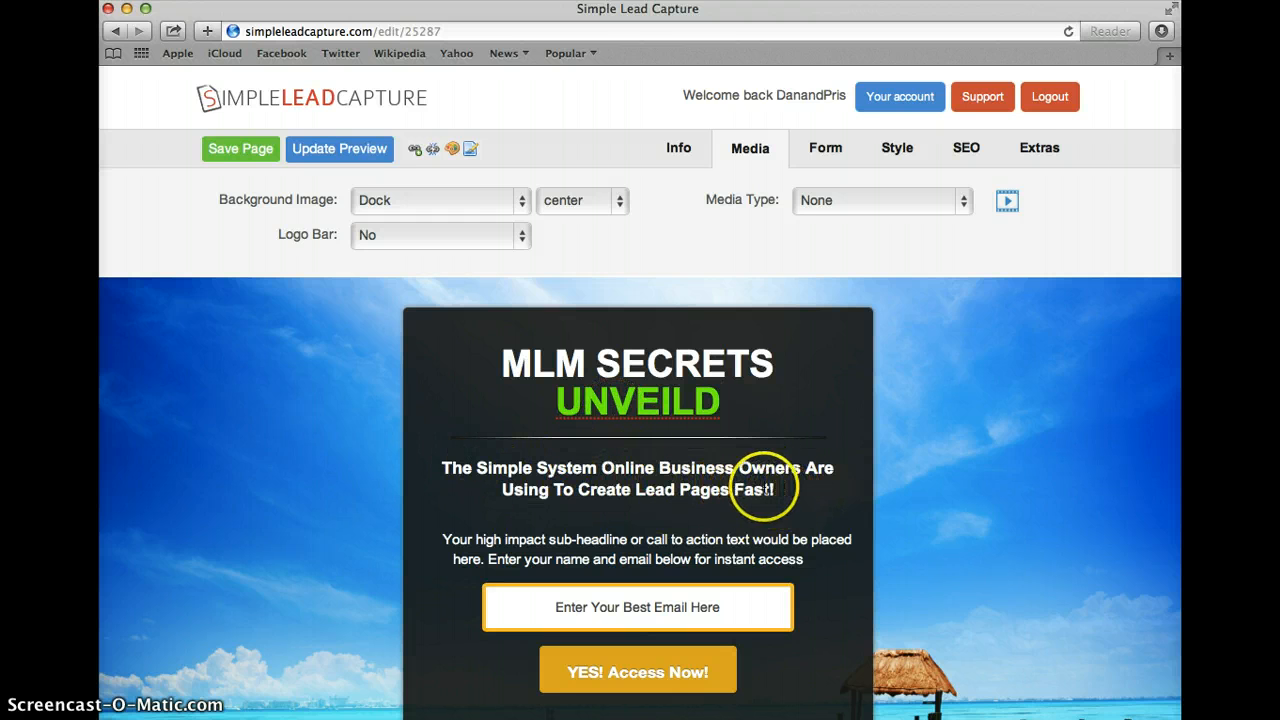
Replace the bold sub-headline below the divider with "See how young couple" followed by the couple's first names.
left_click_drag(776, 490, 443, 468)
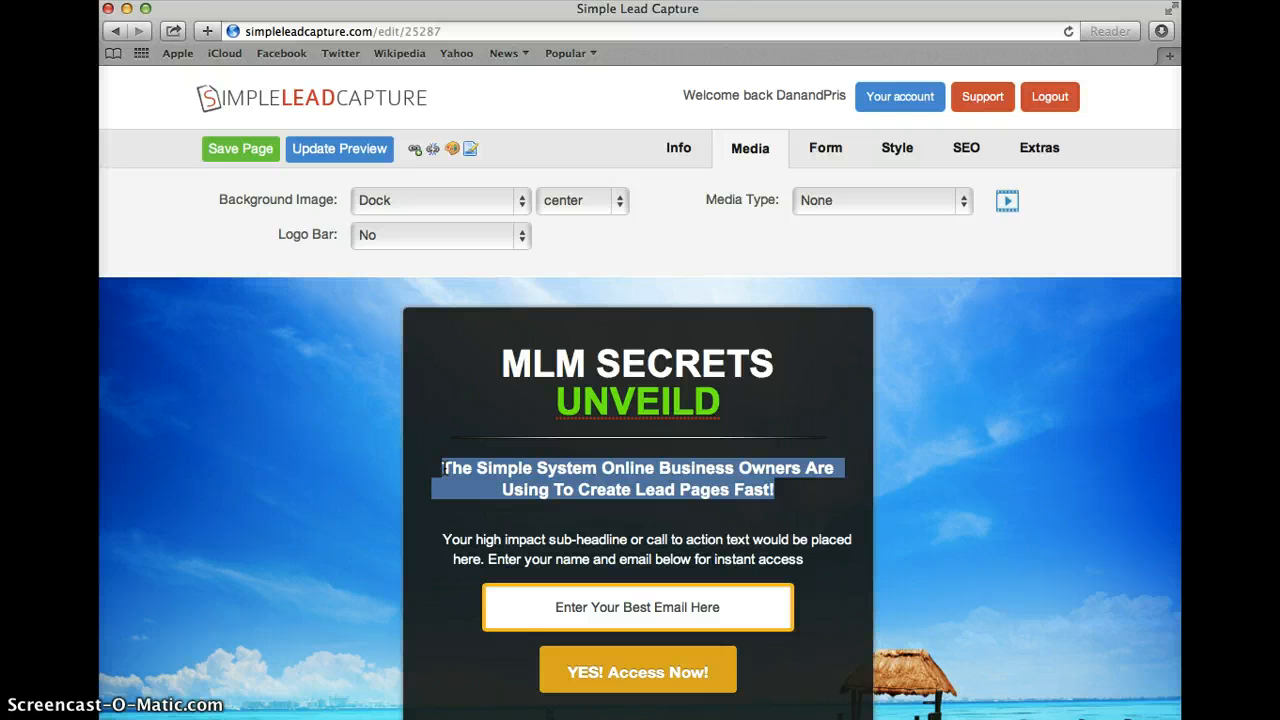
type("SEE")
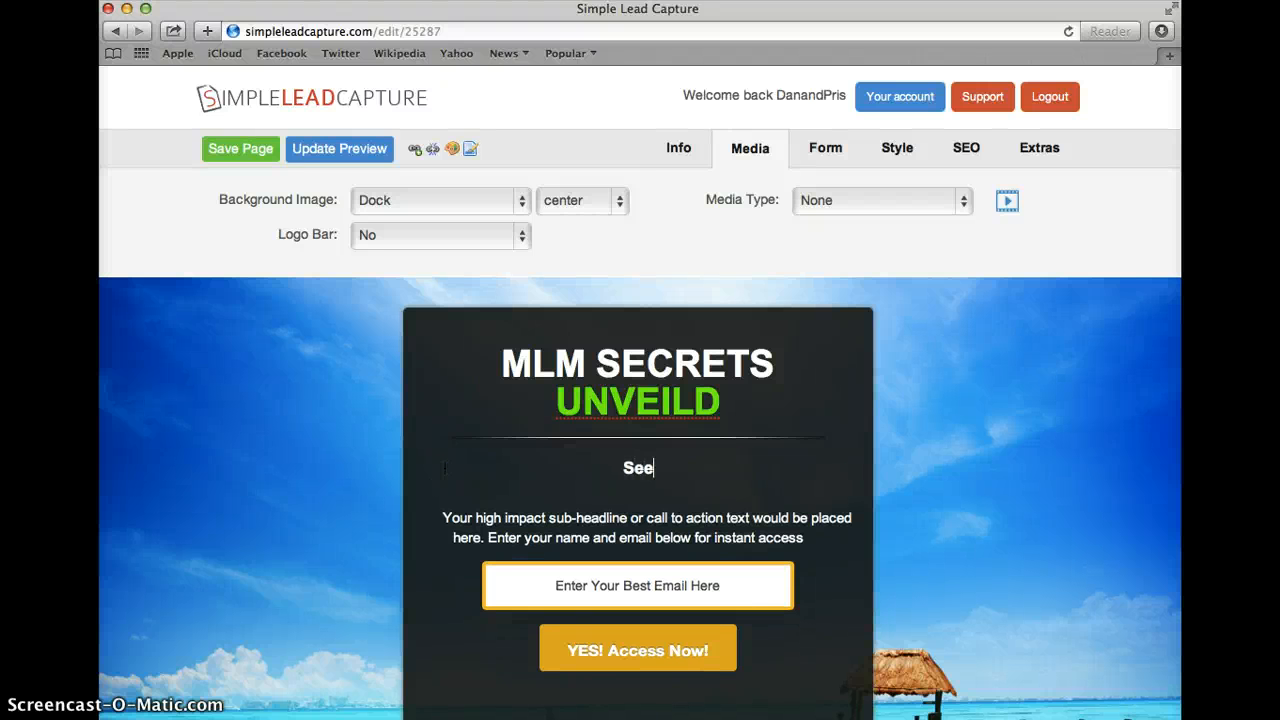
type(" how")
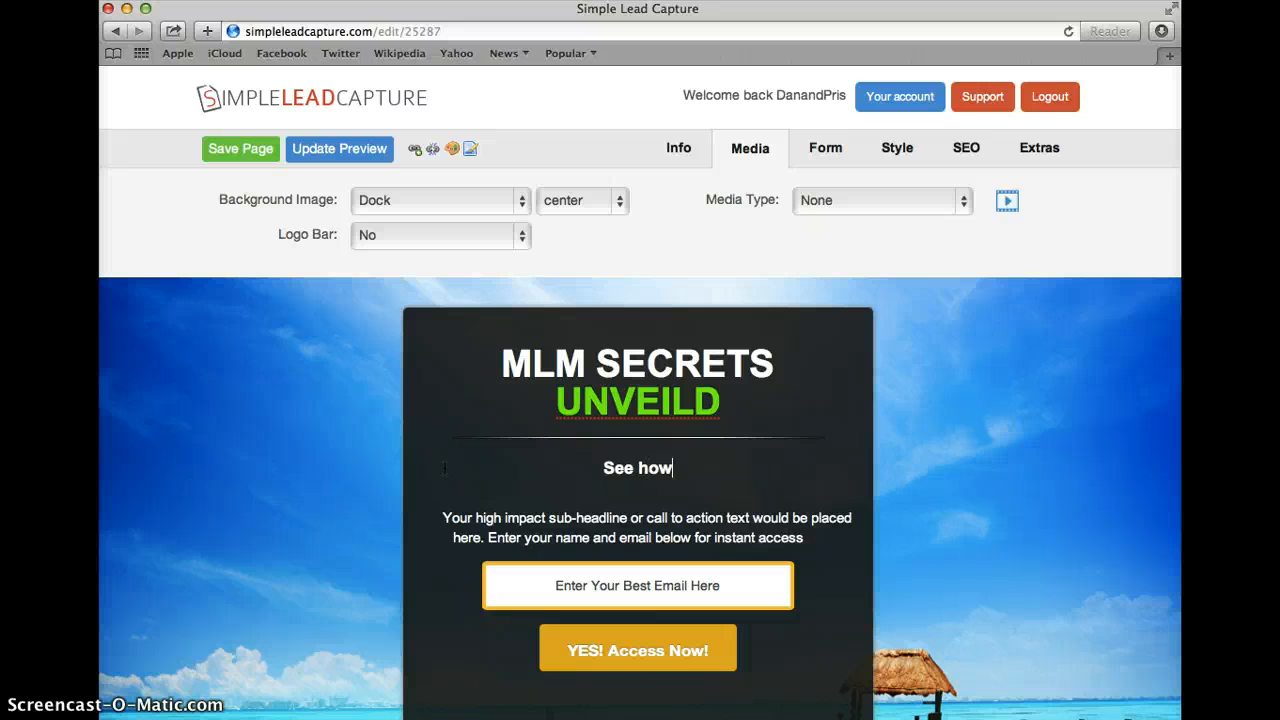
type(" young couple ")
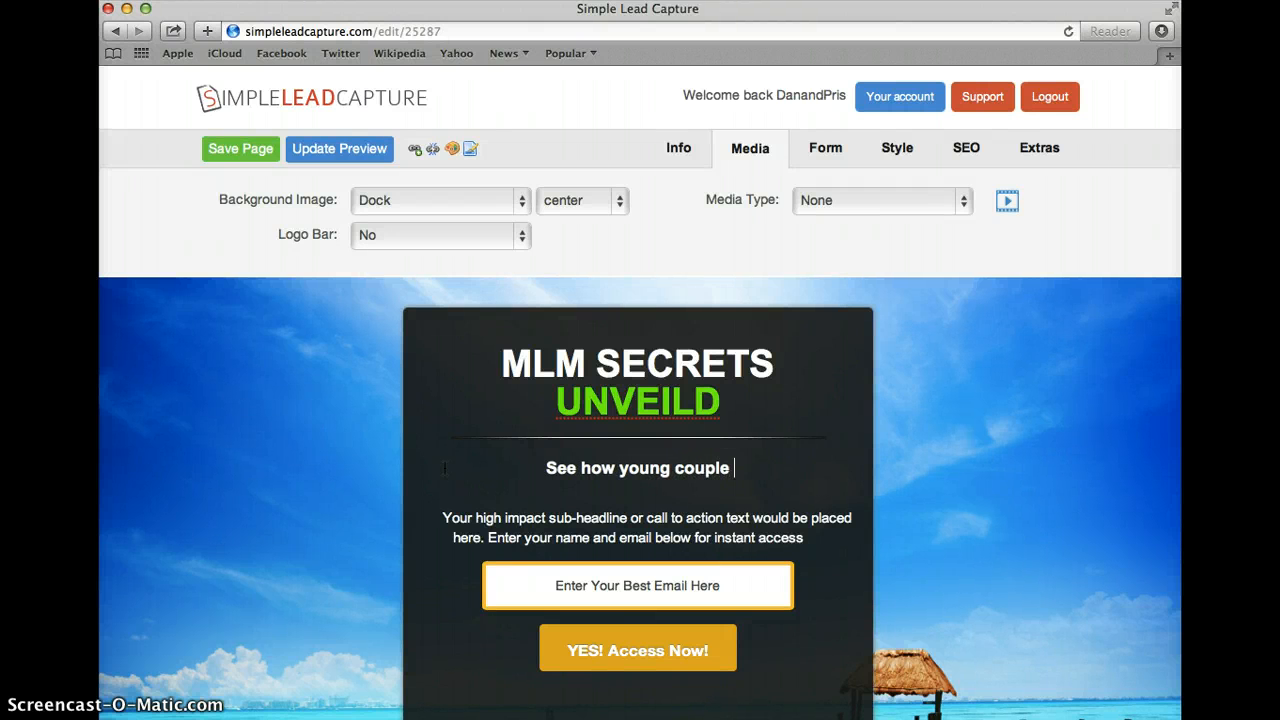
type("Dan & priscila")
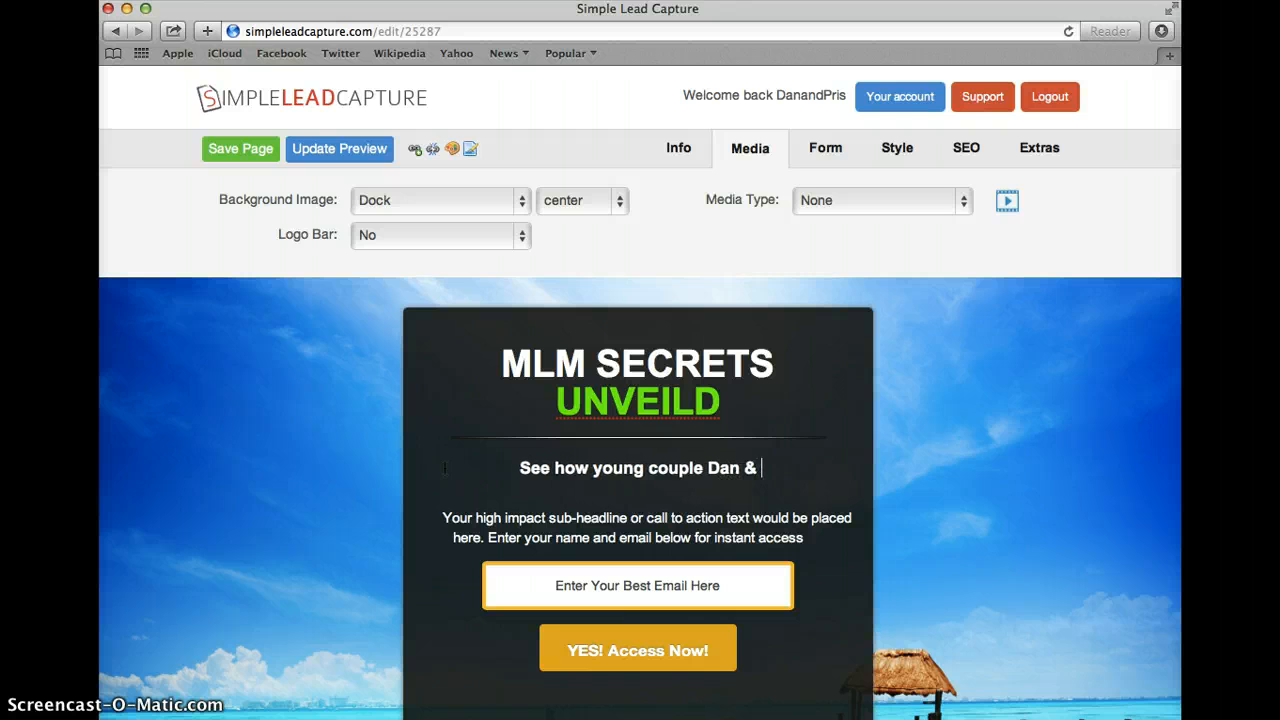
key("BackSpace")
key("BackSpace")
key("BackSpace")
key("BackSpace")
key("BackSpace")
key("BackSpace")
key("BackSpace")
key("BackSpace")
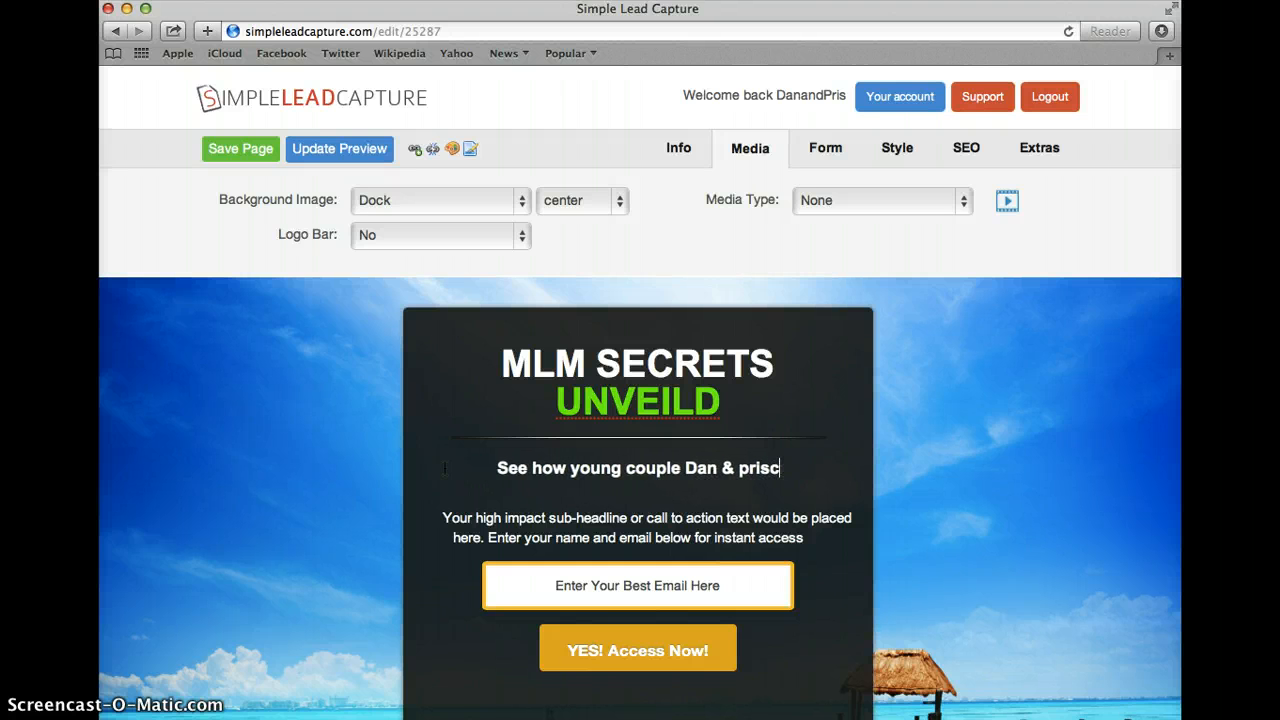
type("Priscilla")
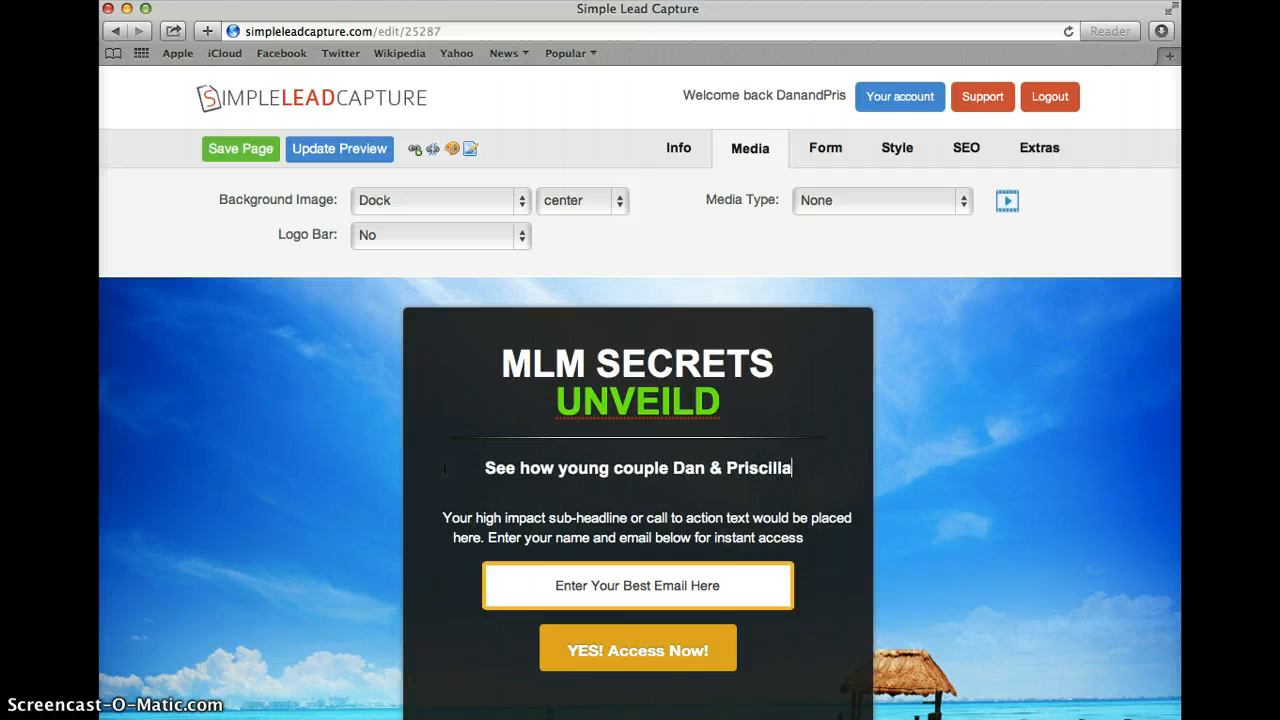
Continue the sub-headline with a second line "have built an automated system generating leads" and a third line "24/7".
key("Return")
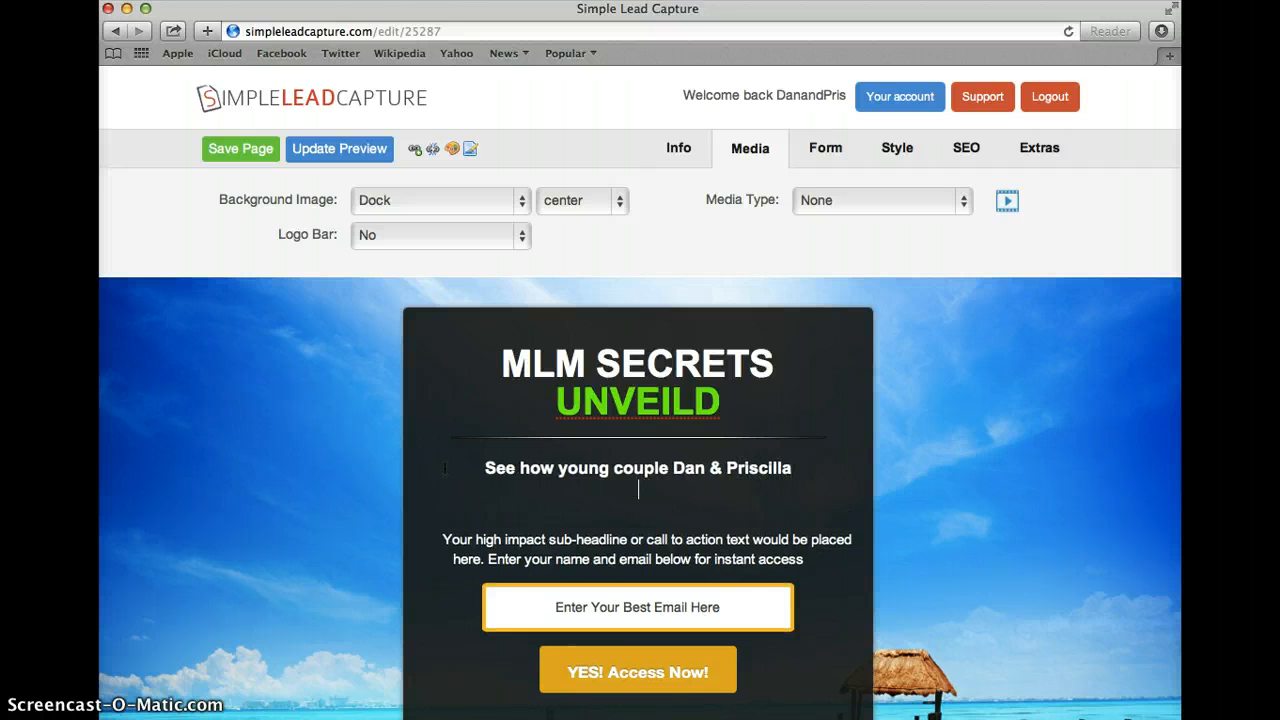
type("g couple Dan & Priscilla have ")
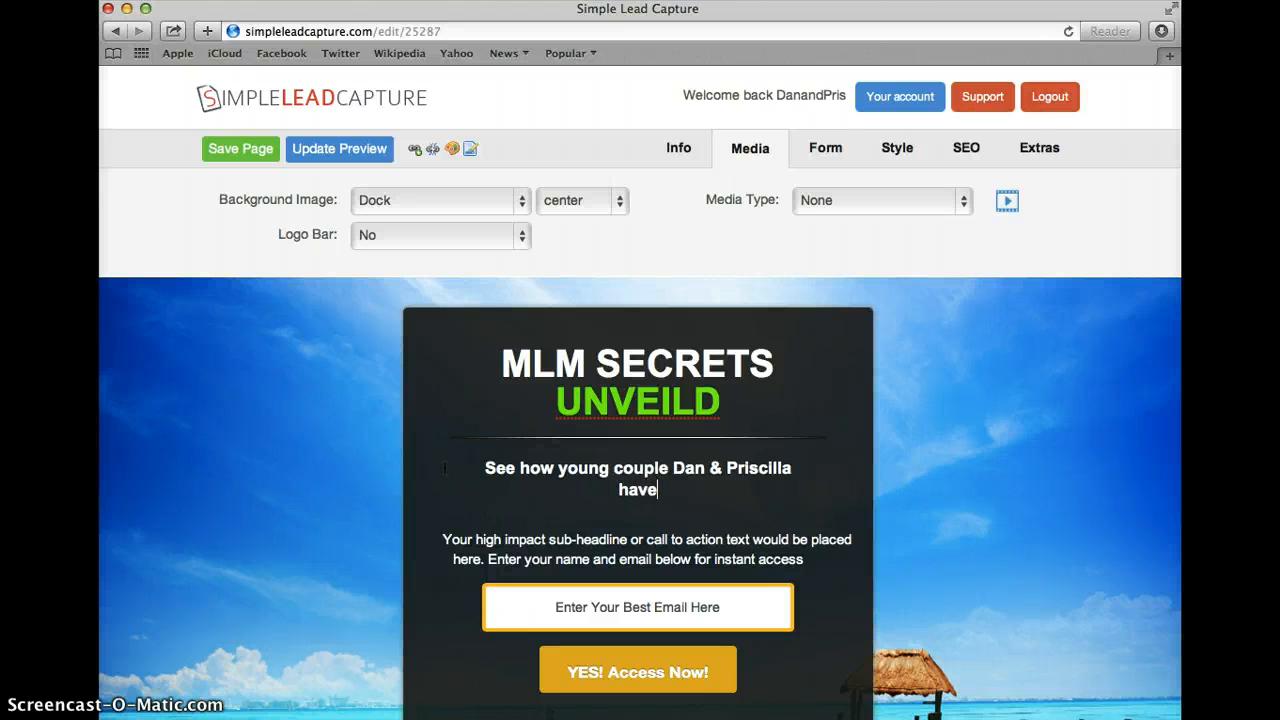
type("buil")
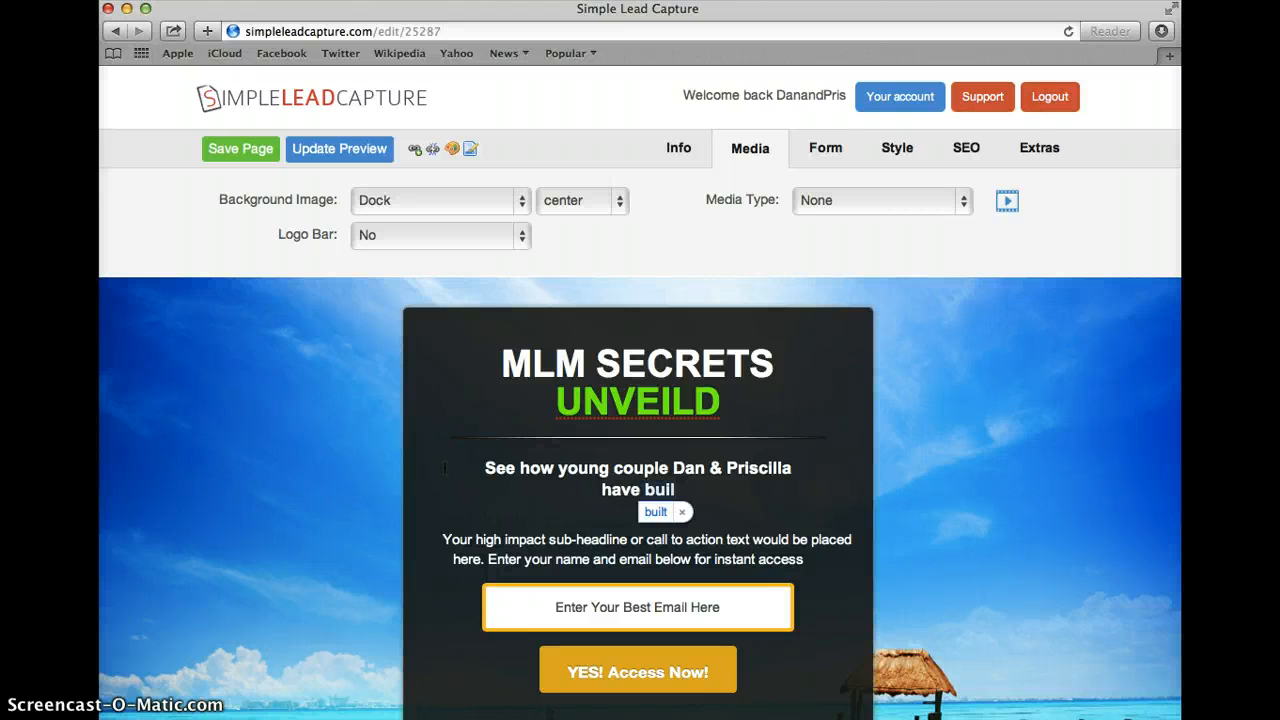
type("t an")
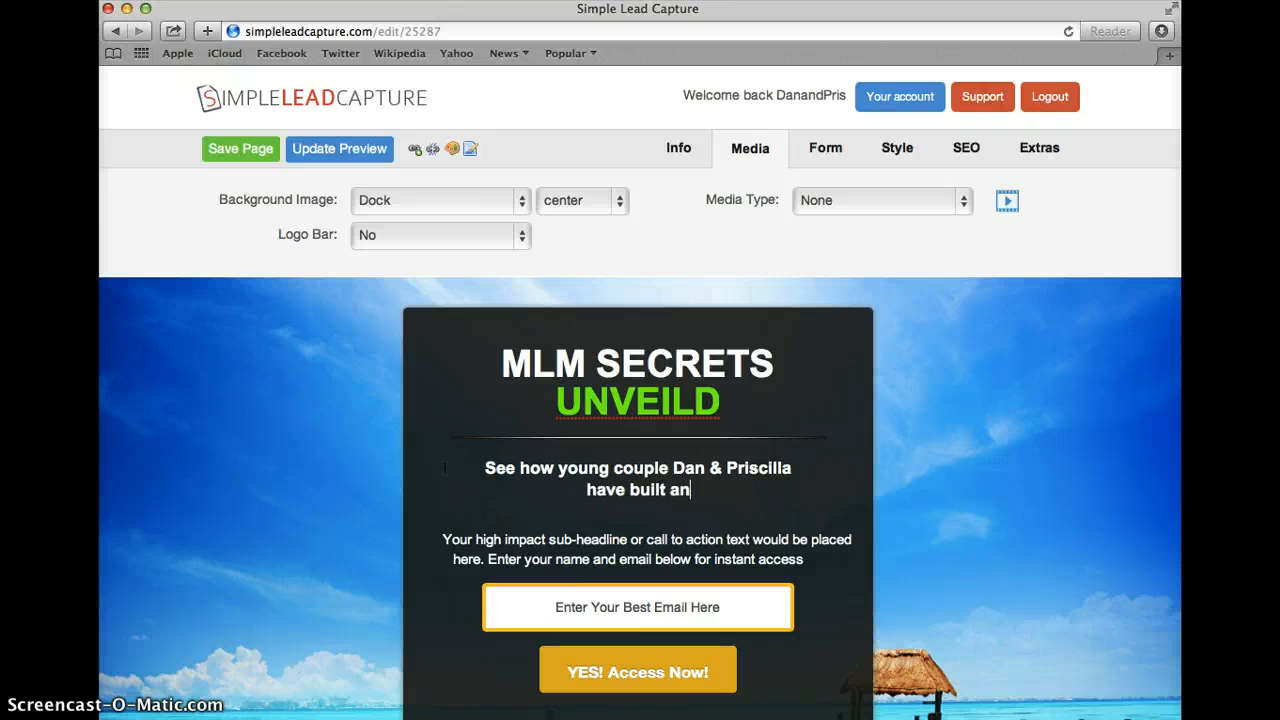
type(" automated")
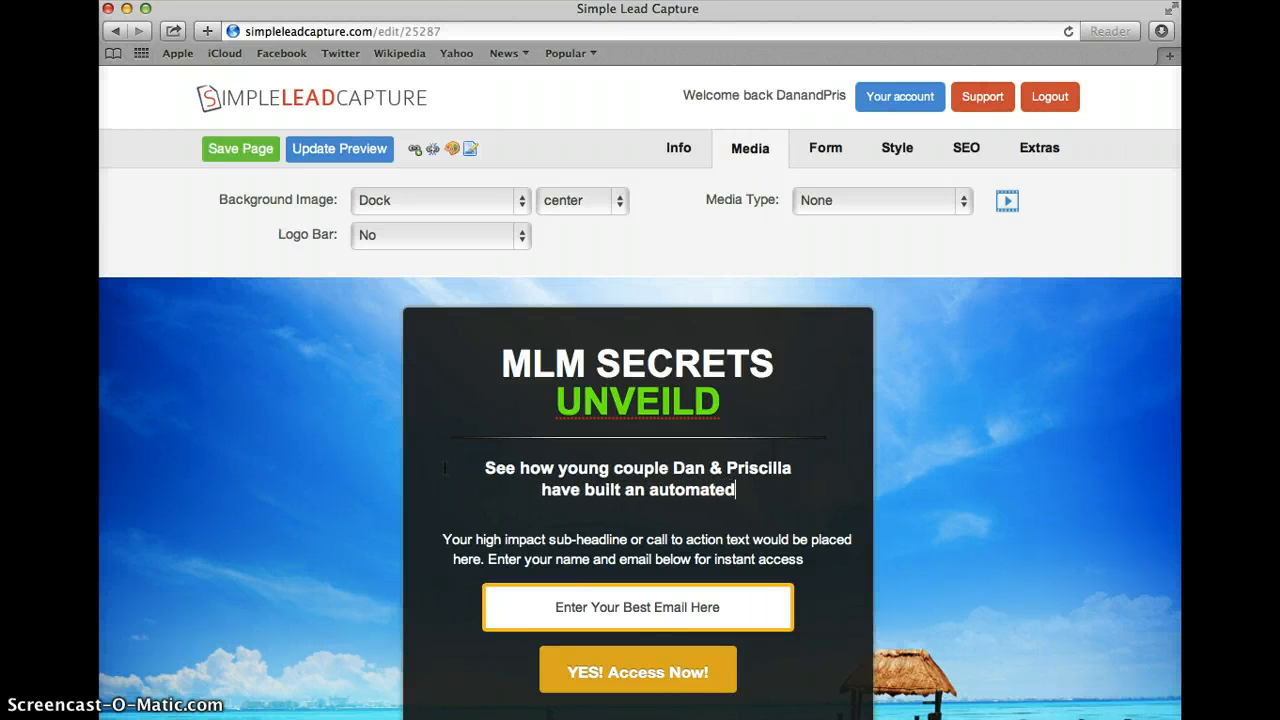
type(" sy")
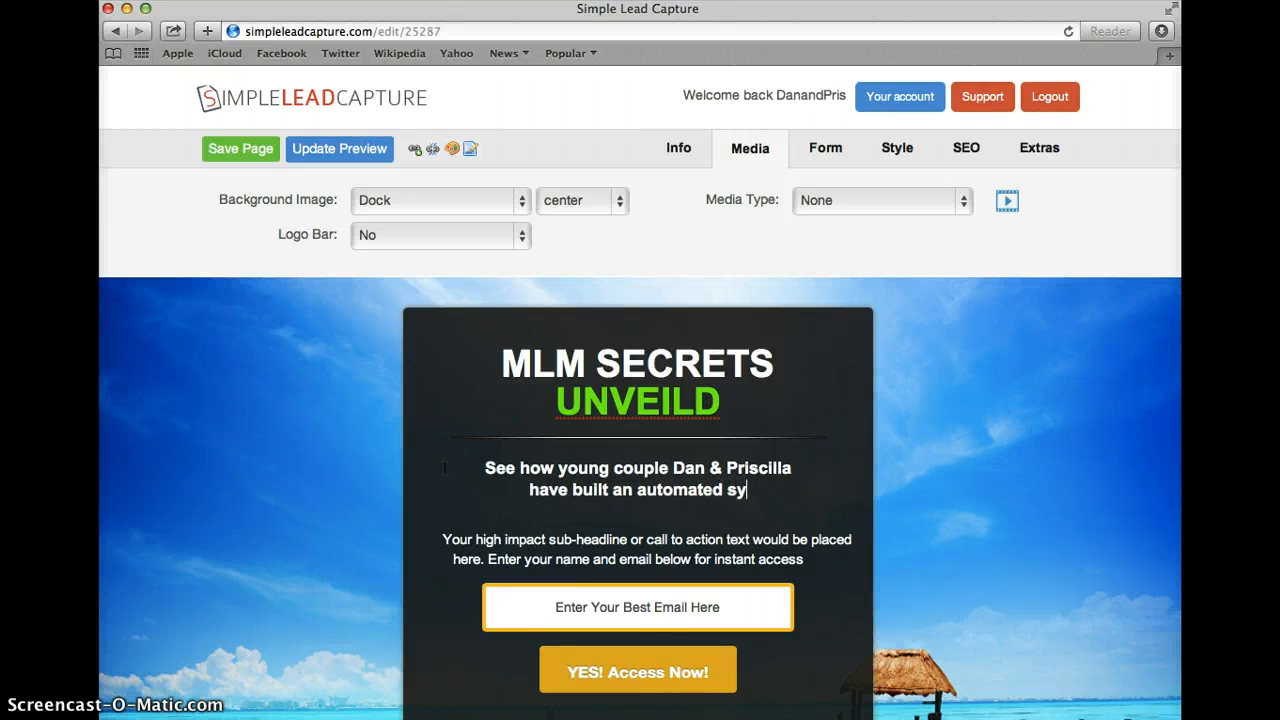
type("stem")
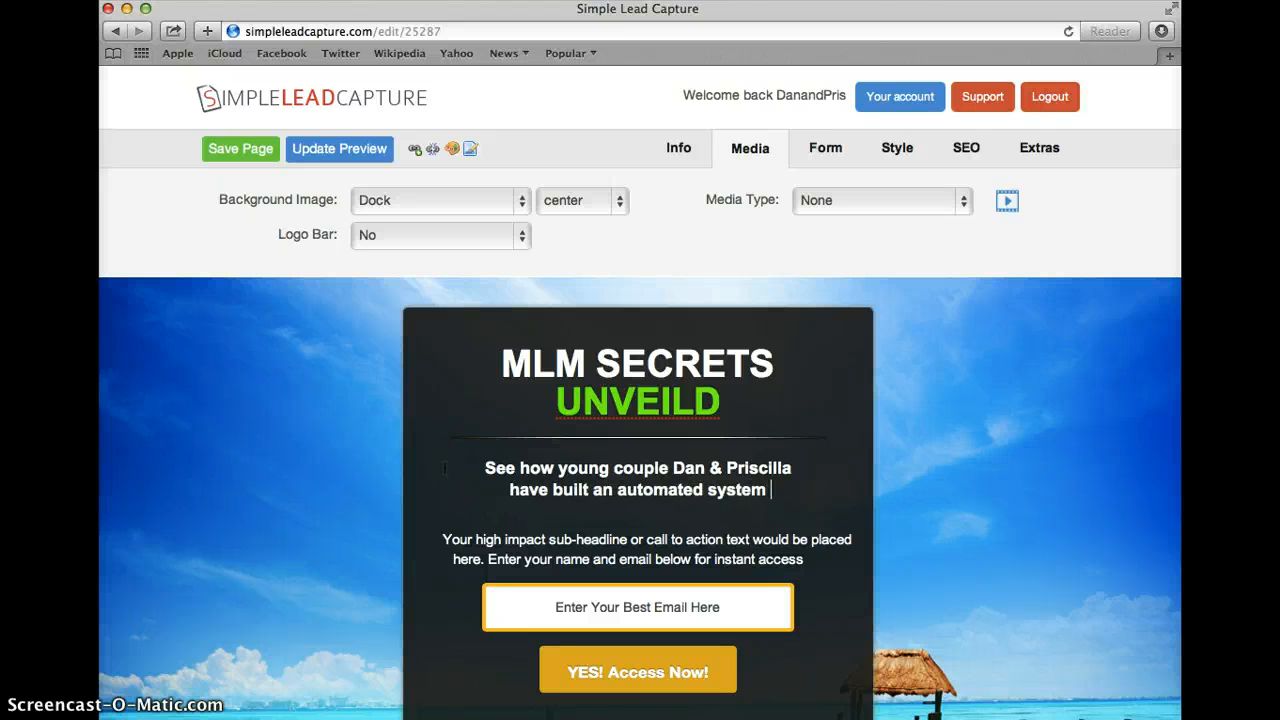
type(" gener")
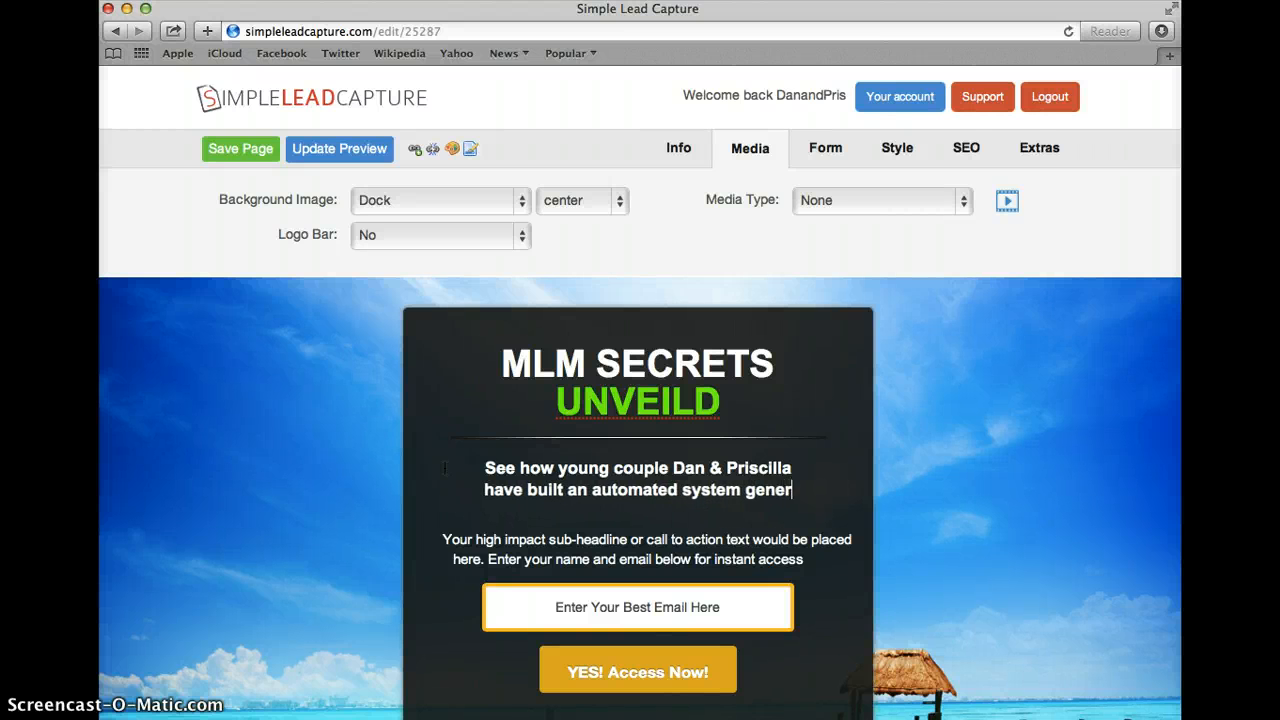
type("ating")
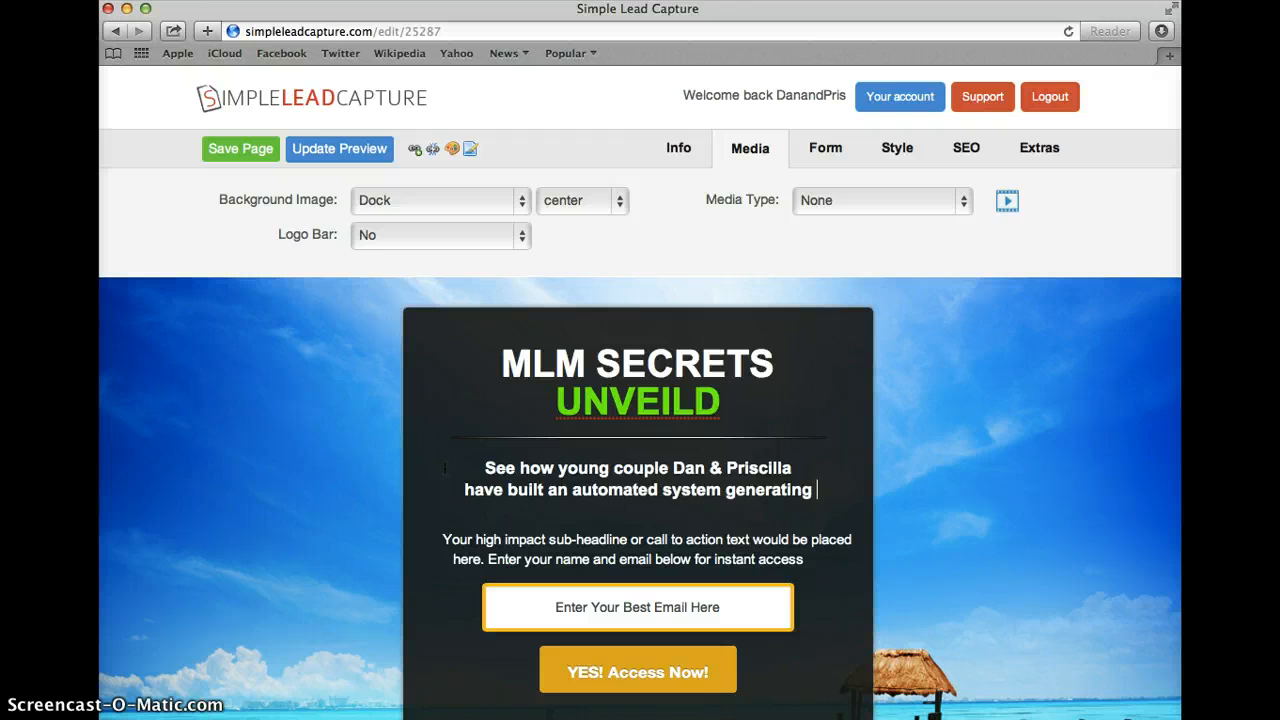
type(" leads")
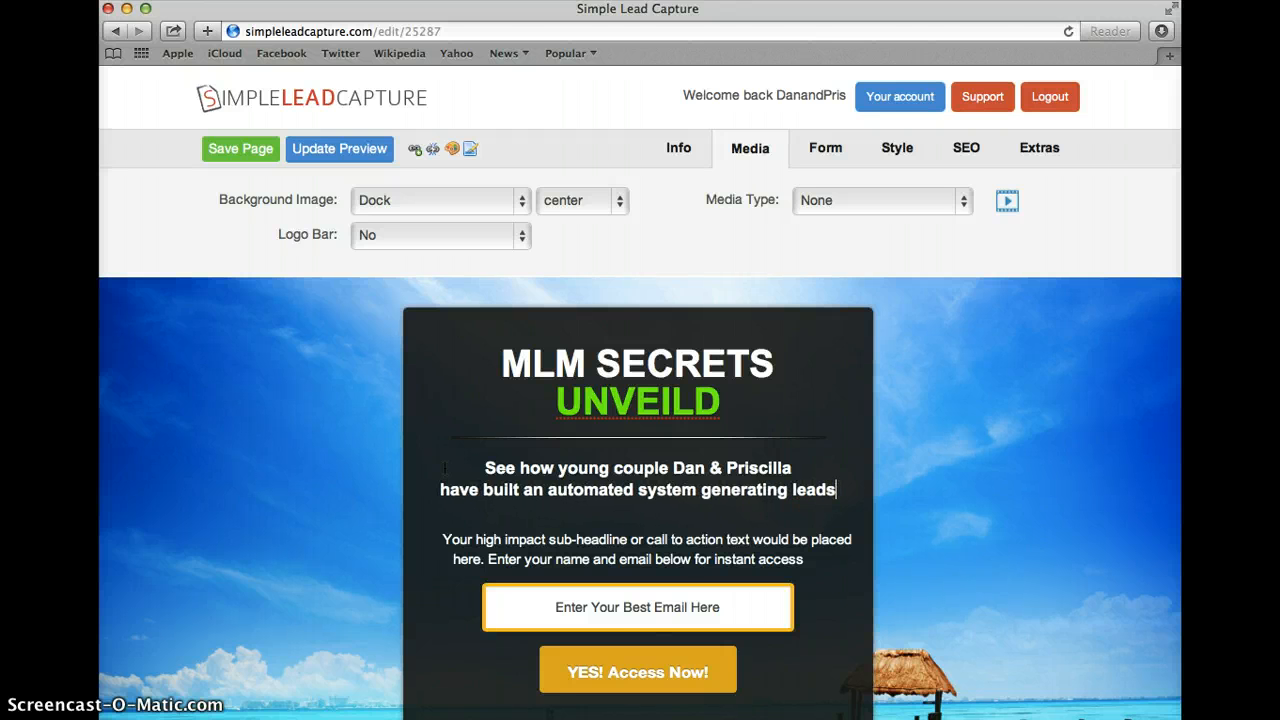
key("Return")
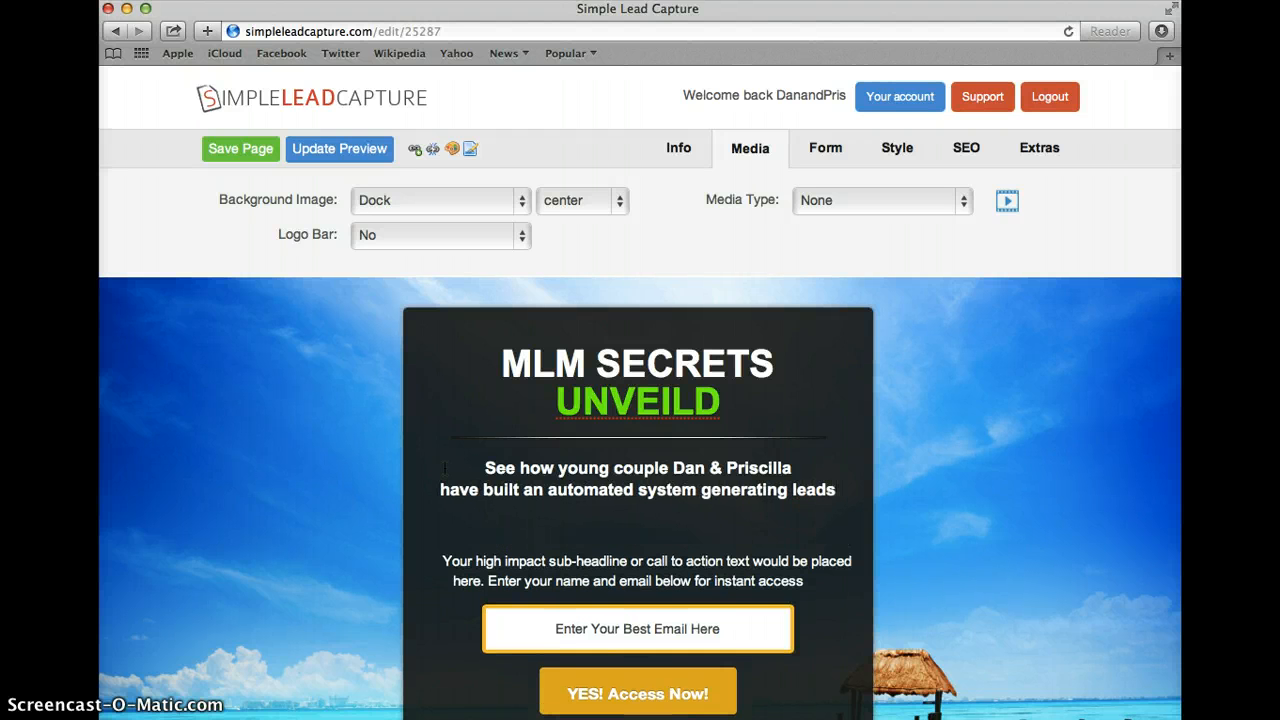
type("24/")
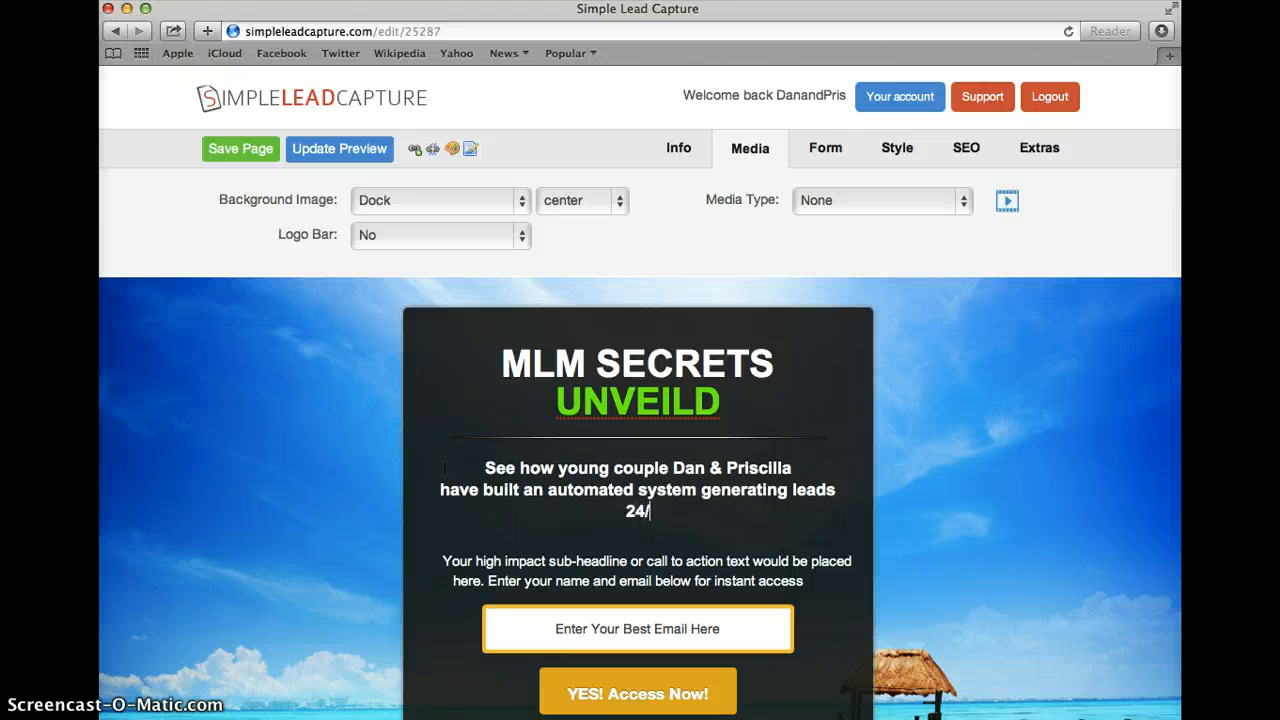
type("7")
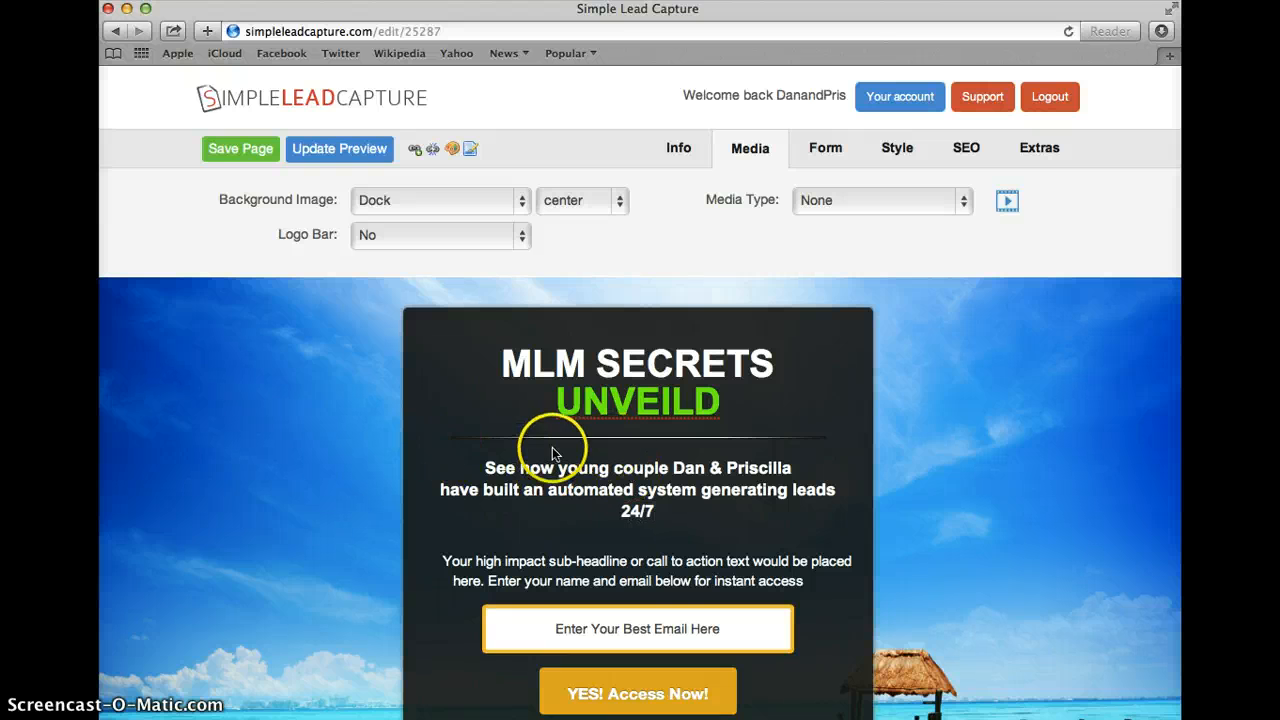
Add the lines "No Phone Calls" and "No Home Meetings" to the bold sub-headline, below "24/7" and separated by a blank line.
scroll(647, 541, "down", 2)
scroll(647, 541, "down", 3)
left_click(663, 444)
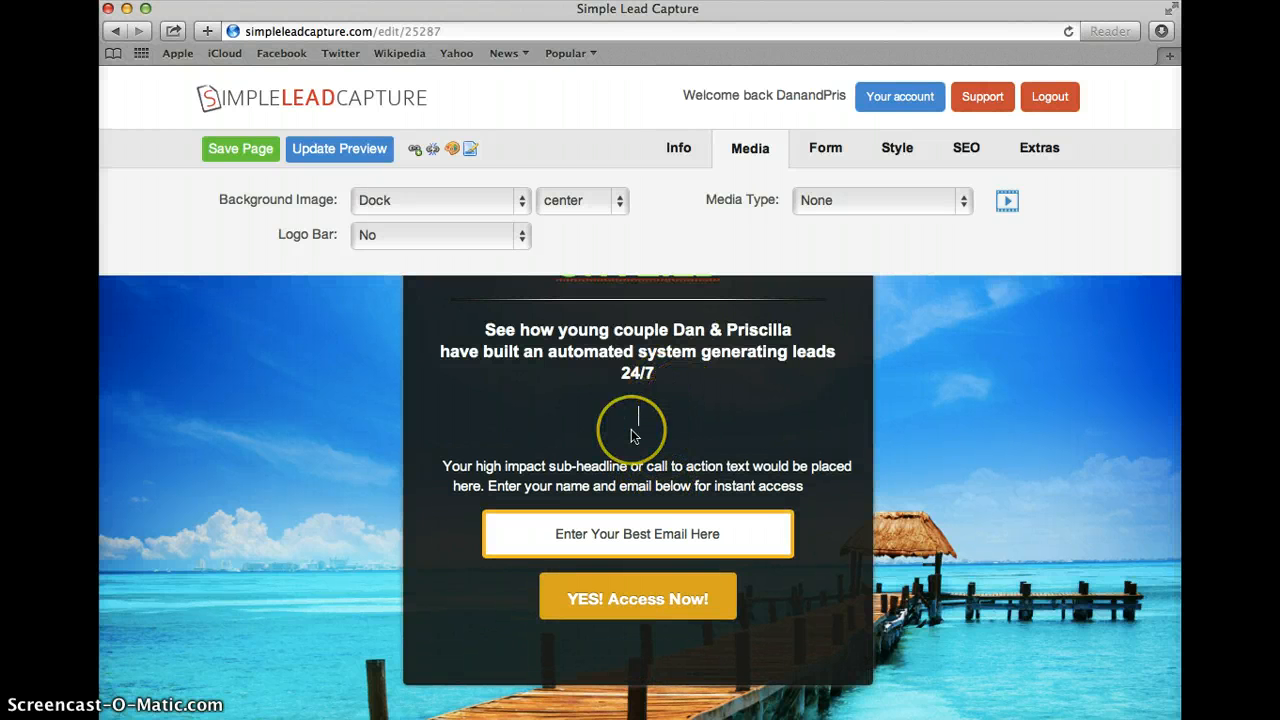
type("No P")
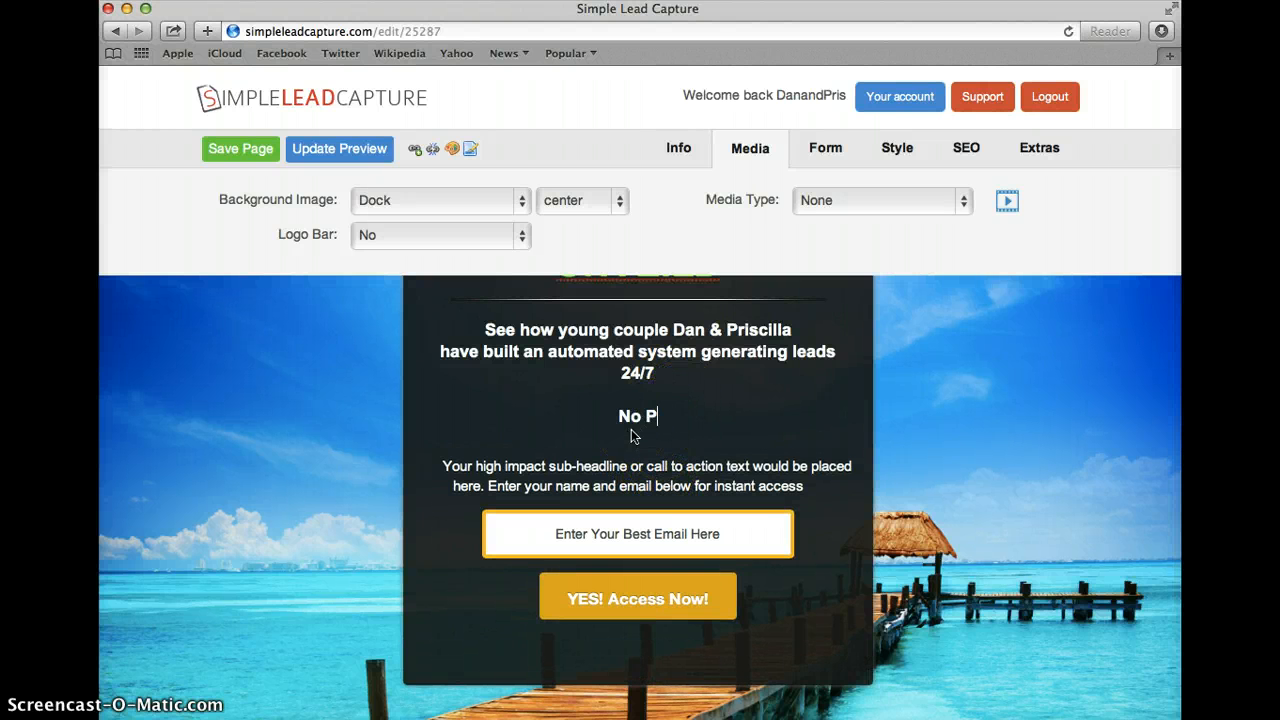
type("hone Calls")
key("Return")
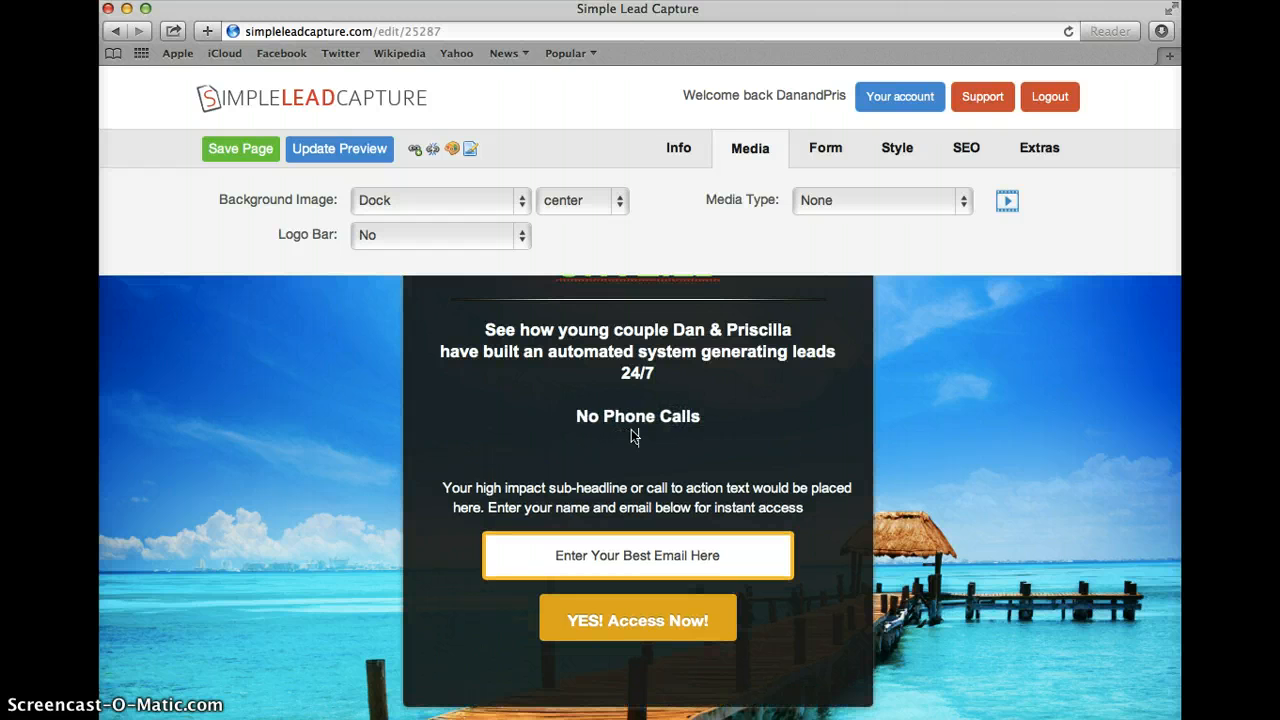
type("No Home Meetings")
key("Return")
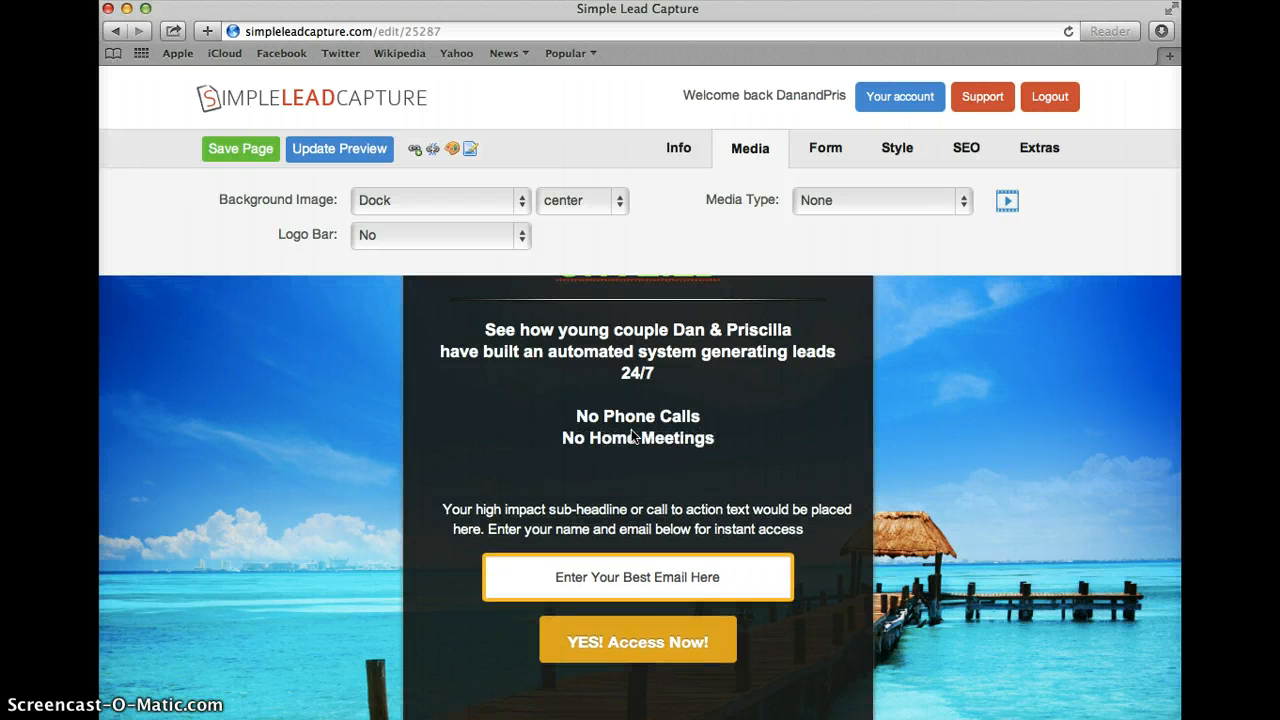
Add the line "No Bothering Friends & Family" under "No Home Meetings" in the bold sub-headline.
type("No Bor")
key("BackSpace")
key("BackSpace")
type("othering Friends ")
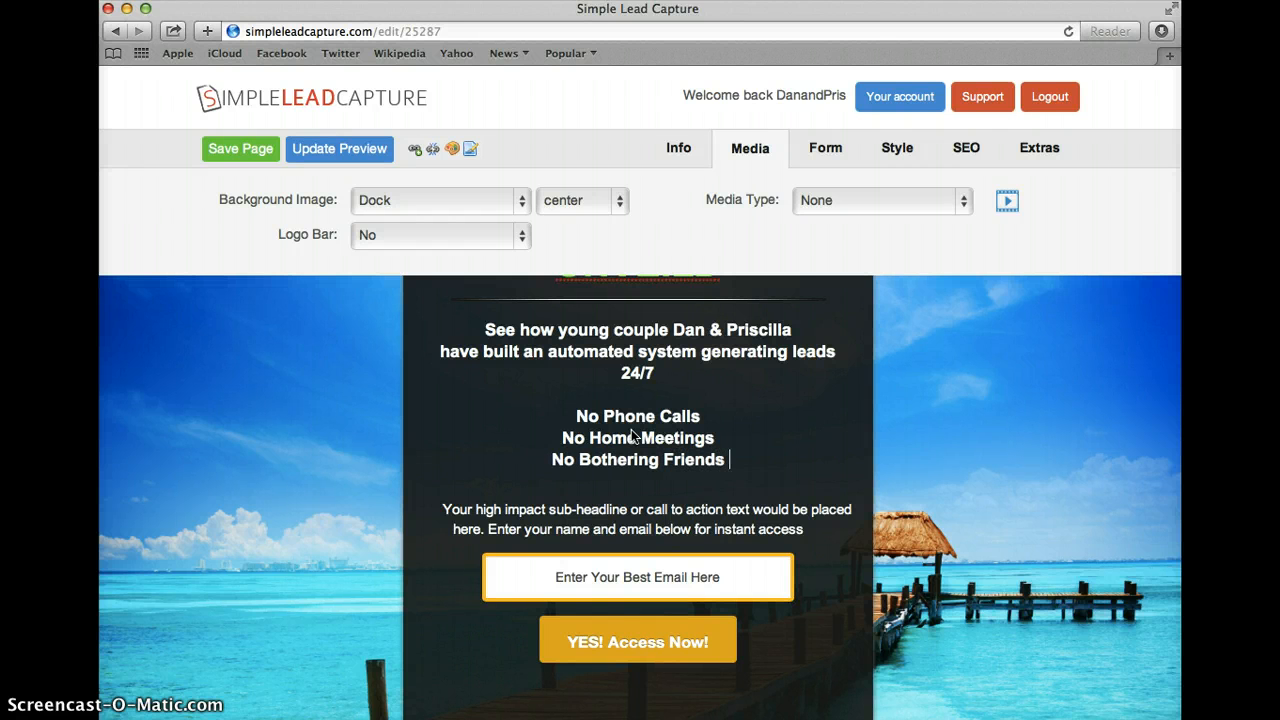
type("& Family")
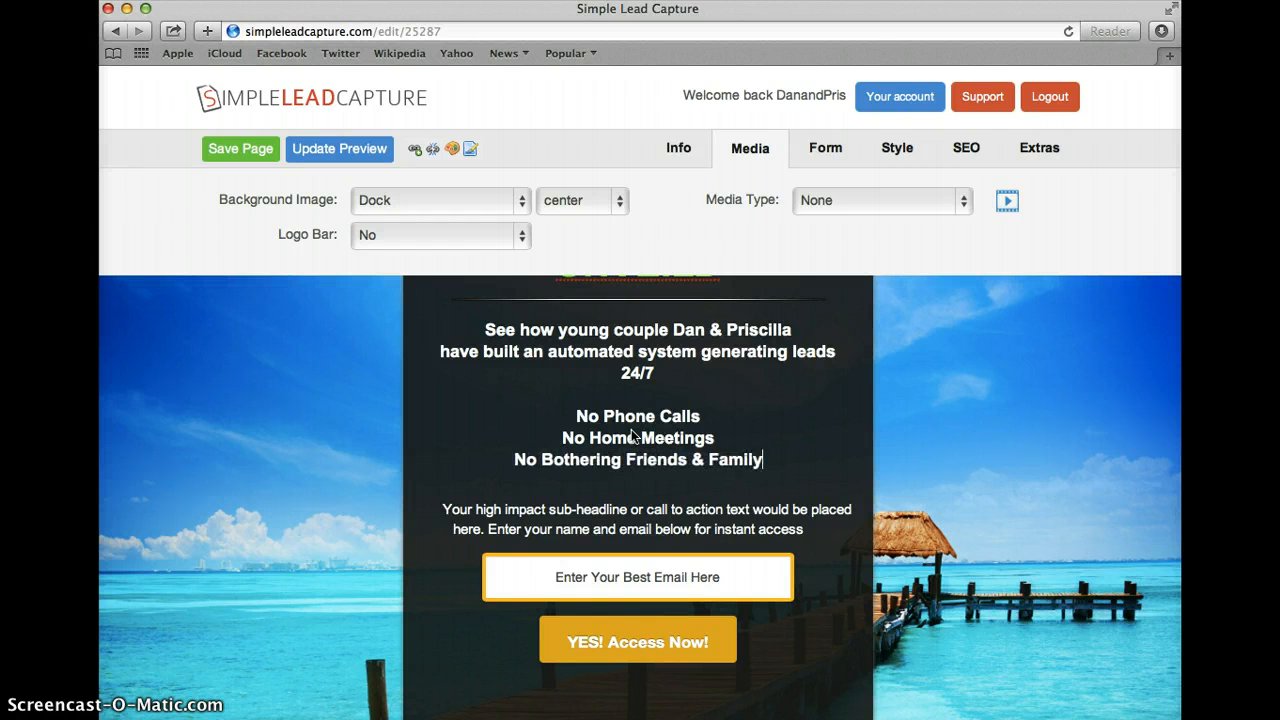
Finish the bold sub-headline with the line "Just a lucrative MLM System".
key("Return")
type("Just ")
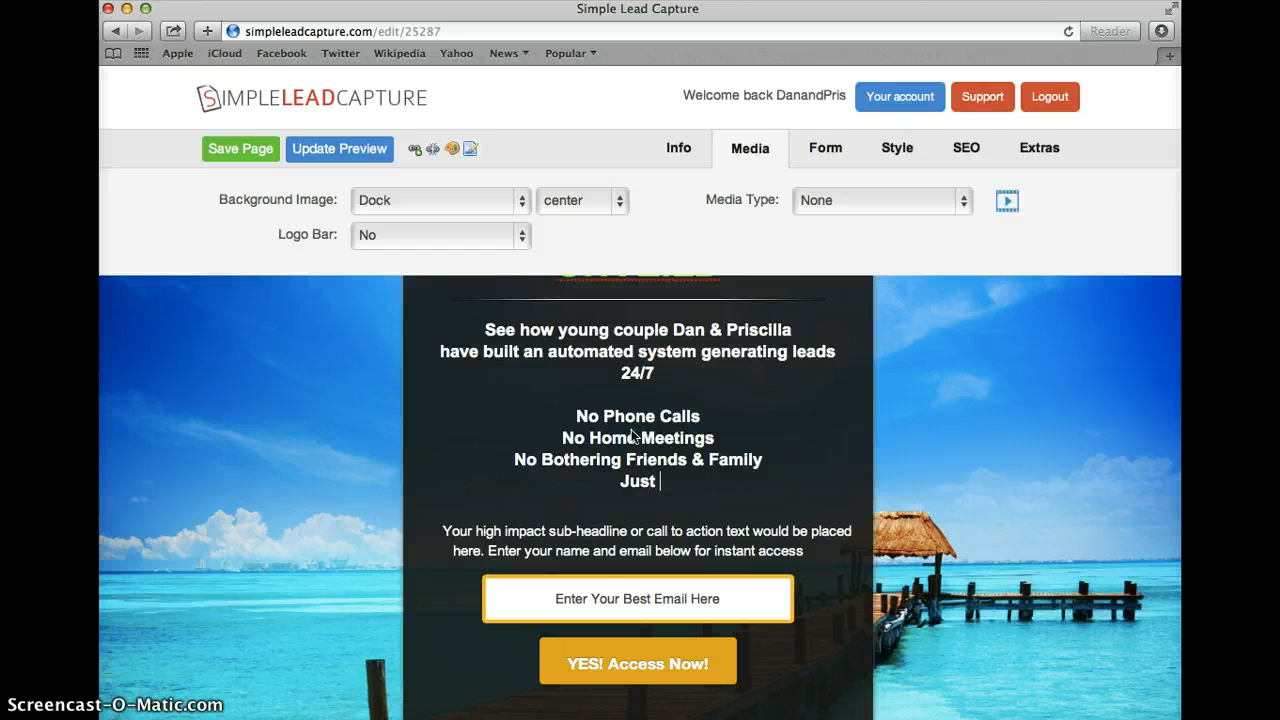
type("a lucr")
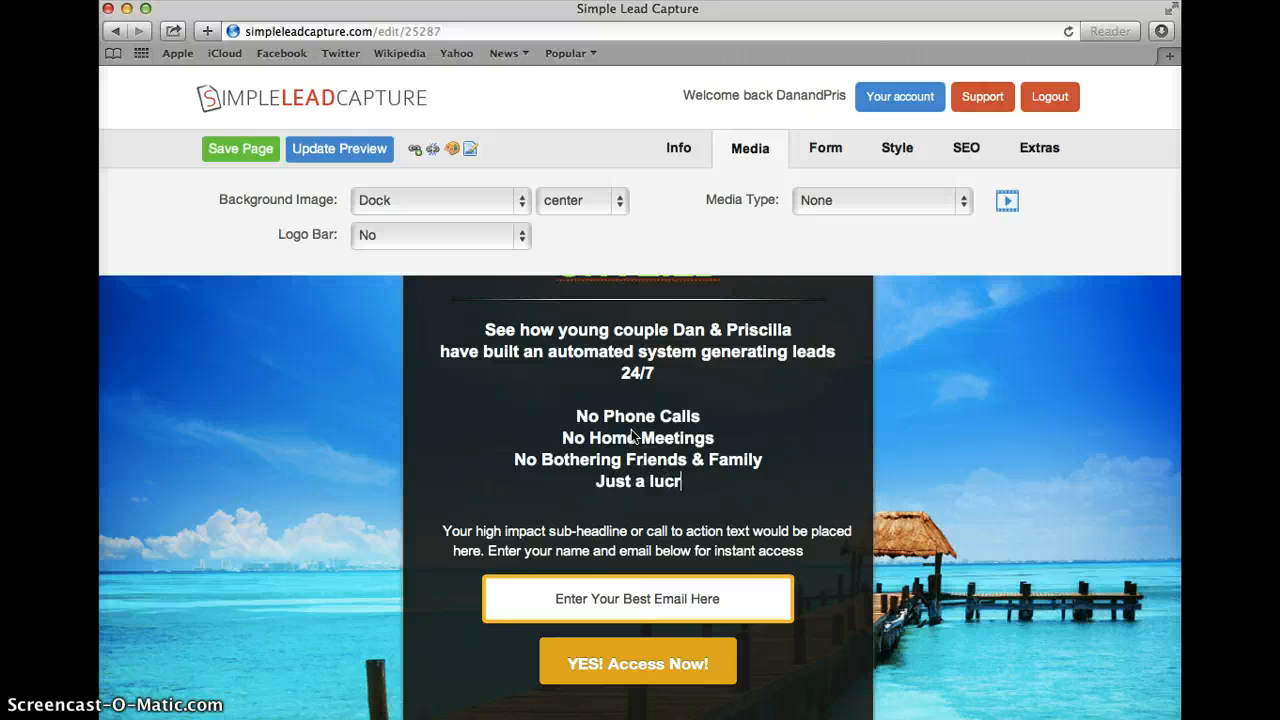
type("ative")
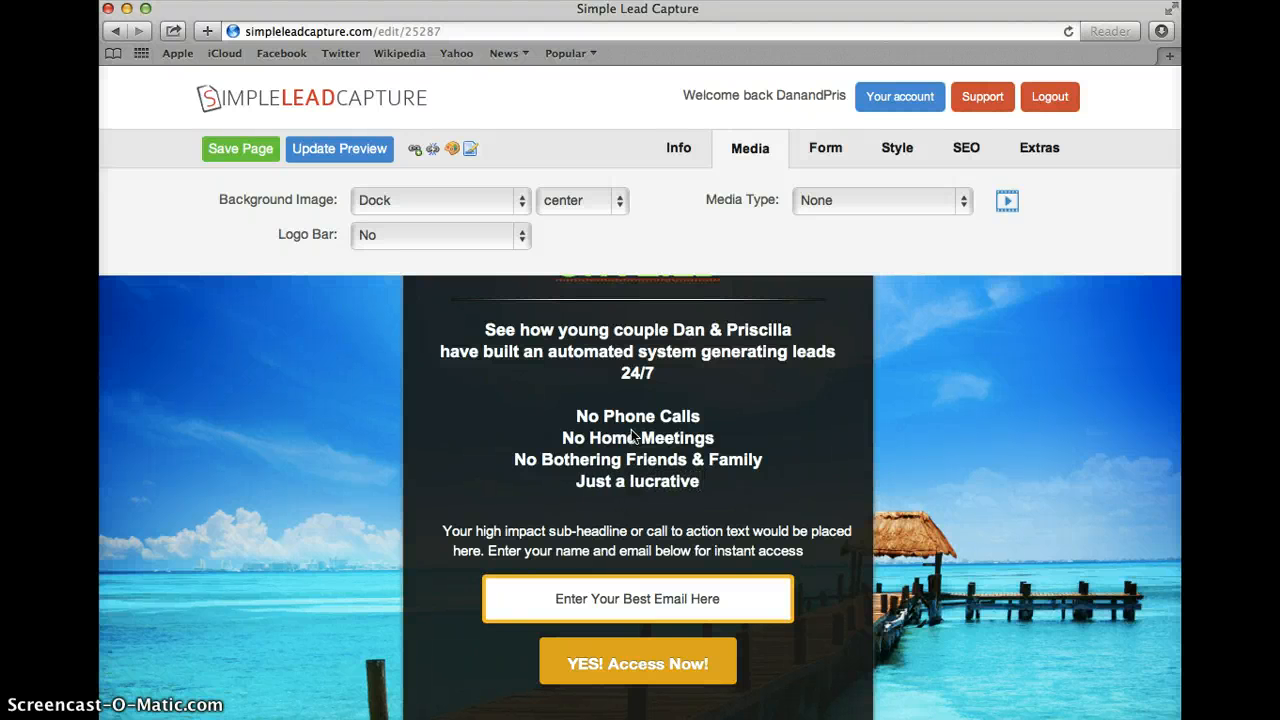
type(" MLM ")
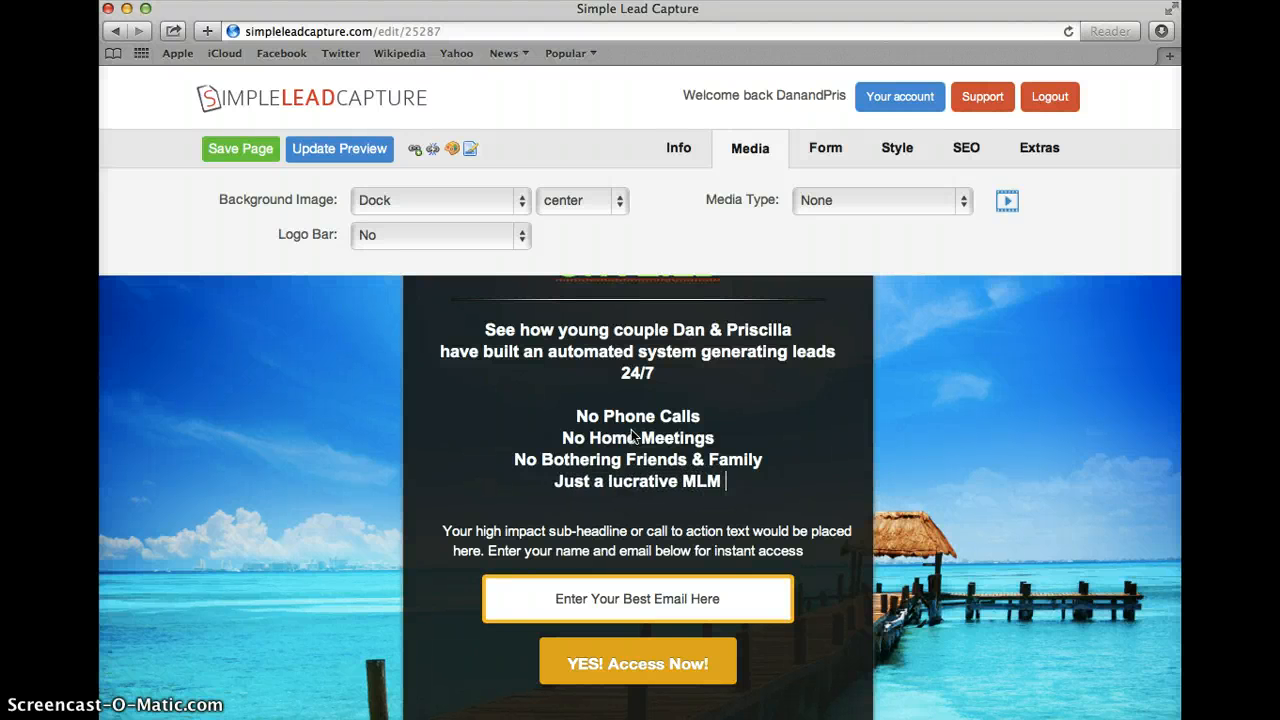
type("Sytem")
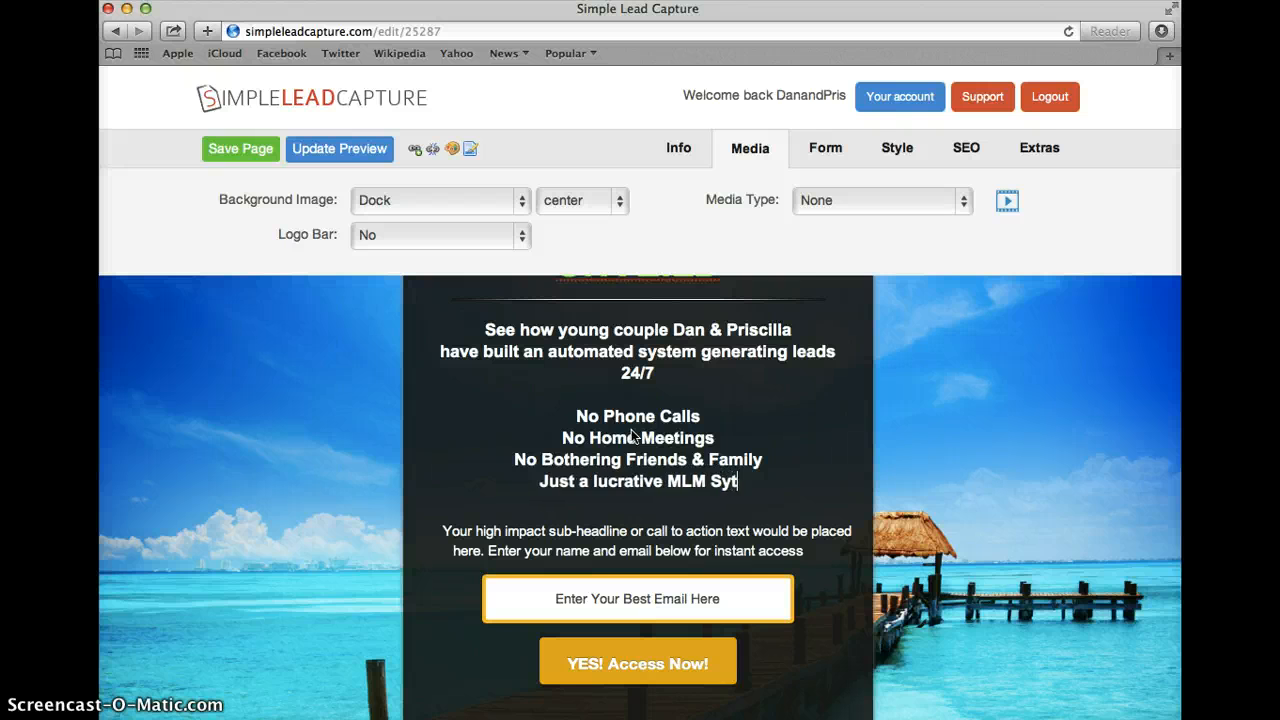
key("BackSpace")
key("BackSpace")
key("BackSpace")
type("stem")
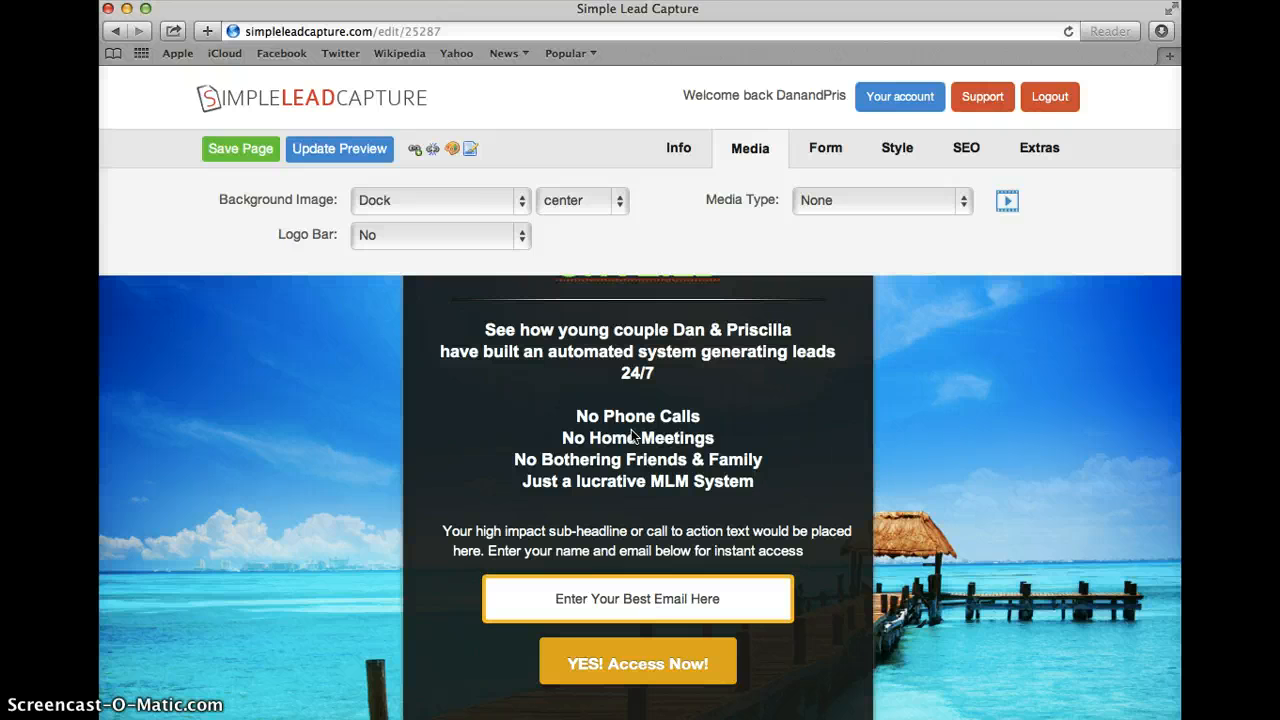
Delete the placeholder sentence "Your high impact sub-headline or call to action text would be placed here." above the email field.
left_click(598, 395)
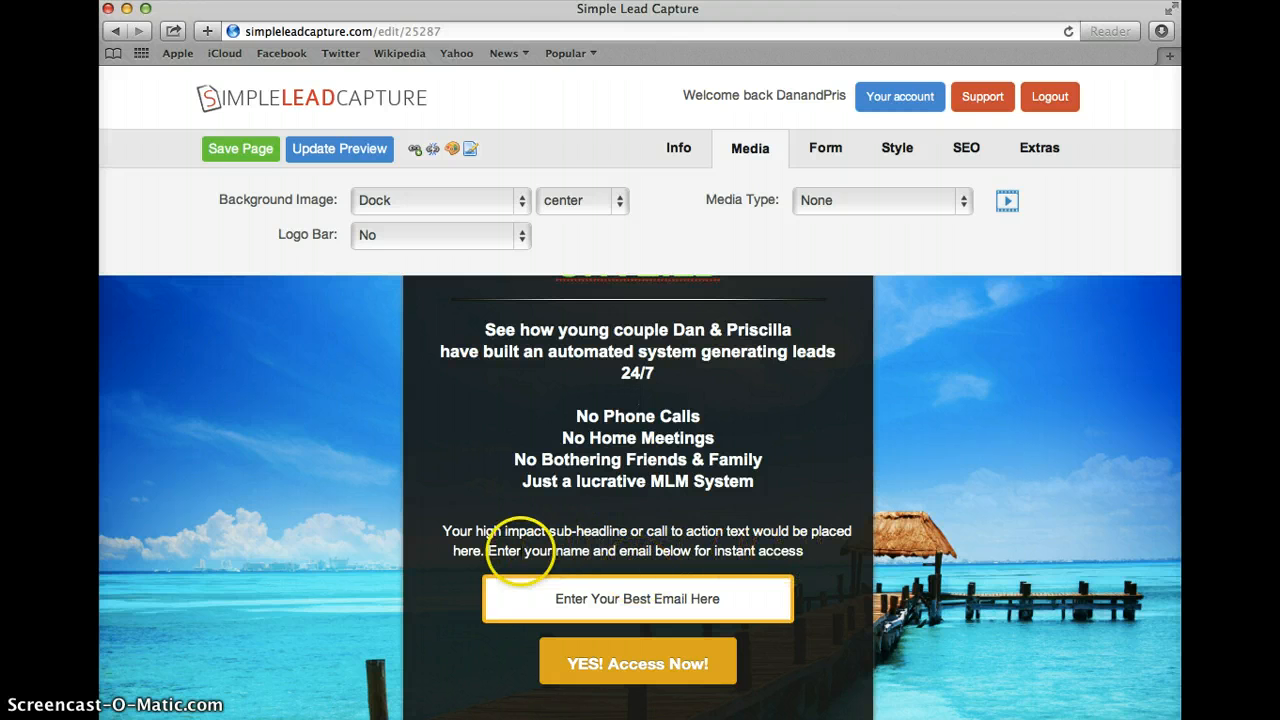
left_click_drag(483, 551, 444, 531)
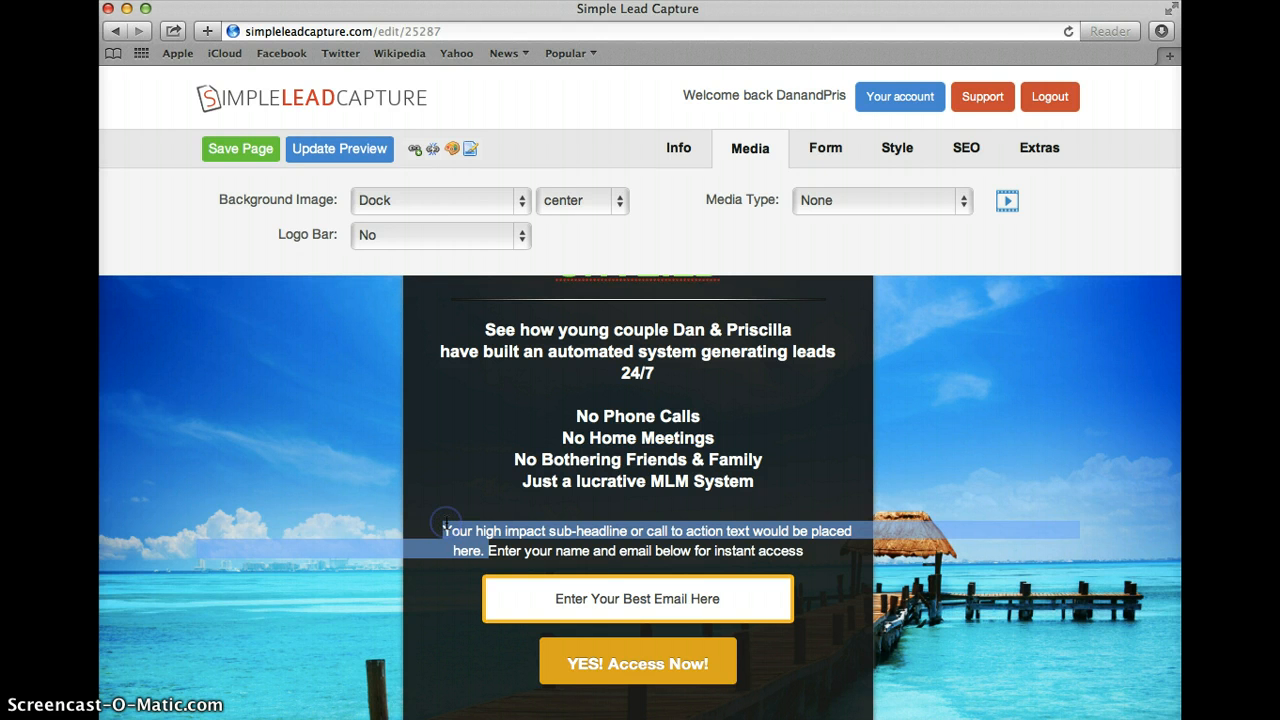
key("BackSpace")
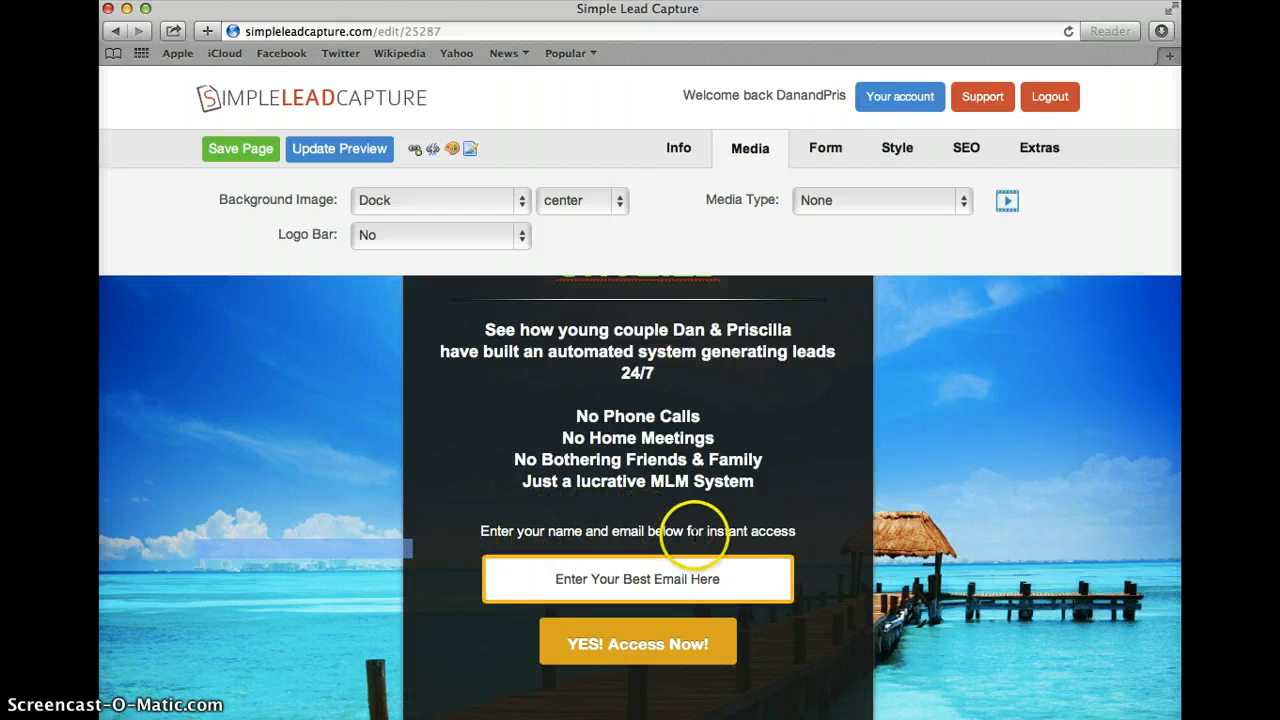
Replace "instant access" at the end of the call-to-action text above the email field with "life changes GREATNESS!".
left_click(792, 533)
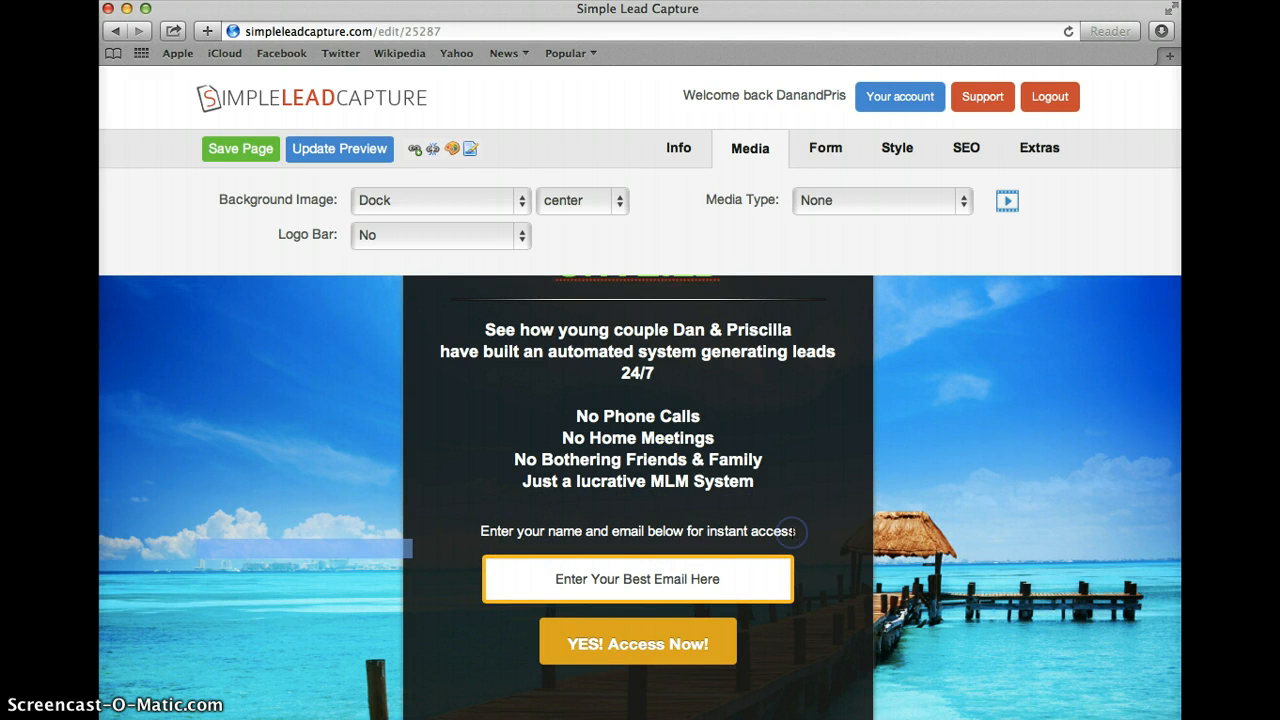
key("BackSpace")
key("BackSpace")
key("BackSpace")
key("BackSpace")
key("BackSpace")
key("BackSpace")
key("BackSpace")
key("BackSpace")
key("BackSpace")
key("BackSpace")
key("BackSpace")
key("BackSpace")
key("BackSpace")
key("BackSpace")
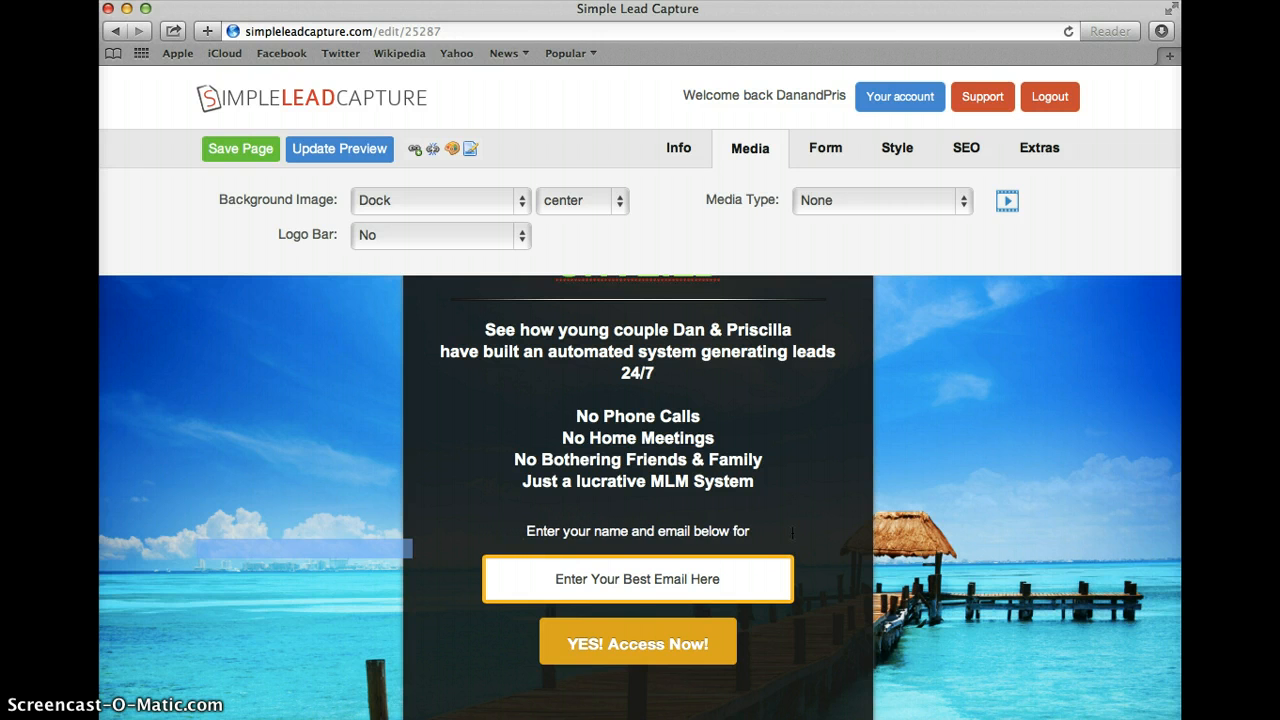
type("Life CHa")
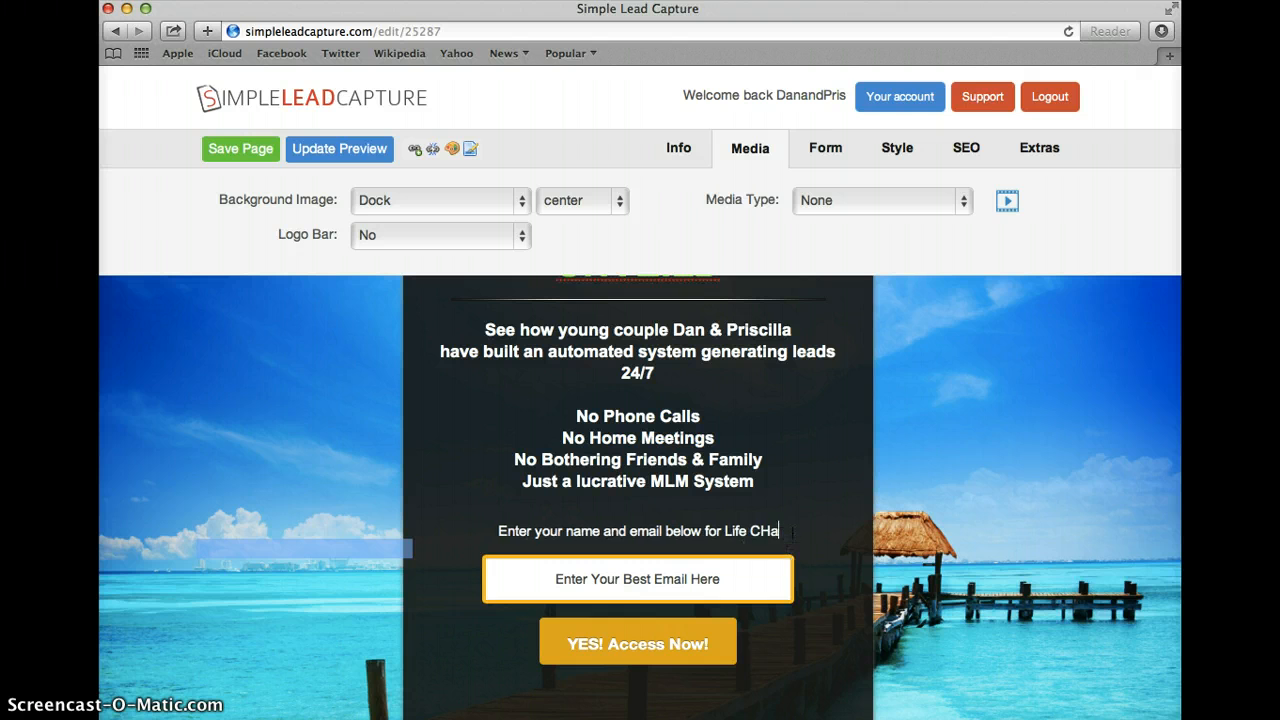
key("BackSpace")
key("BackSpace")
key("BackSpace")
key("BackSpace")
key("BackSpace")
key("BackSpace")
key("BackSpace")
key("BackSpace")
type("li")
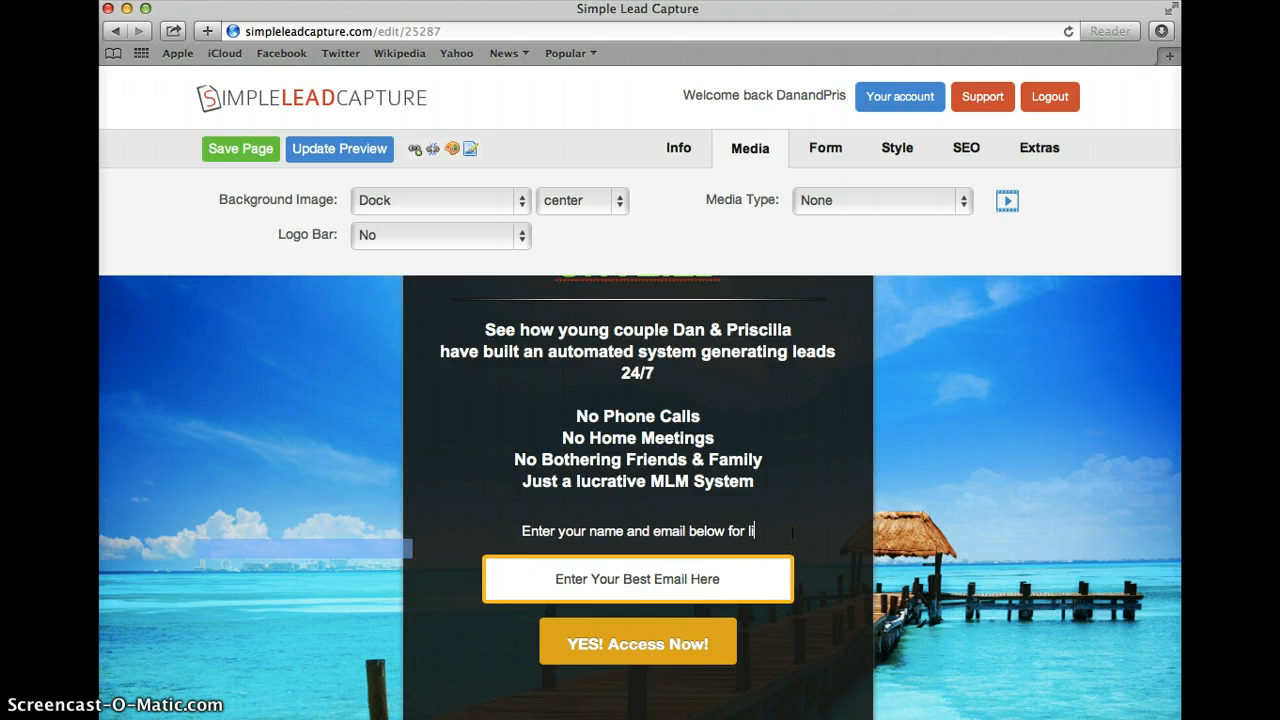
type("fe cah")
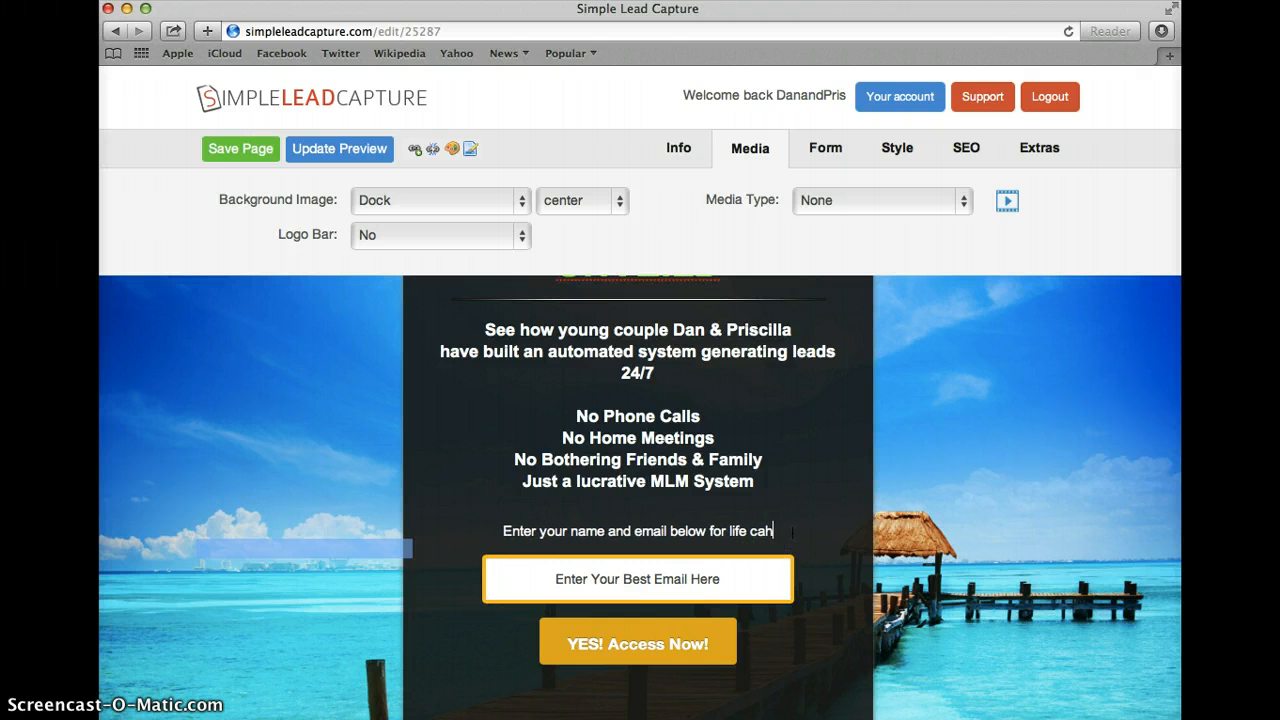
key("BackSpace")
key("BackSpace")
type("hanges")
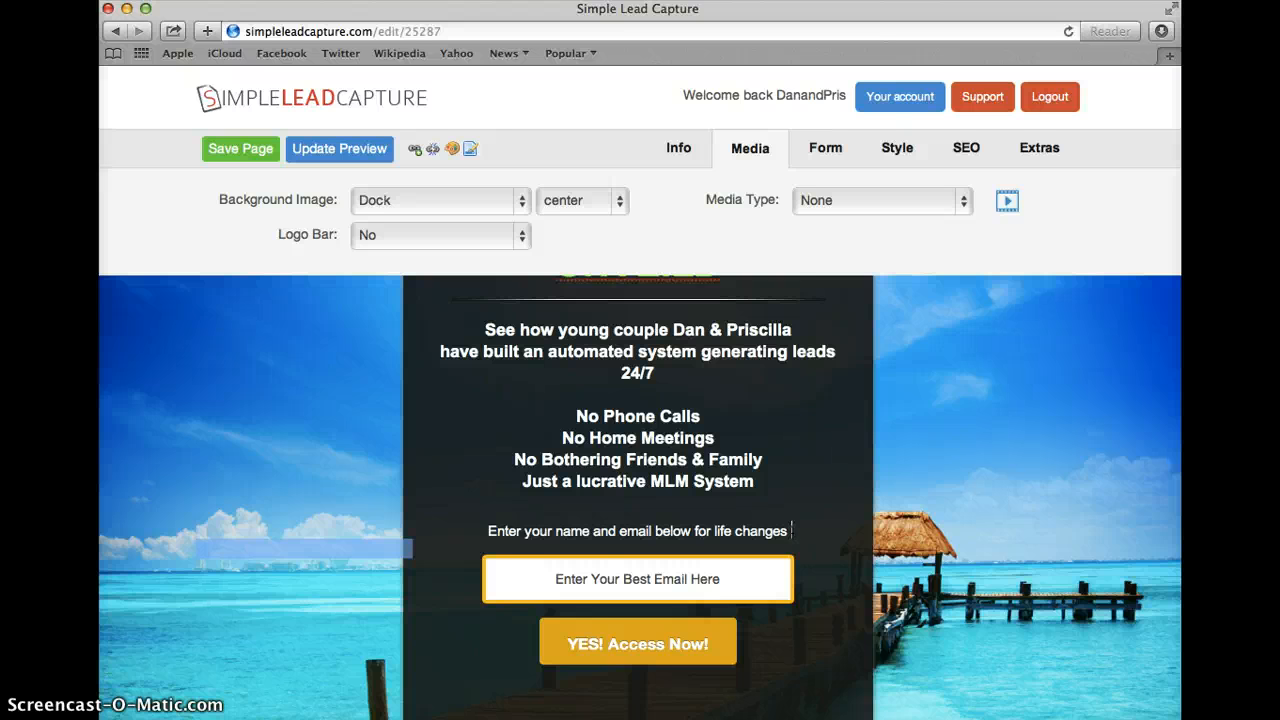
type("GR")
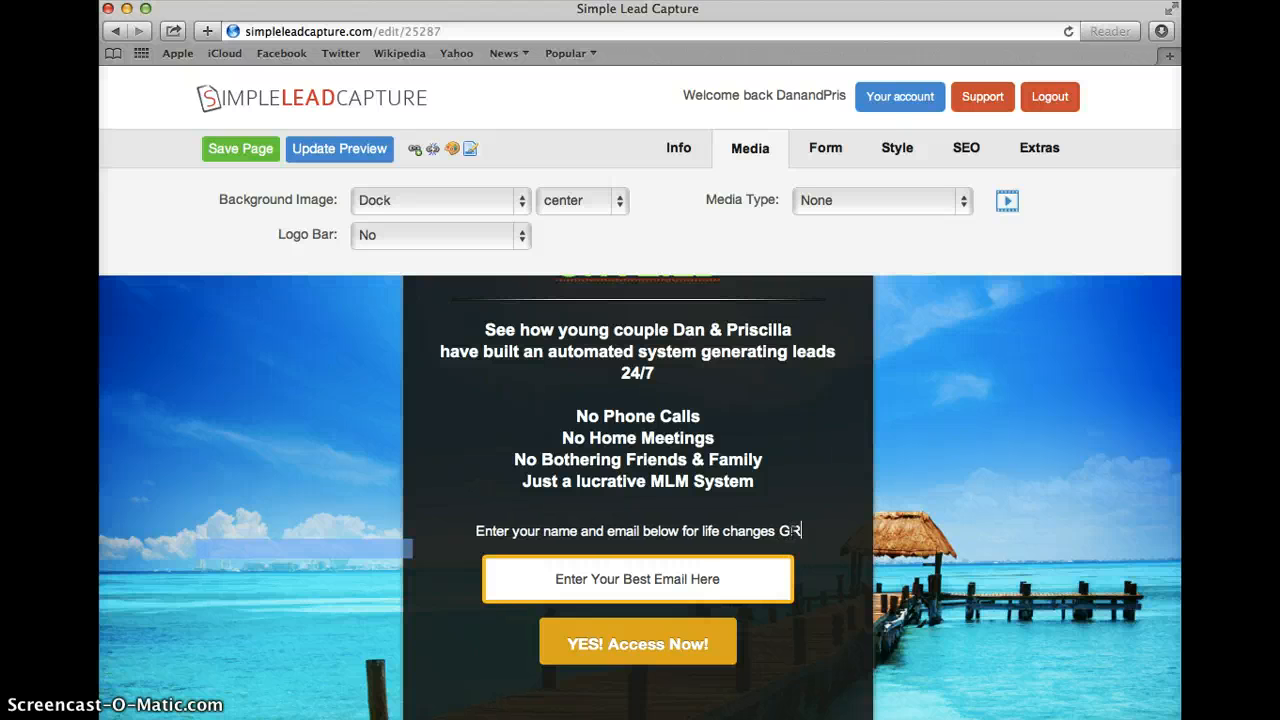
type("EATNE")
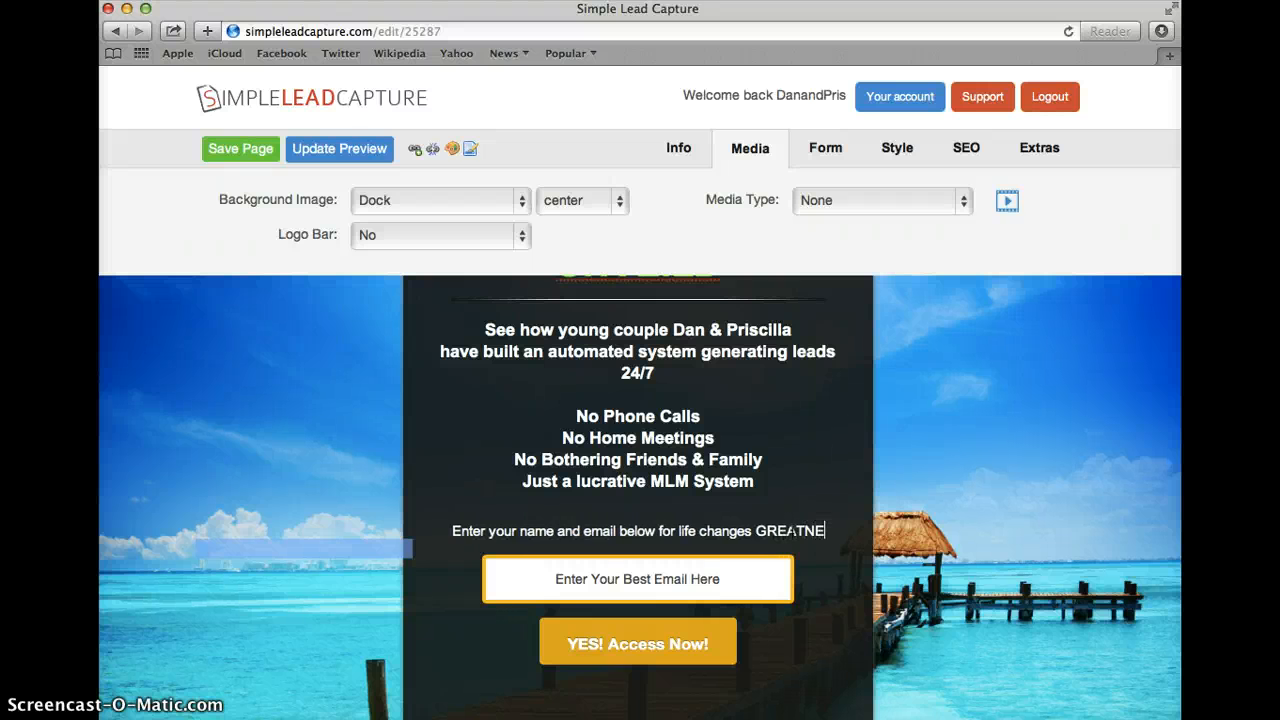
type("SS!")
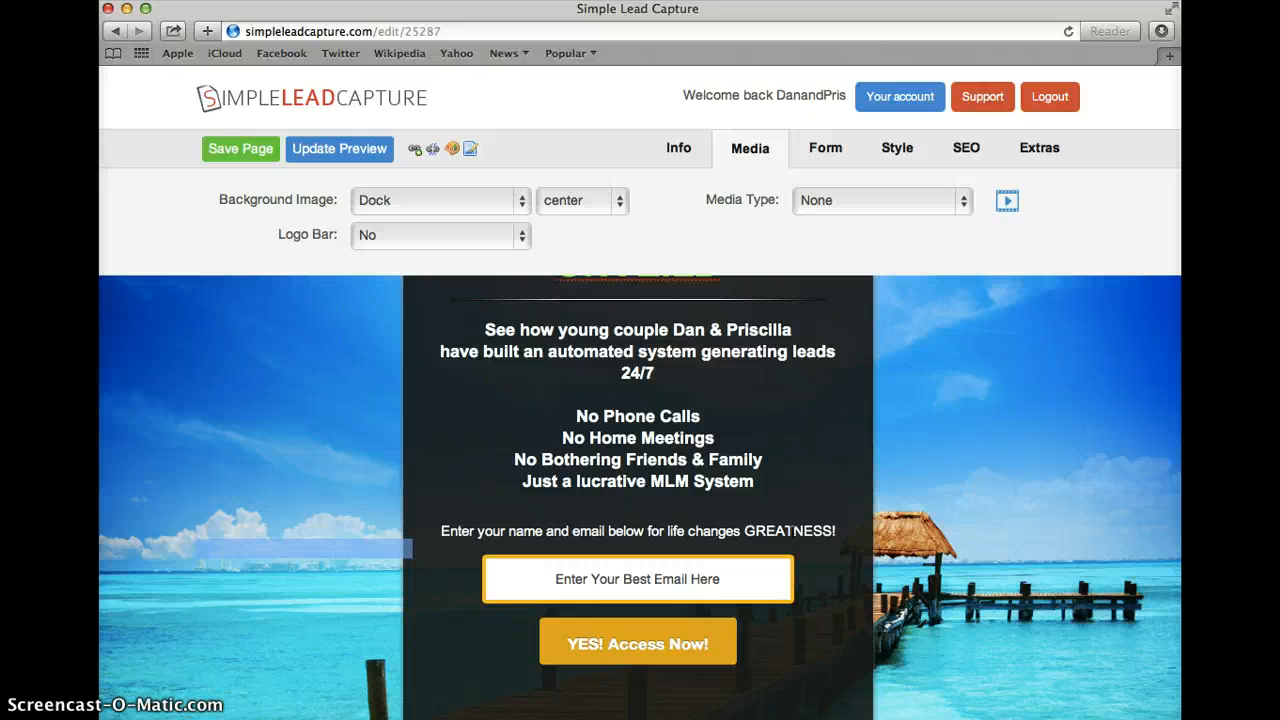
Add a second line to the call-to-action text reading "You will receive the info in your email shortly.".
key("Return")
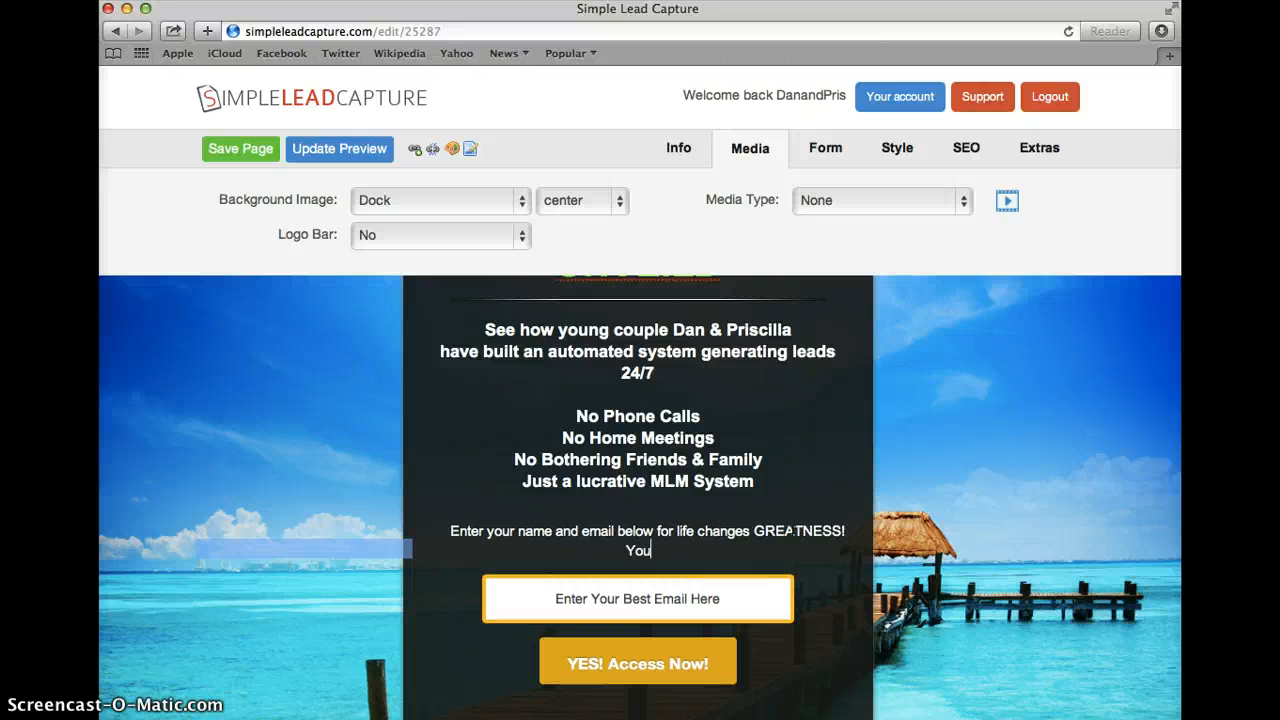
type("You will receive the i")
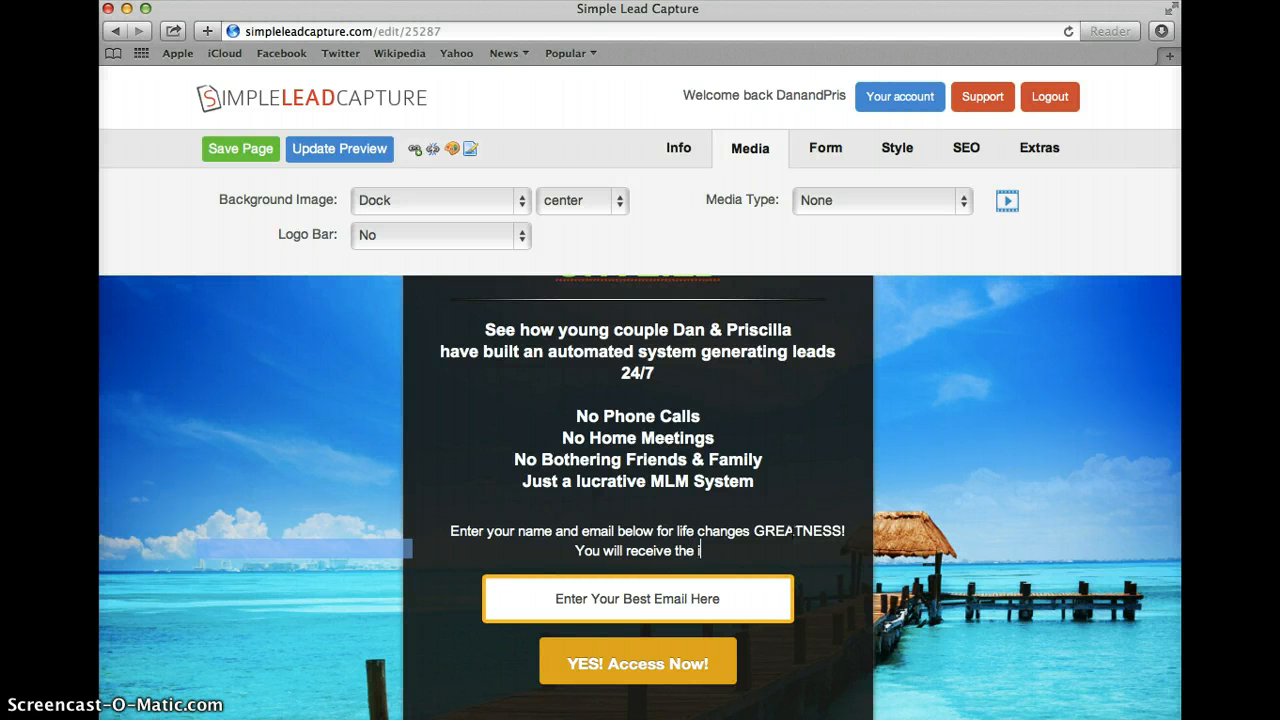
type("nfo in y")
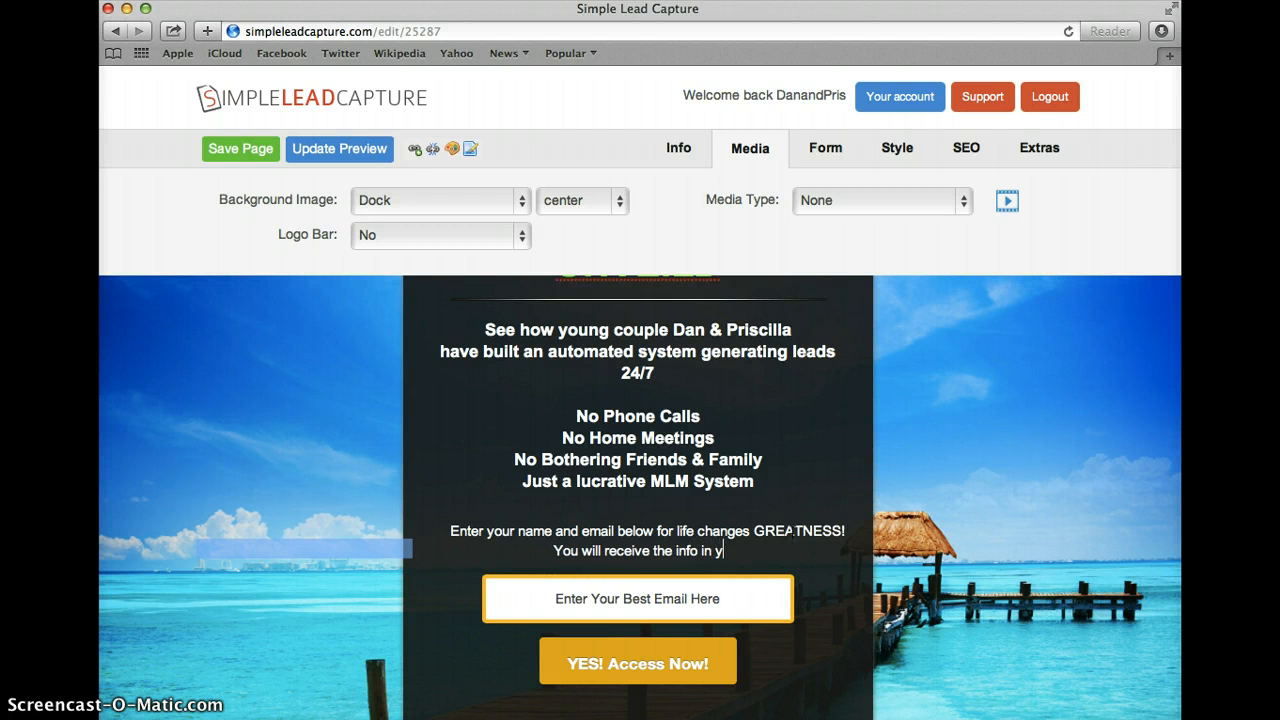
type("our emai")
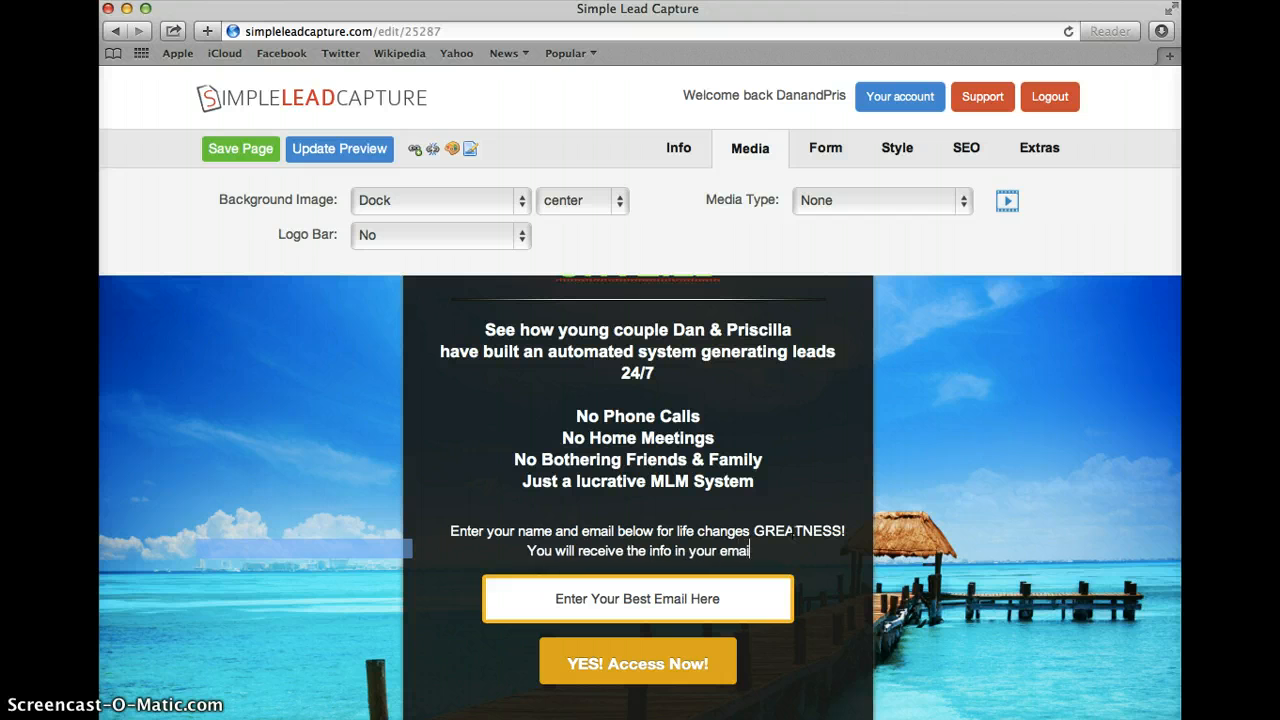
type("l shortley")
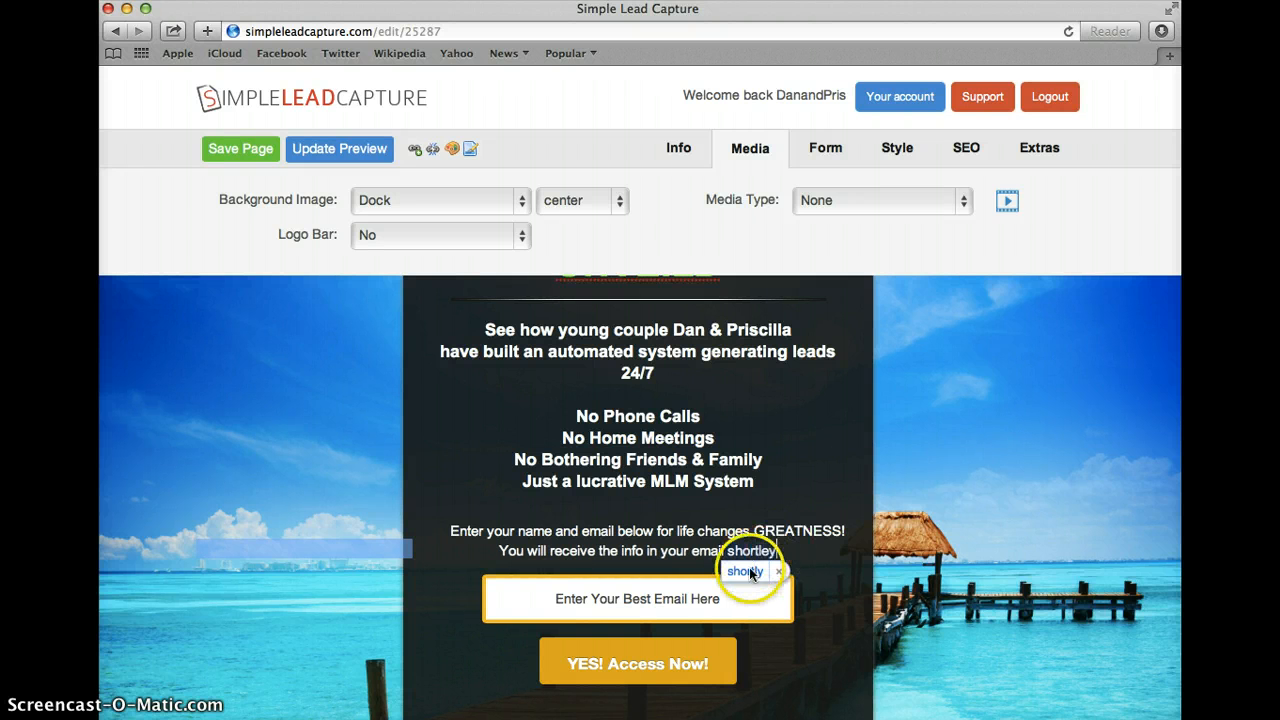
left_click(749, 567)
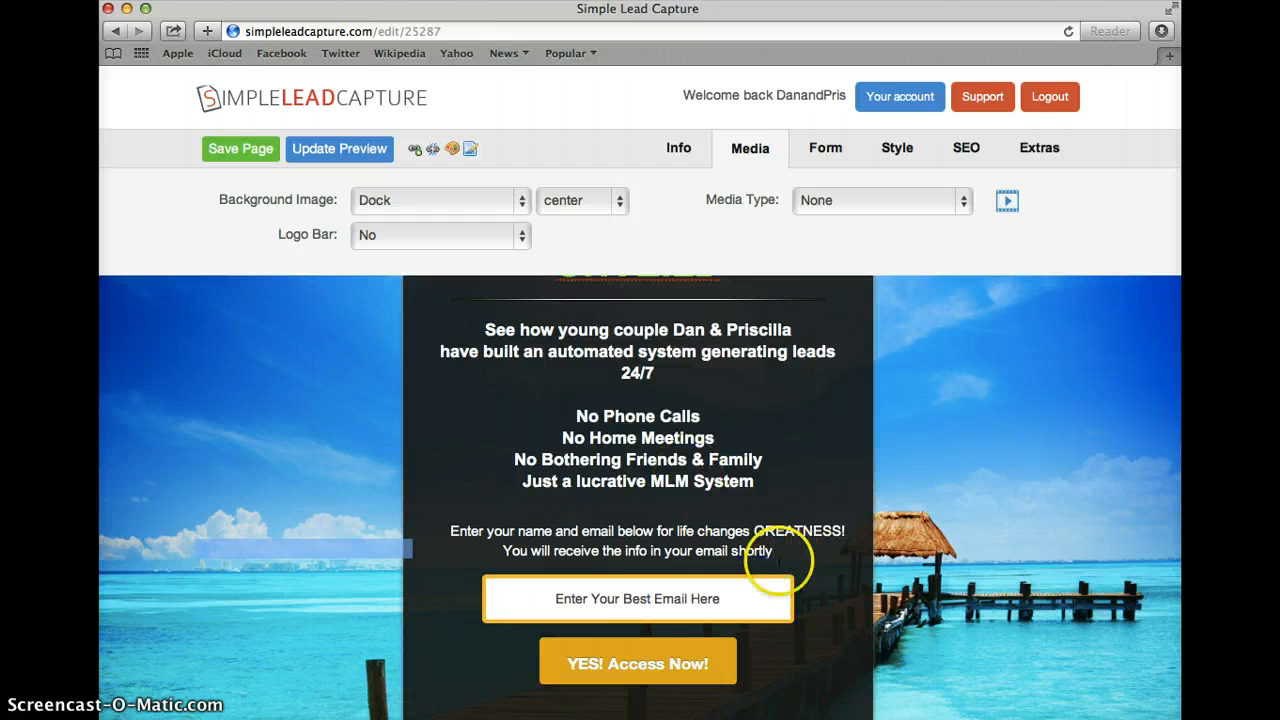
type(".")
Change the text color of the headline word "UNVEILD" to yellow.
scroll(701, 501, "up", 3)
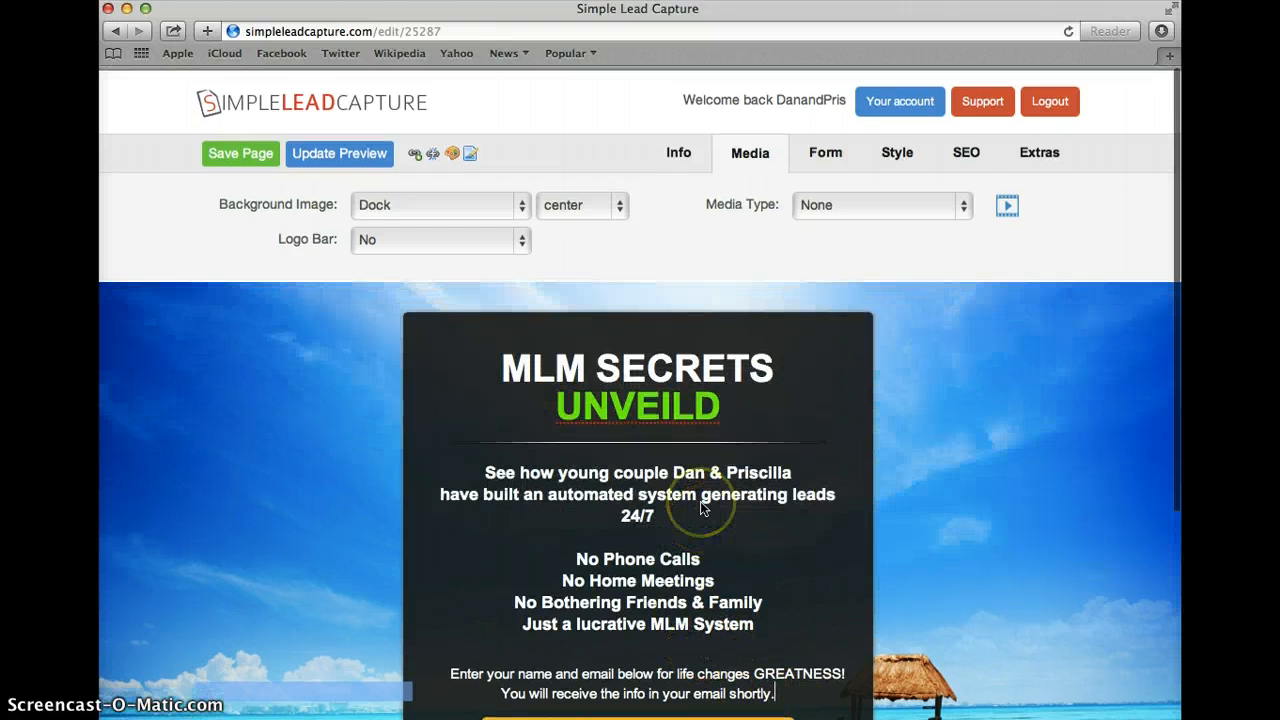
scroll(701, 501, "down", 7)
scroll(701, 501, "up", 4)
scroll(700, 505, "up", 2)
left_click_drag(724, 356, 555, 356)
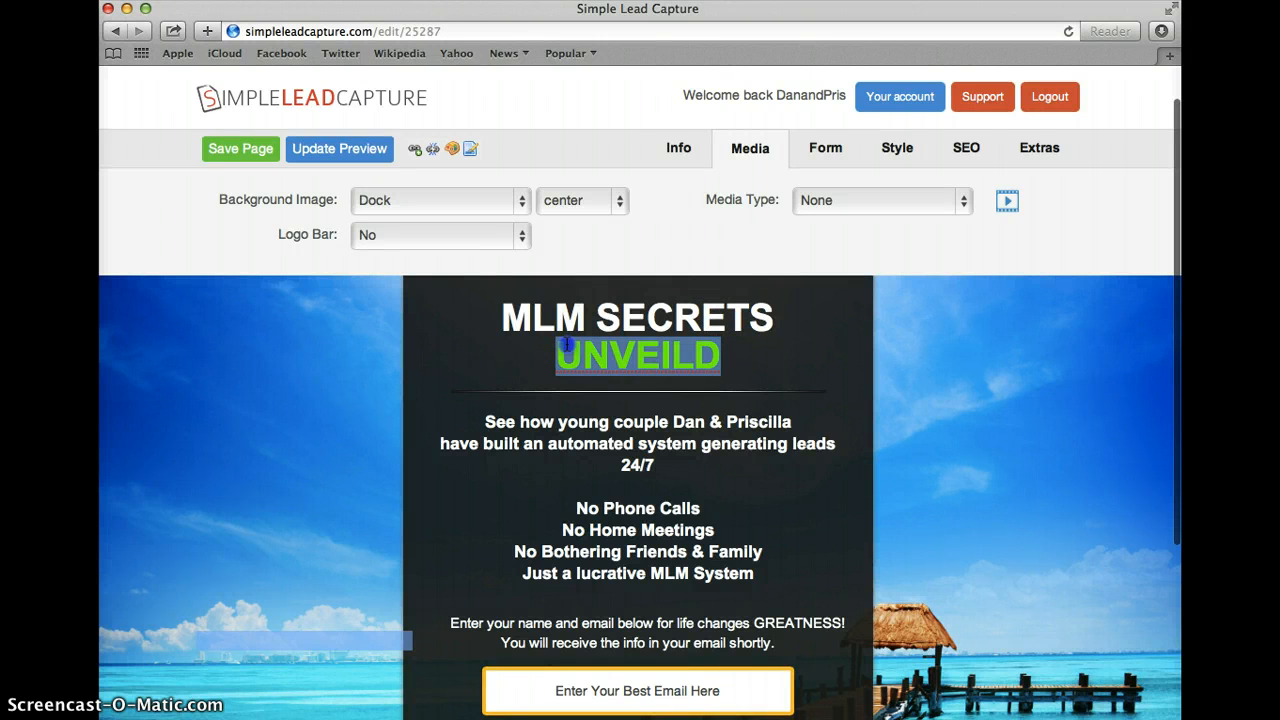
left_click(452, 148)
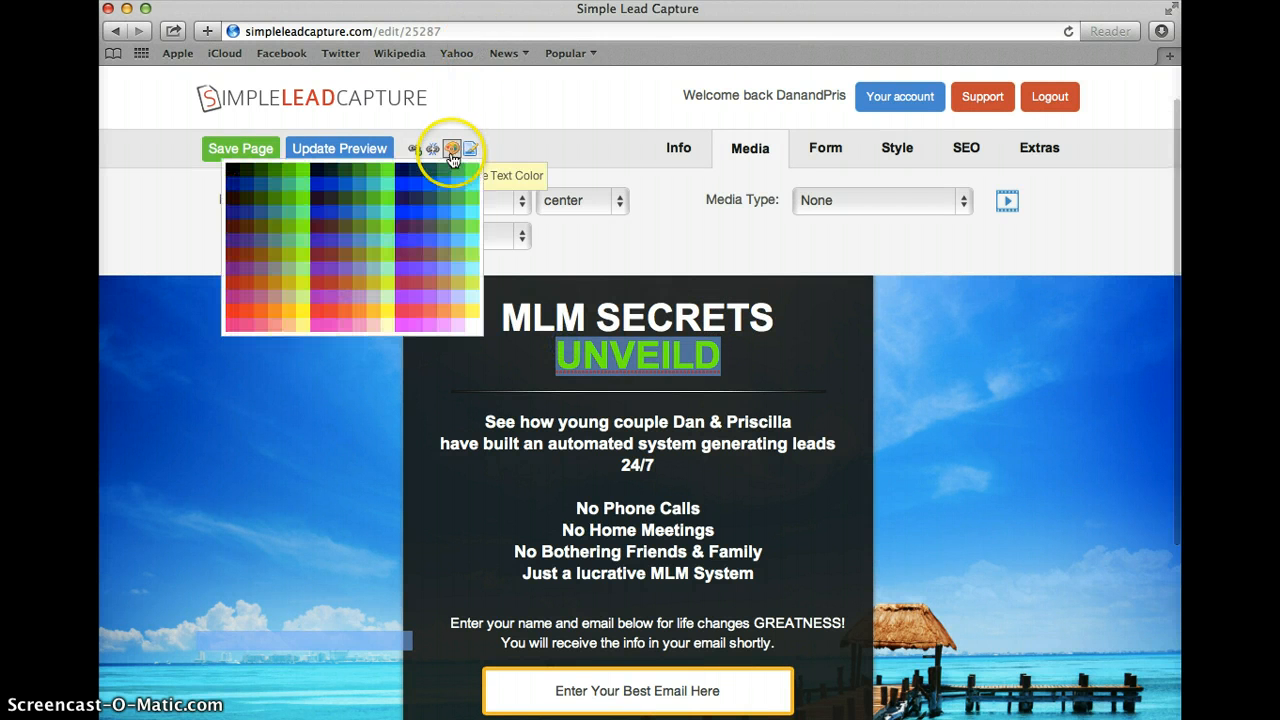
left_click(303, 314)
scroll(766, 571, "down", 5)
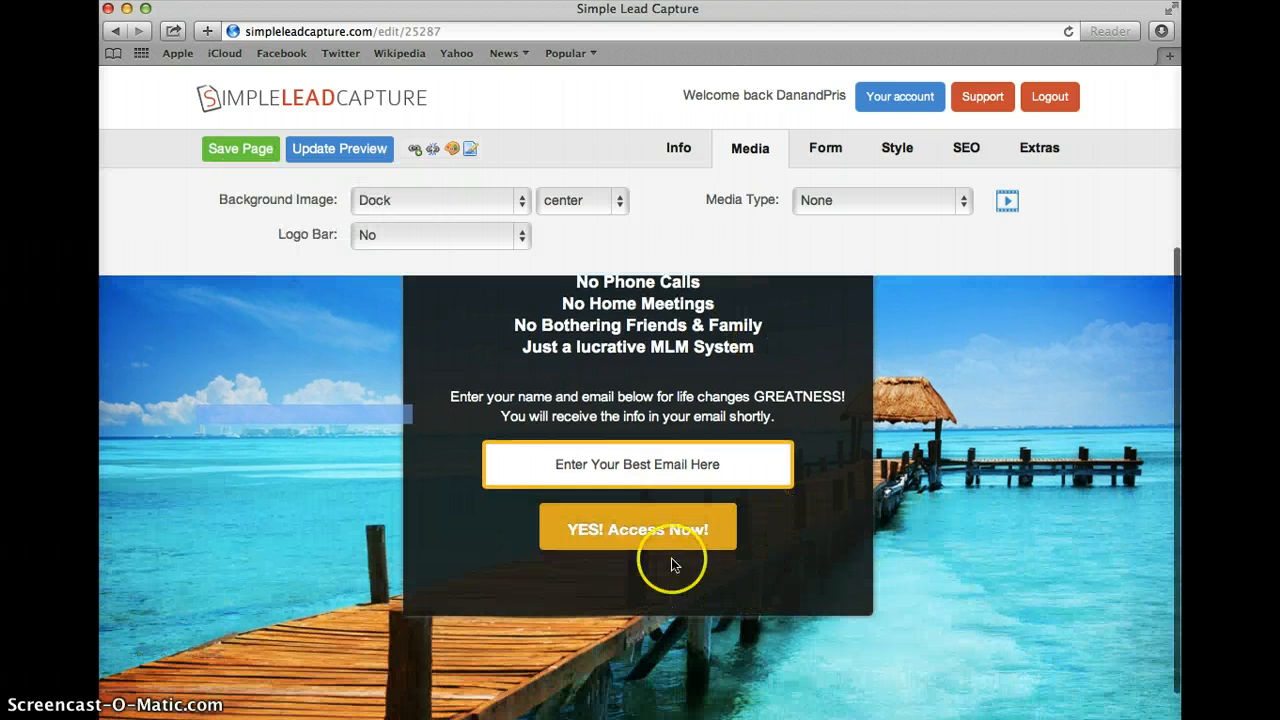
scroll(674, 560, "up", 5)
scroll(720, 509, "down", 4)
scroll(695, 525, "up", 3)
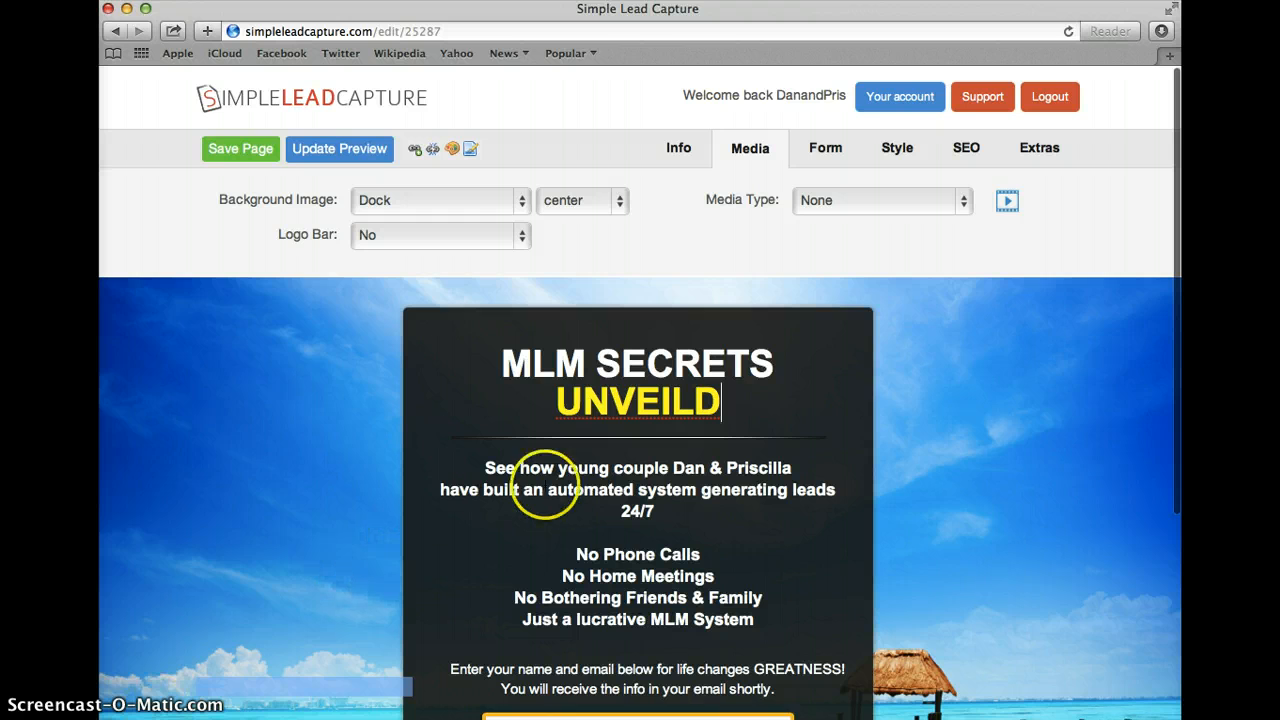
Change the text color of the word "lucrative" in the line "Just a lucrative MLM System" to light yellow.
scroll(607, 408, "down", 3)
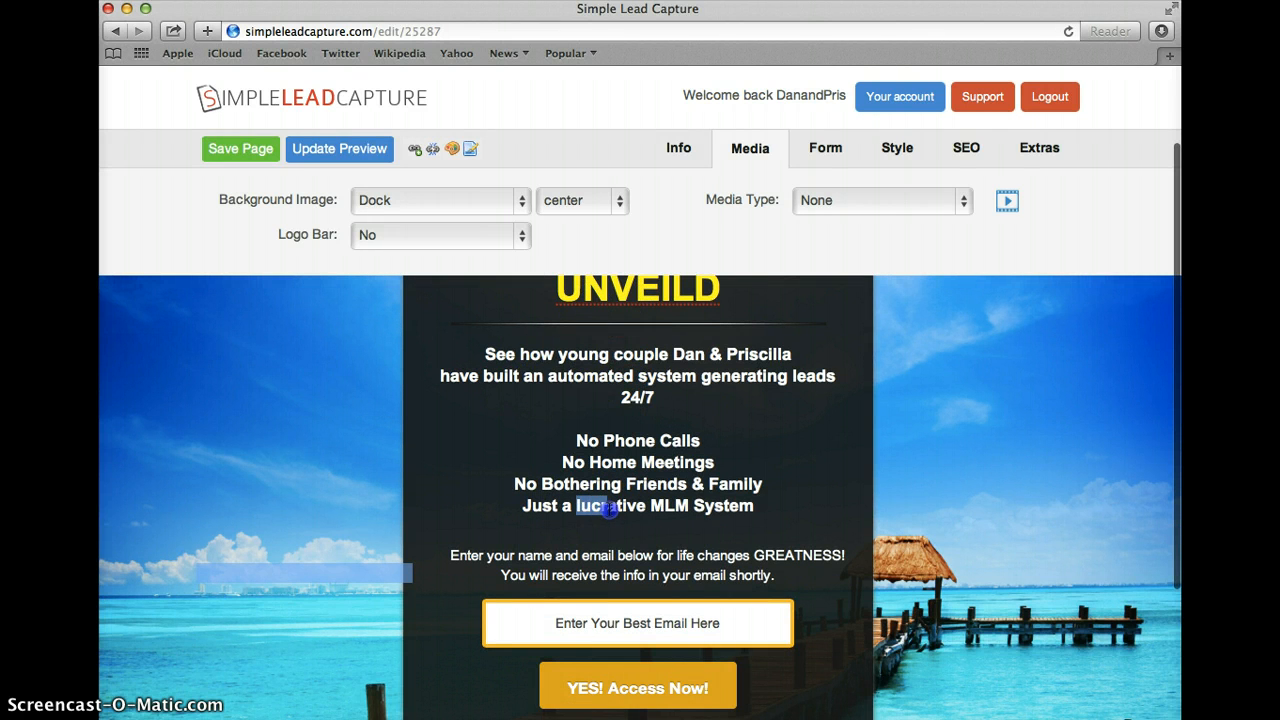
left_click_drag(641, 507, 646, 507)
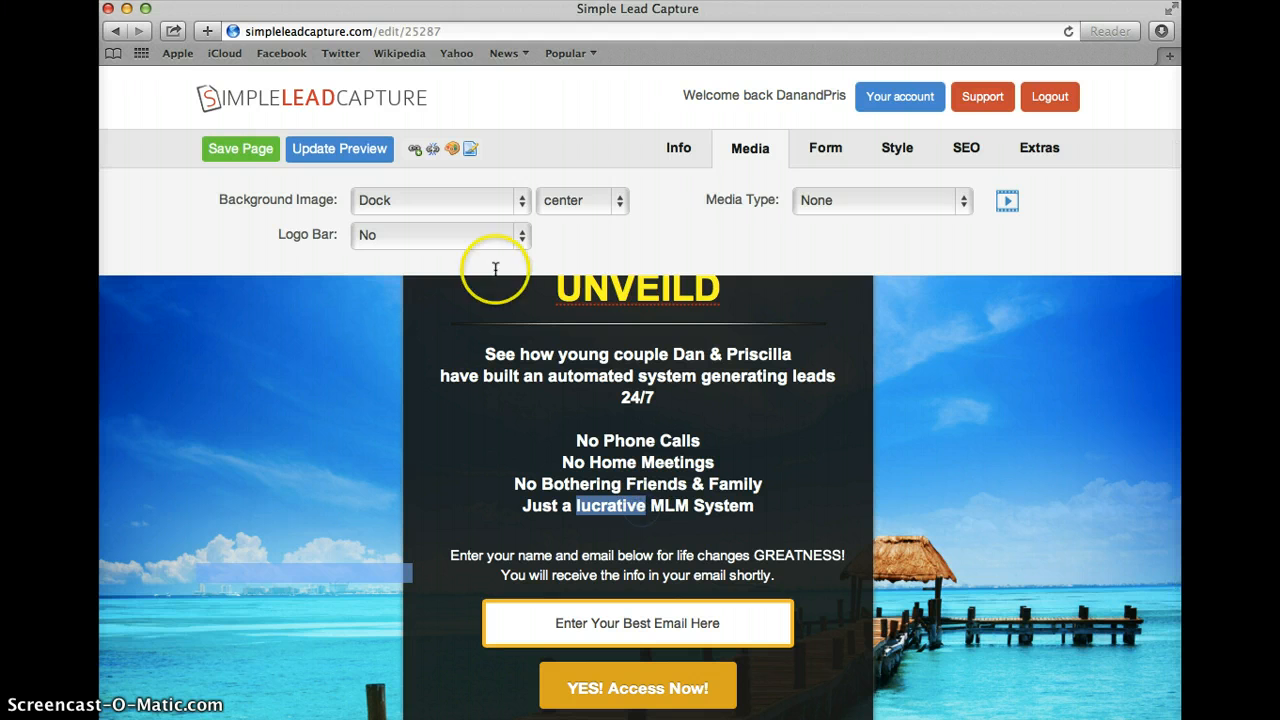
left_click(452, 148)
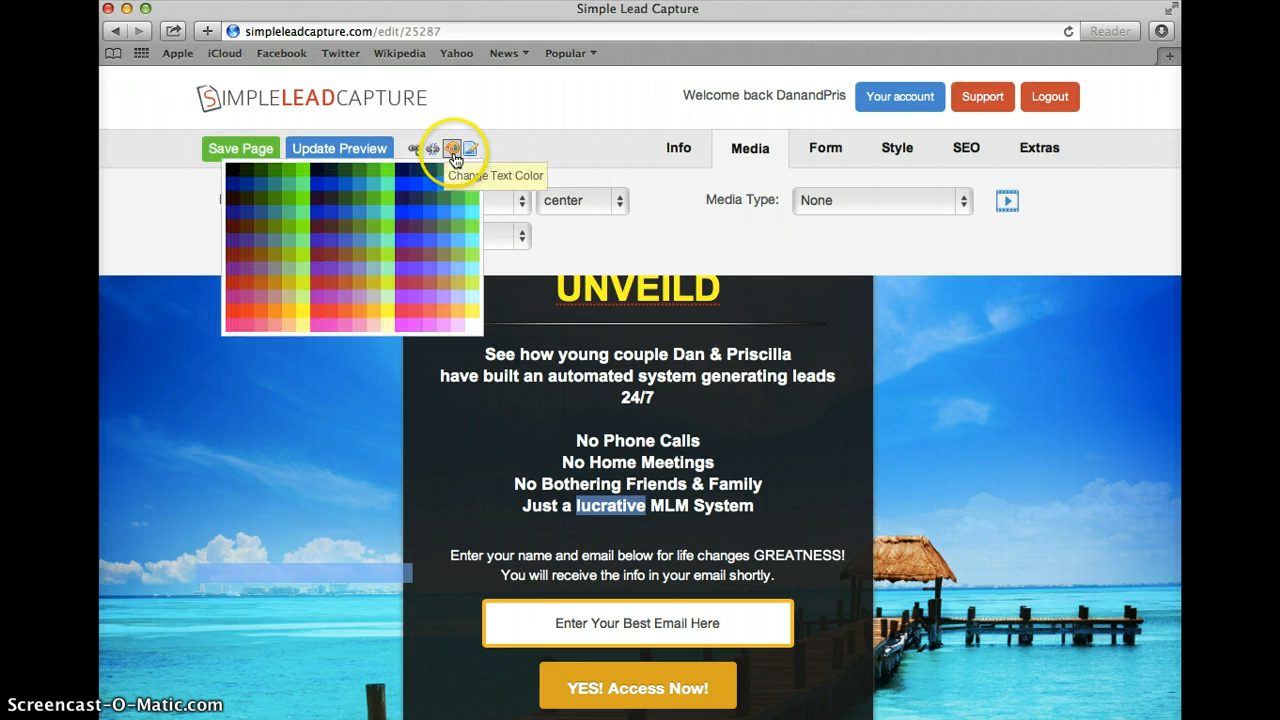
left_click(302, 316)
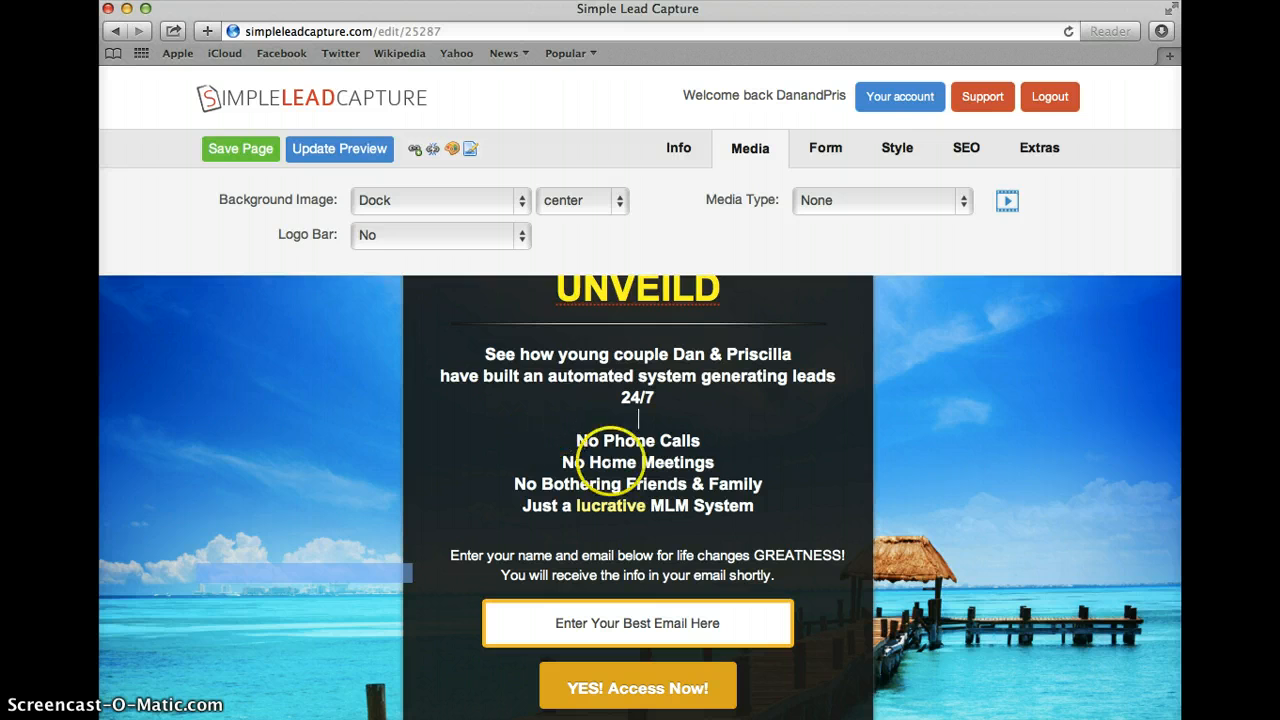
scroll(605, 460, "down", 4)
scroll(608, 457, "up", 5)
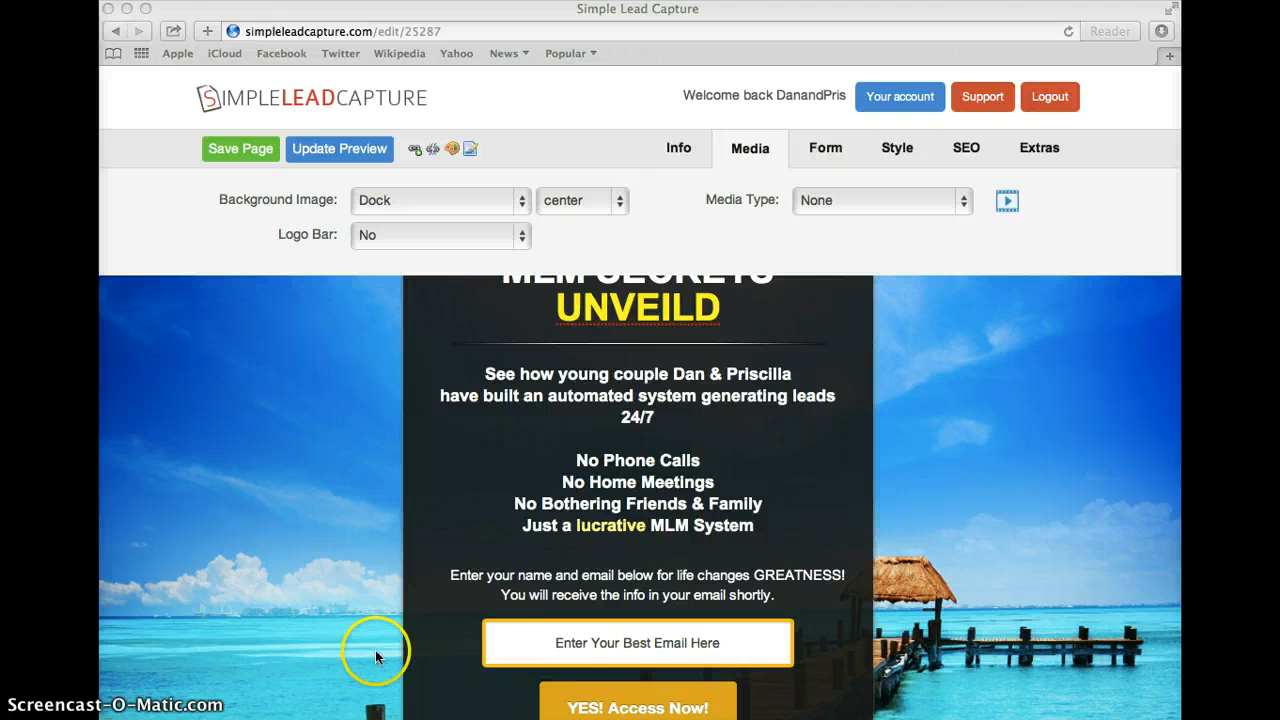
scroll(597, 627, "down", 4)
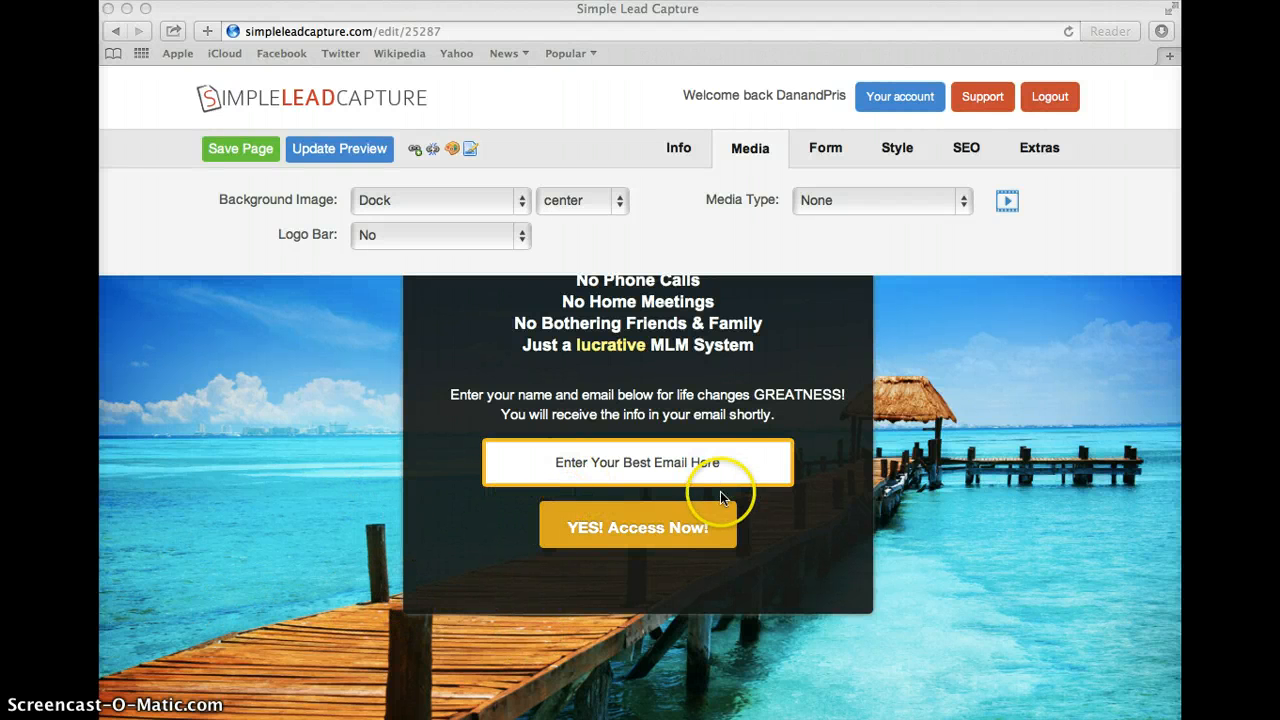
scroll(779, 482, "up", 1)
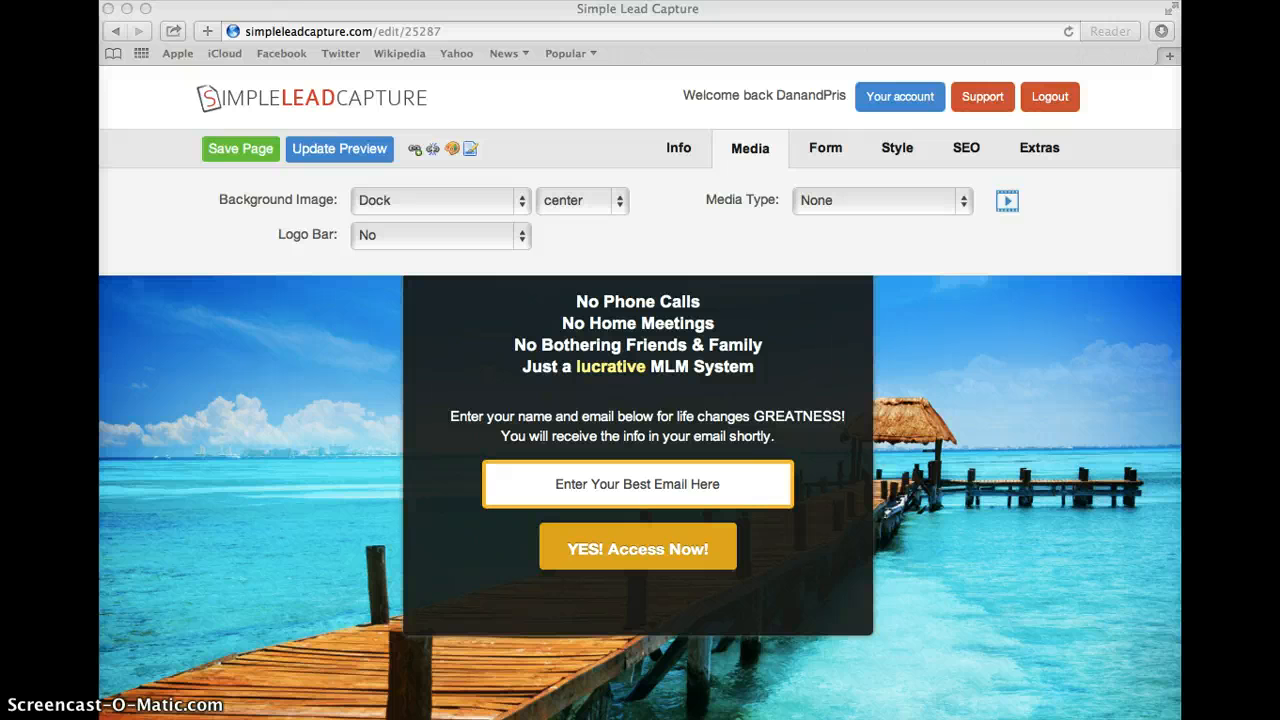
Switch to the AWeber Sign Up Form Generator and look over the design page's fields, templates and form preview.
left_click_drag(100, 590, 953, 14)
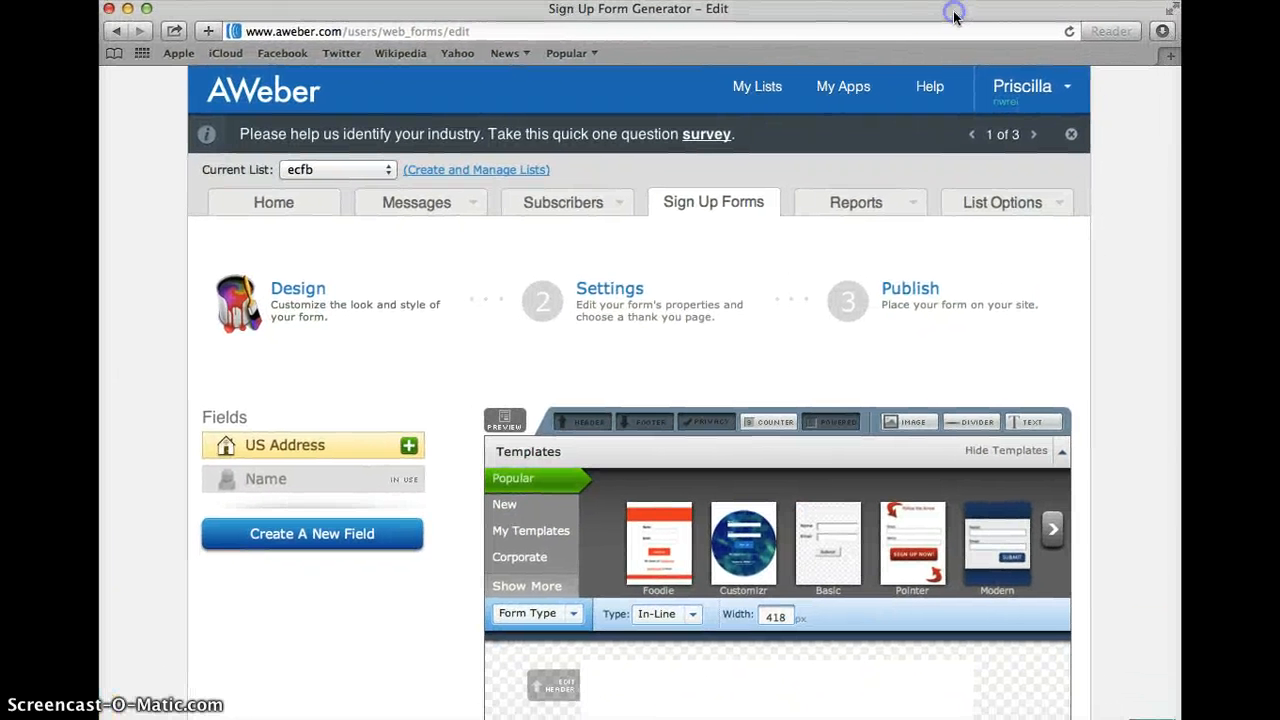
scroll(590, 345, "down", 3)
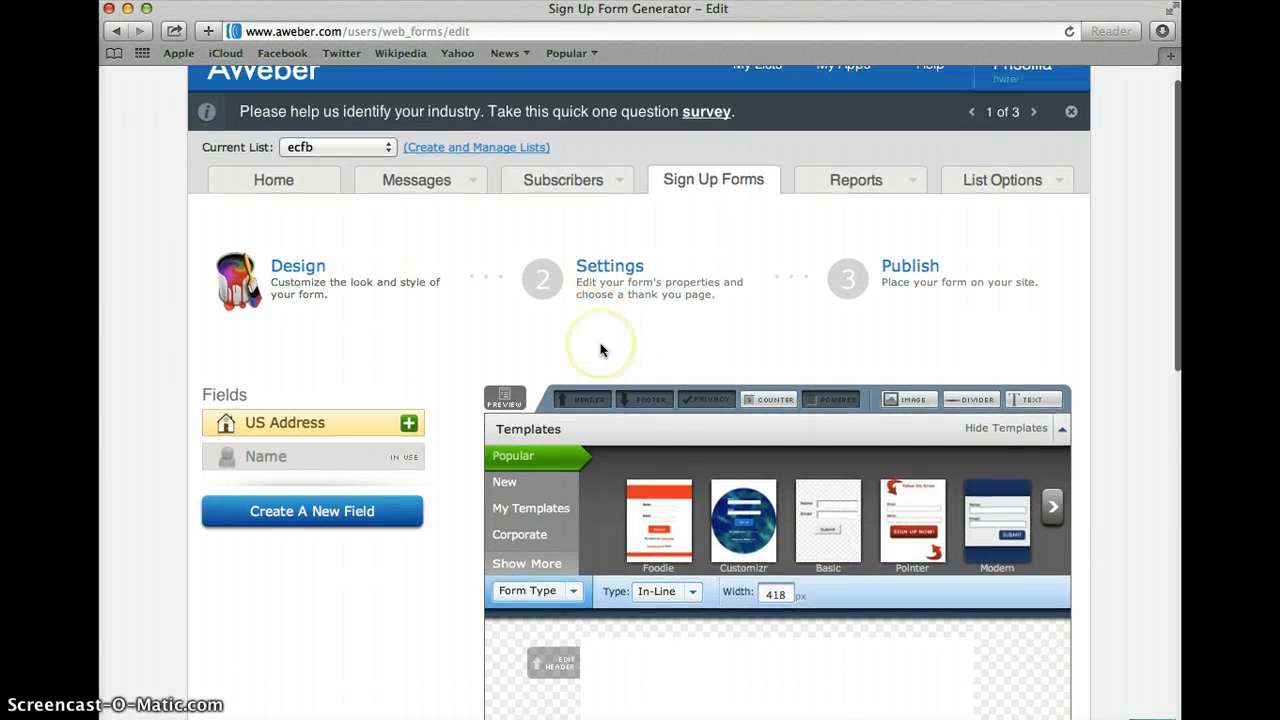
scroll(603, 389, "down", 5)
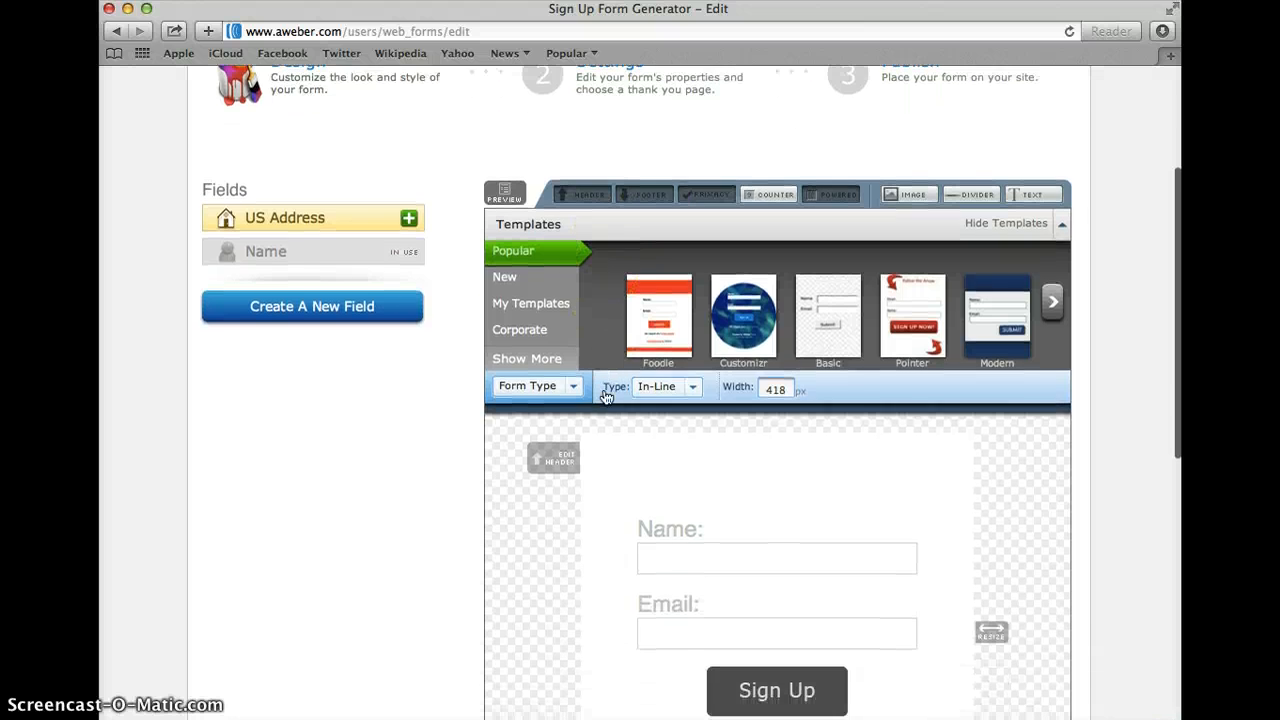
scroll(606, 394, "up", 3)
scroll(606, 398, "up", 1)
scroll(606, 398, "up", 3)
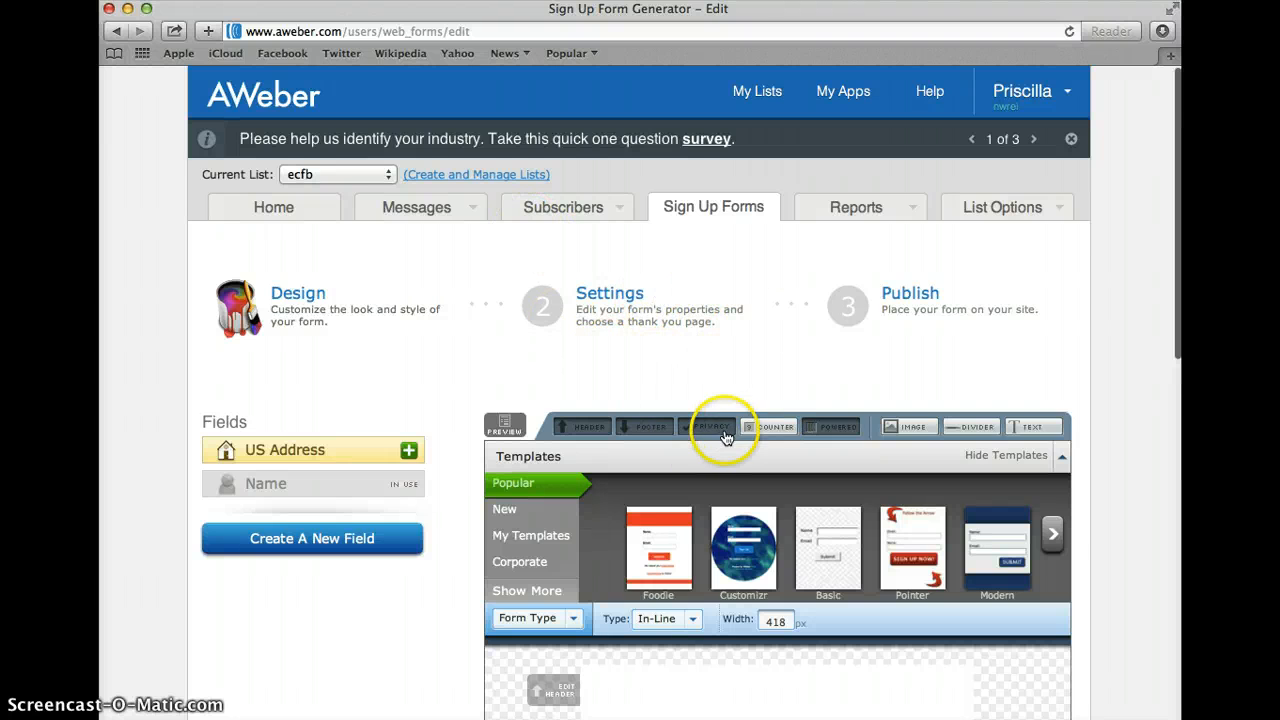
scroll(725, 428, "down", 3)
scroll(698, 440, "up", 2)
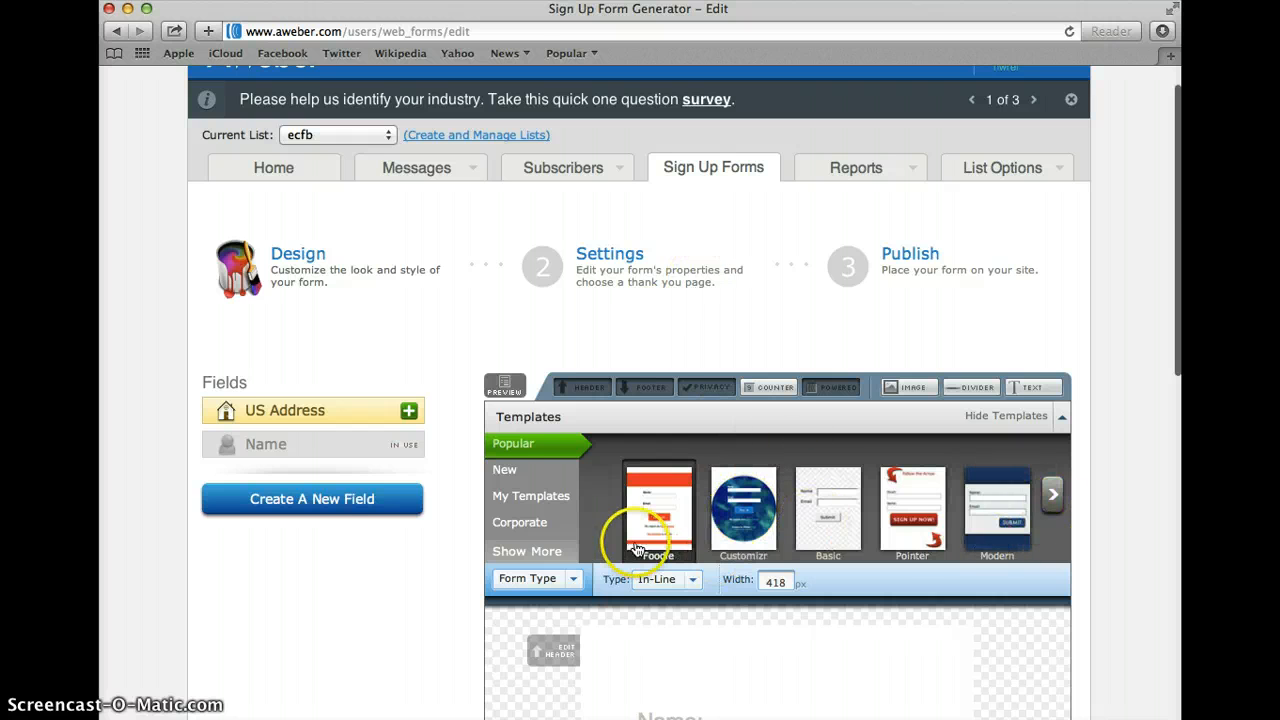
scroll(620, 514, "down", 8)
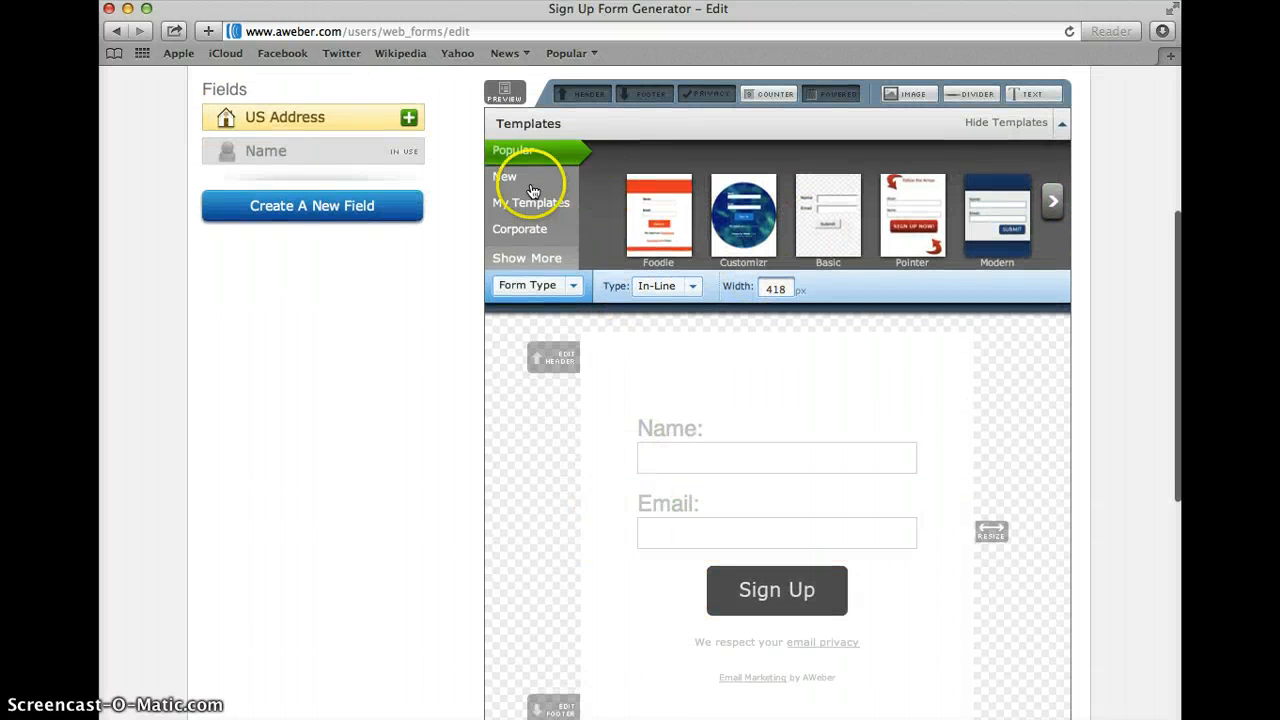
Load the Modern template in blue for the sign-up form.
left_click(1000, 215)
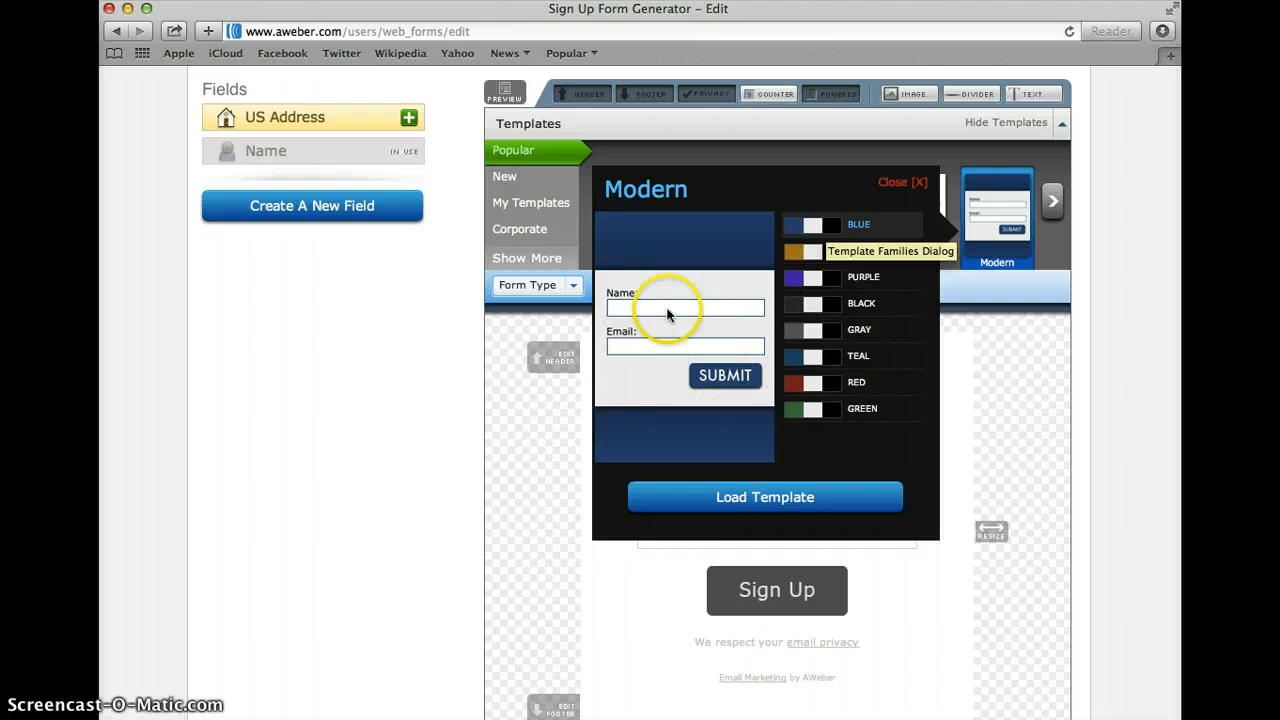
left_click(789, 505)
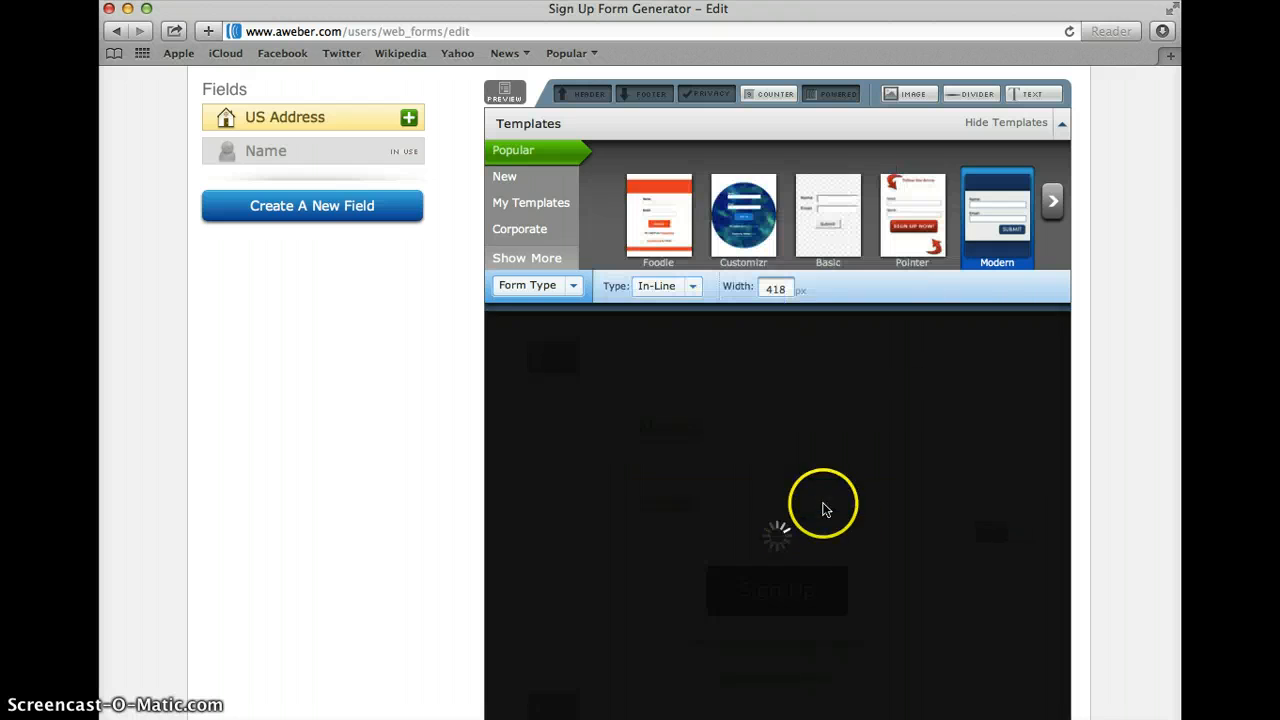
scroll(774, 530, "down", 1)
Remove the header, footer, email privacy line and "Email Marketing by AWeber" line from the form.
mouse_move(786, 314)
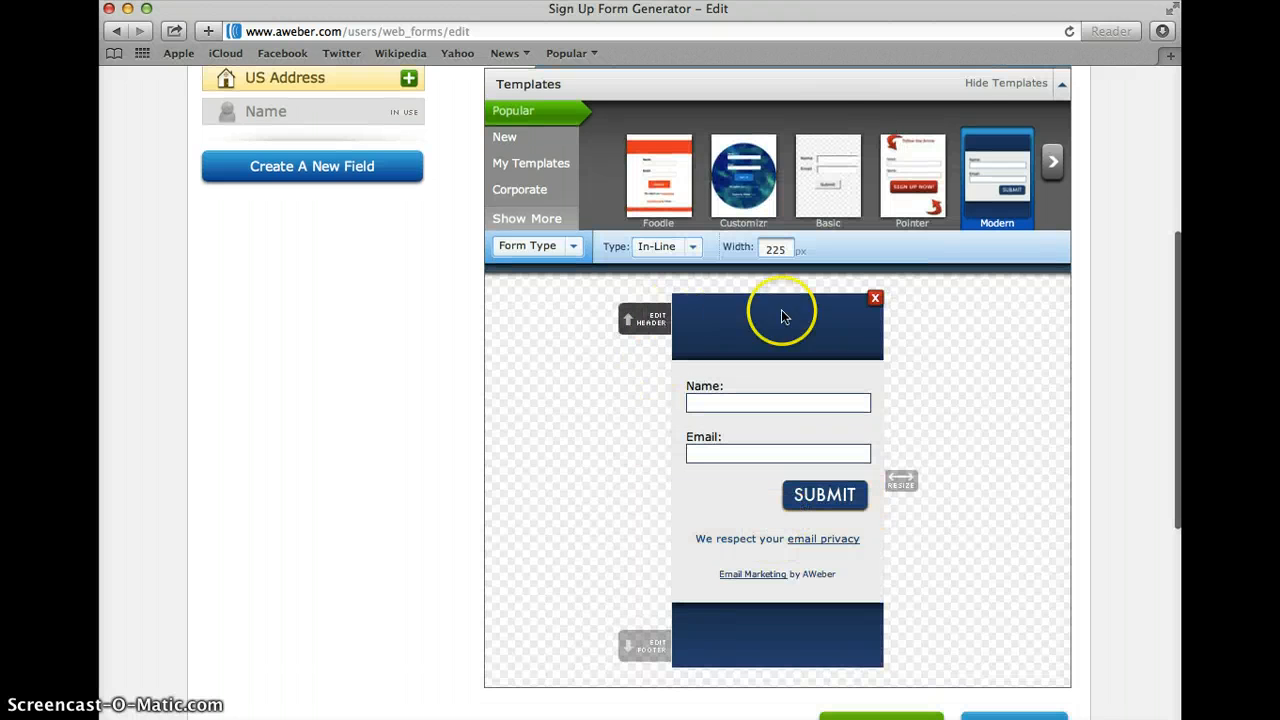
left_click(874, 302)
mouse_move(874, 590)
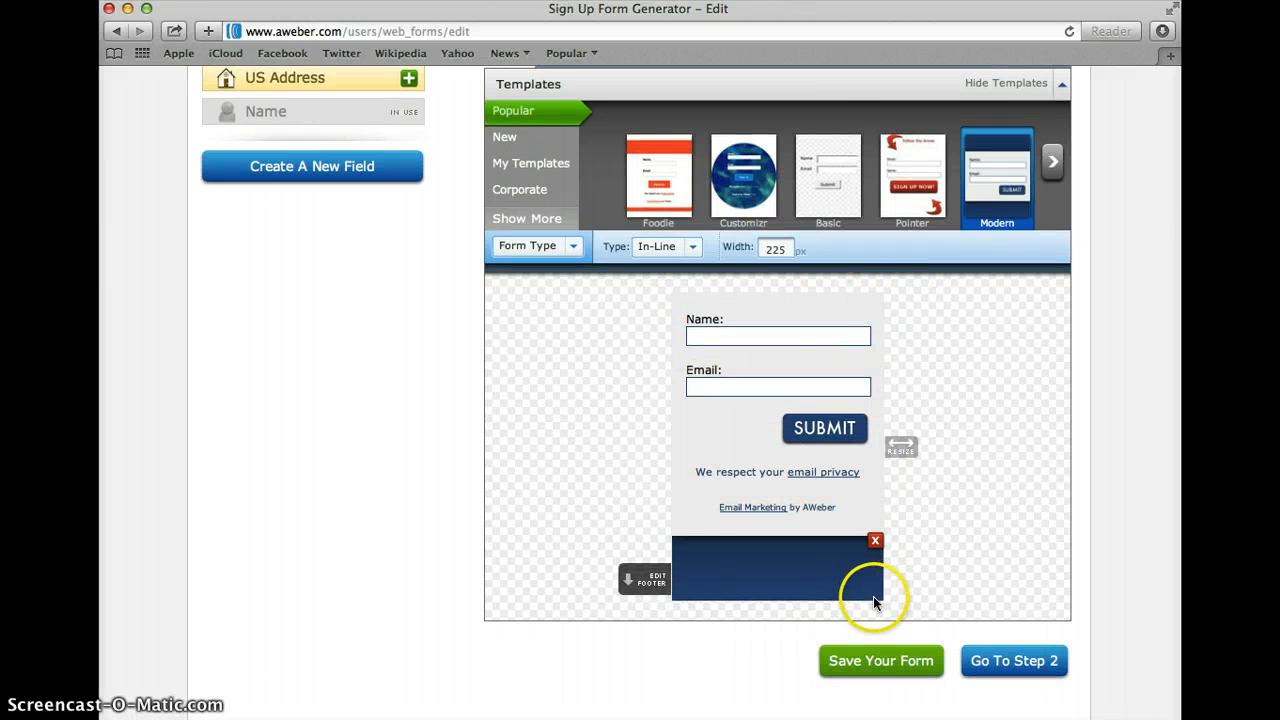
left_click(875, 545)
mouse_move(837, 477)
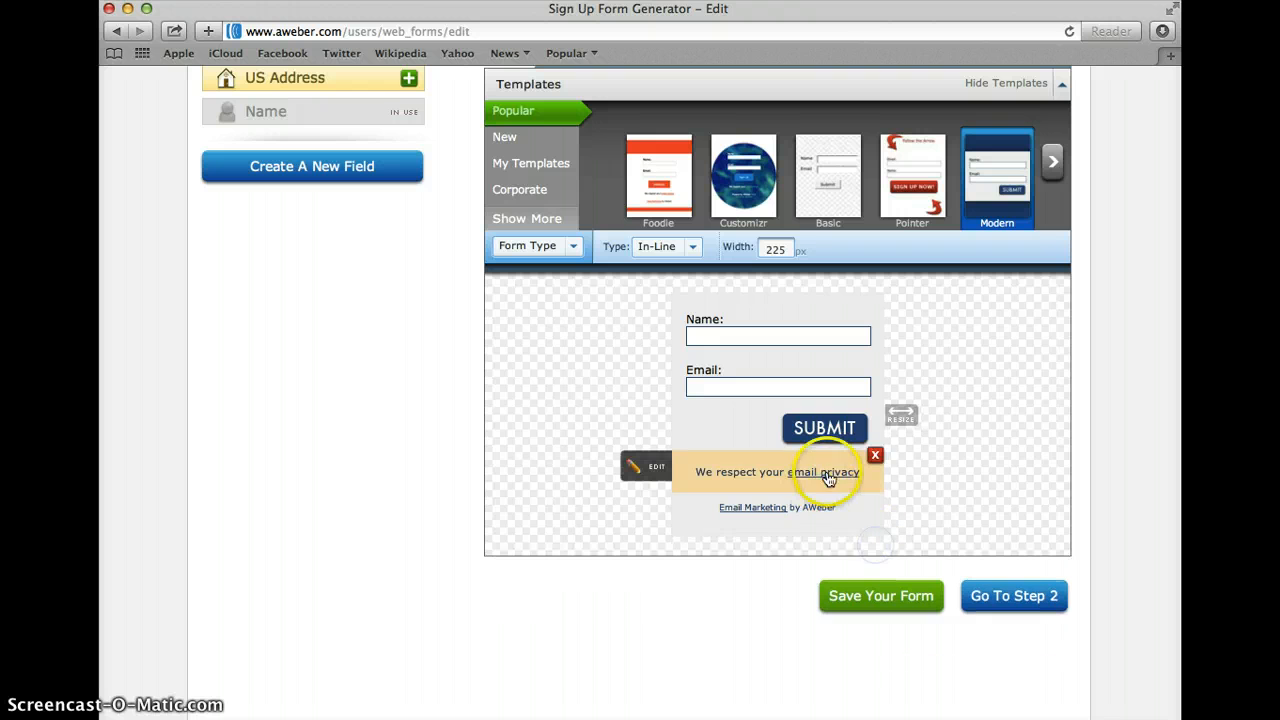
left_click(875, 457)
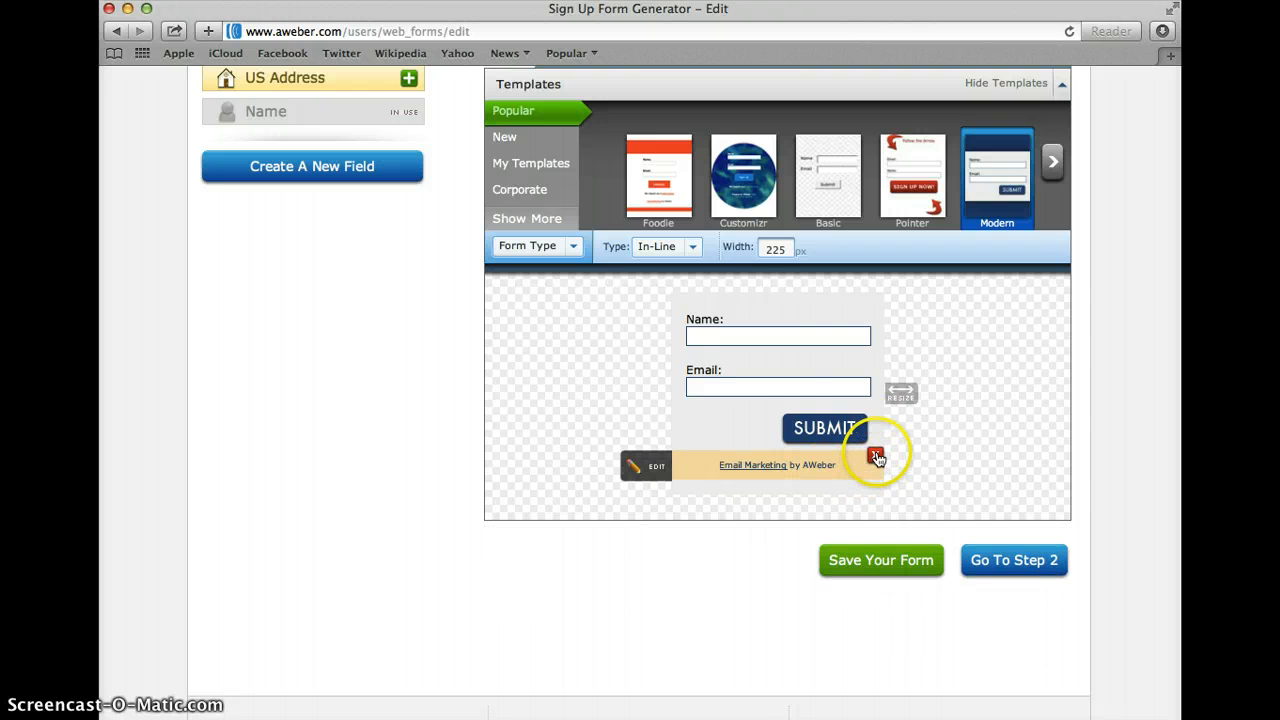
left_click(876, 457)
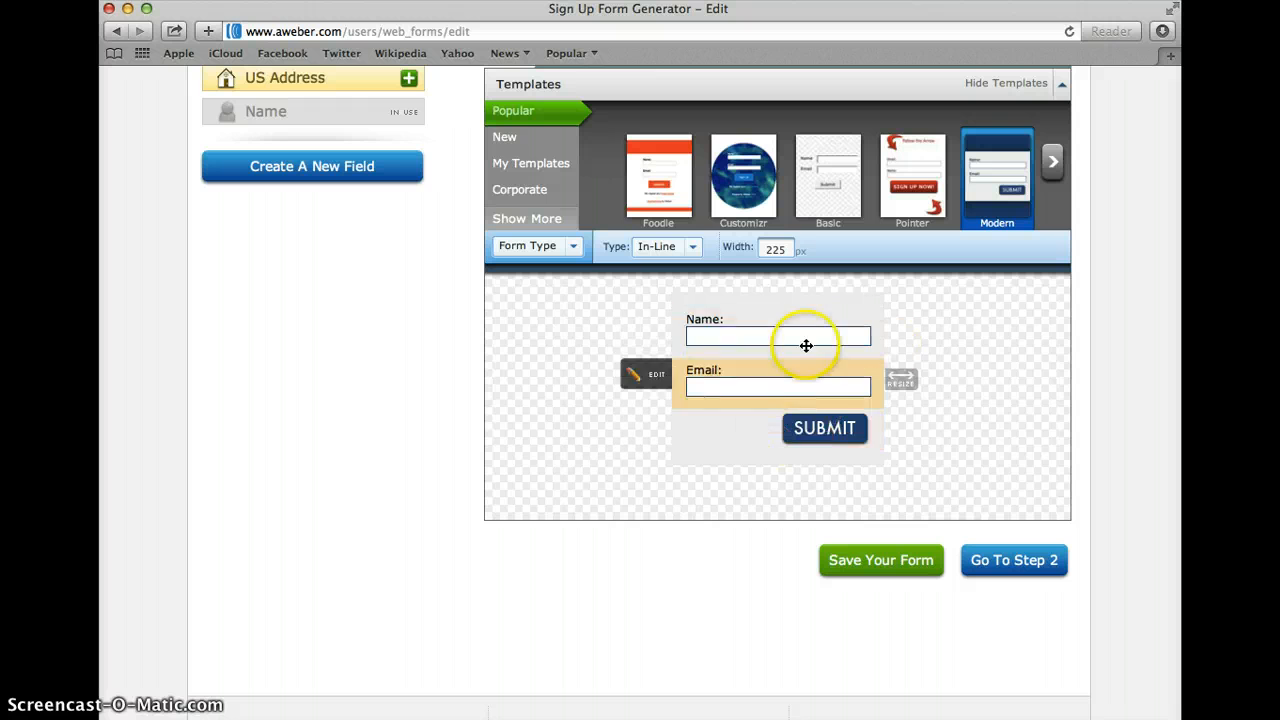
mouse_move(761, 321)
mouse_move(828, 413)
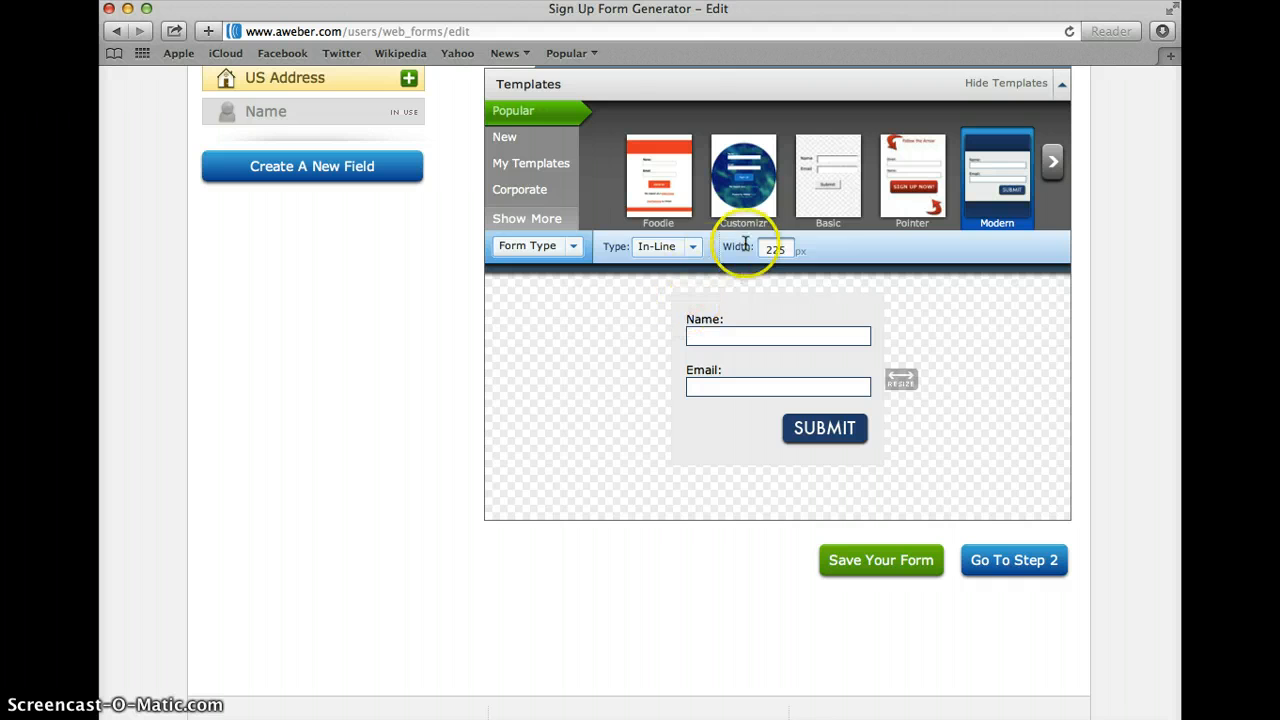
left_click(576, 248)
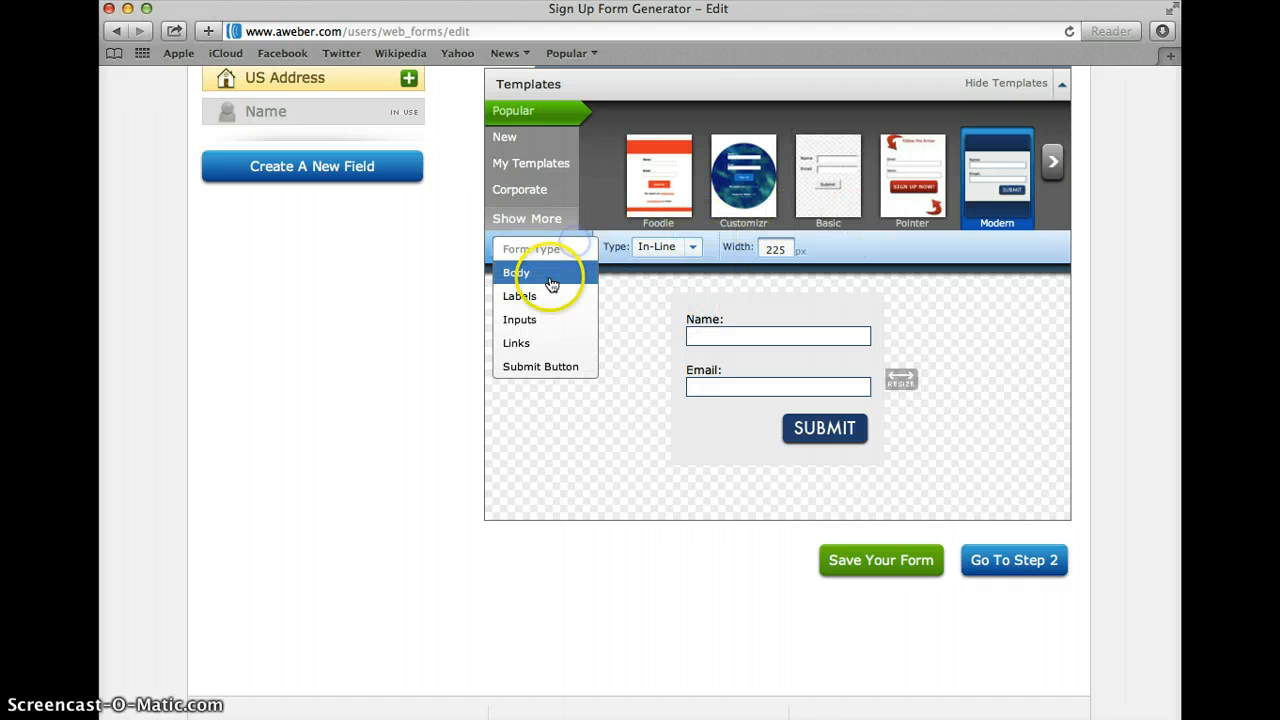
left_click(644, 446)
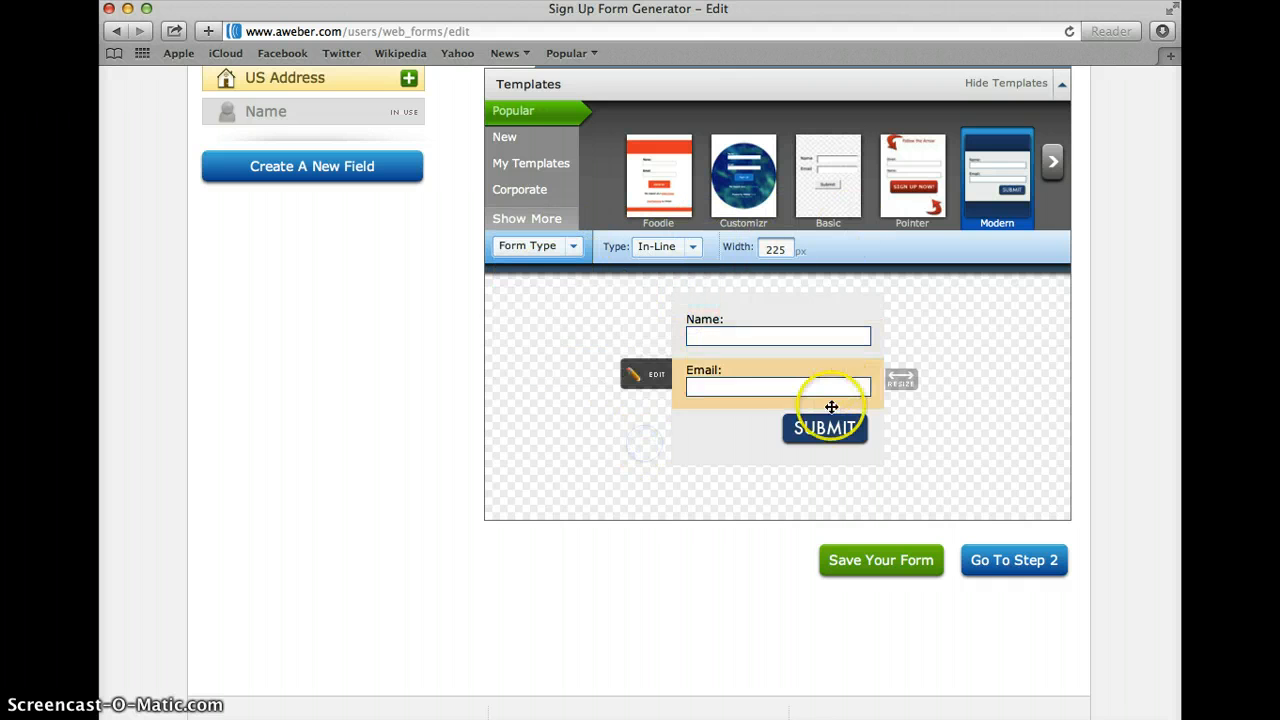
left_click(704, 458)
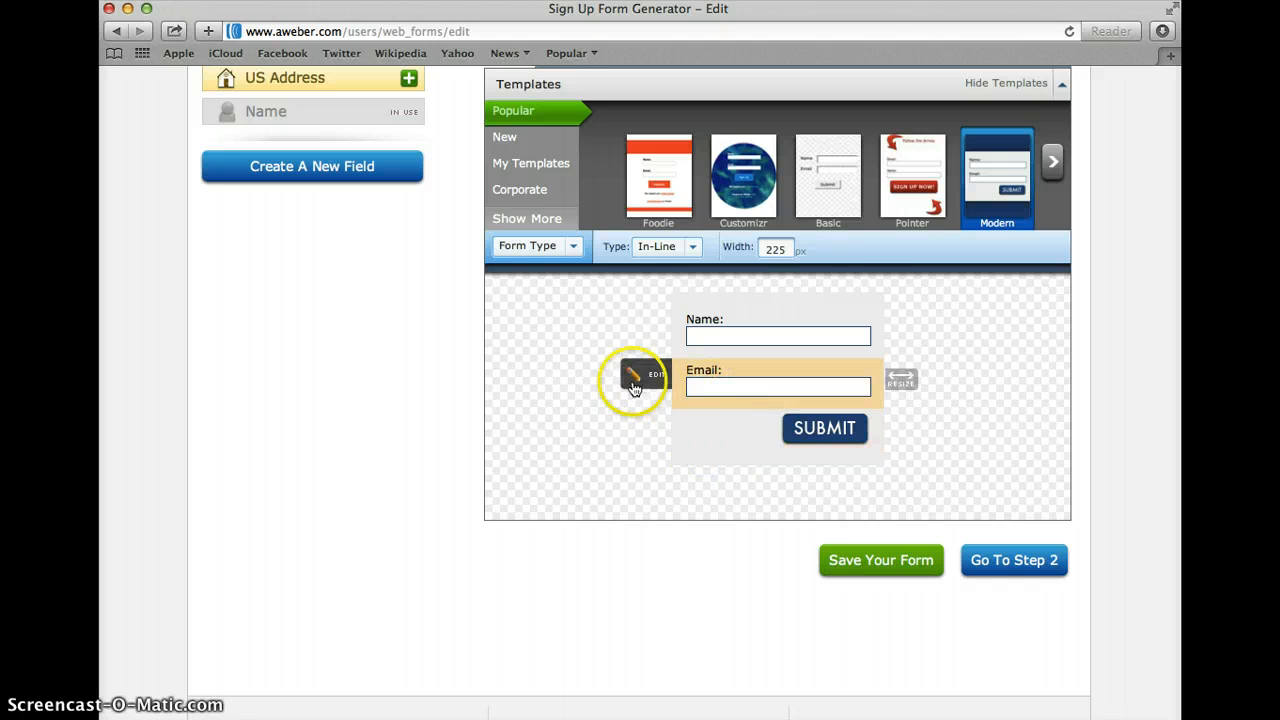
Set the form body's border color to no color.
left_click(645, 373)
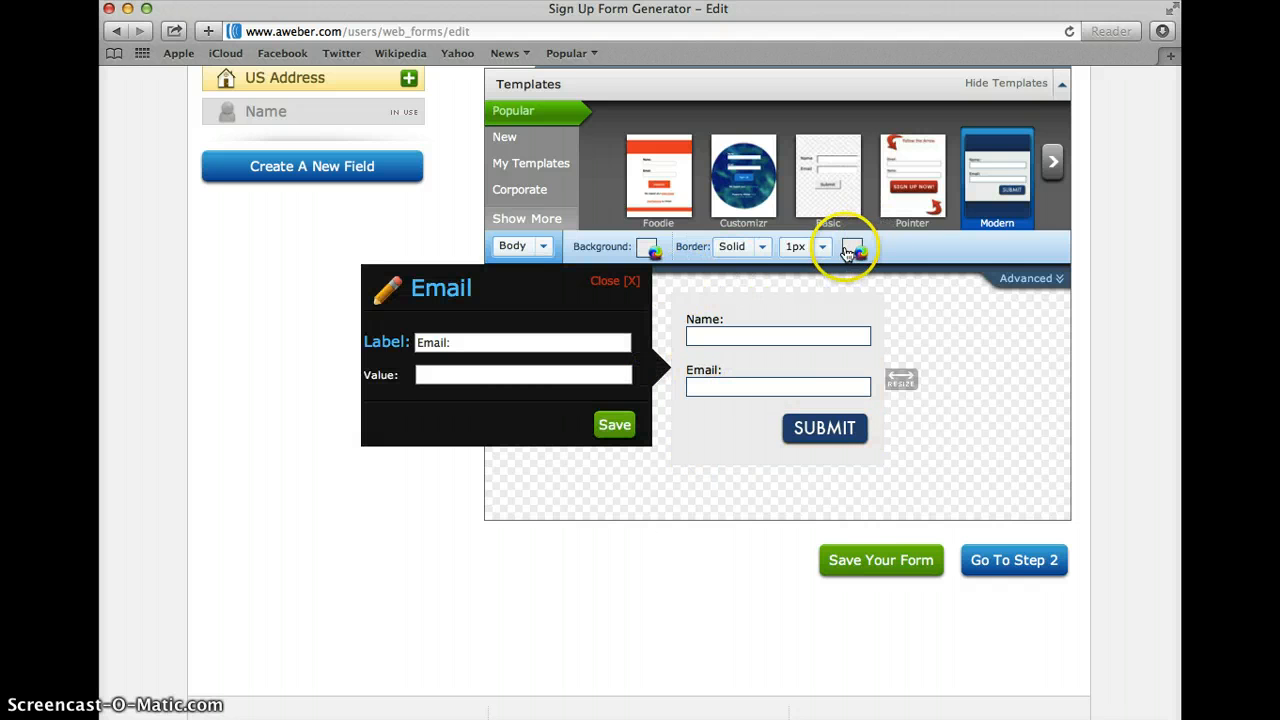
left_click(848, 251)
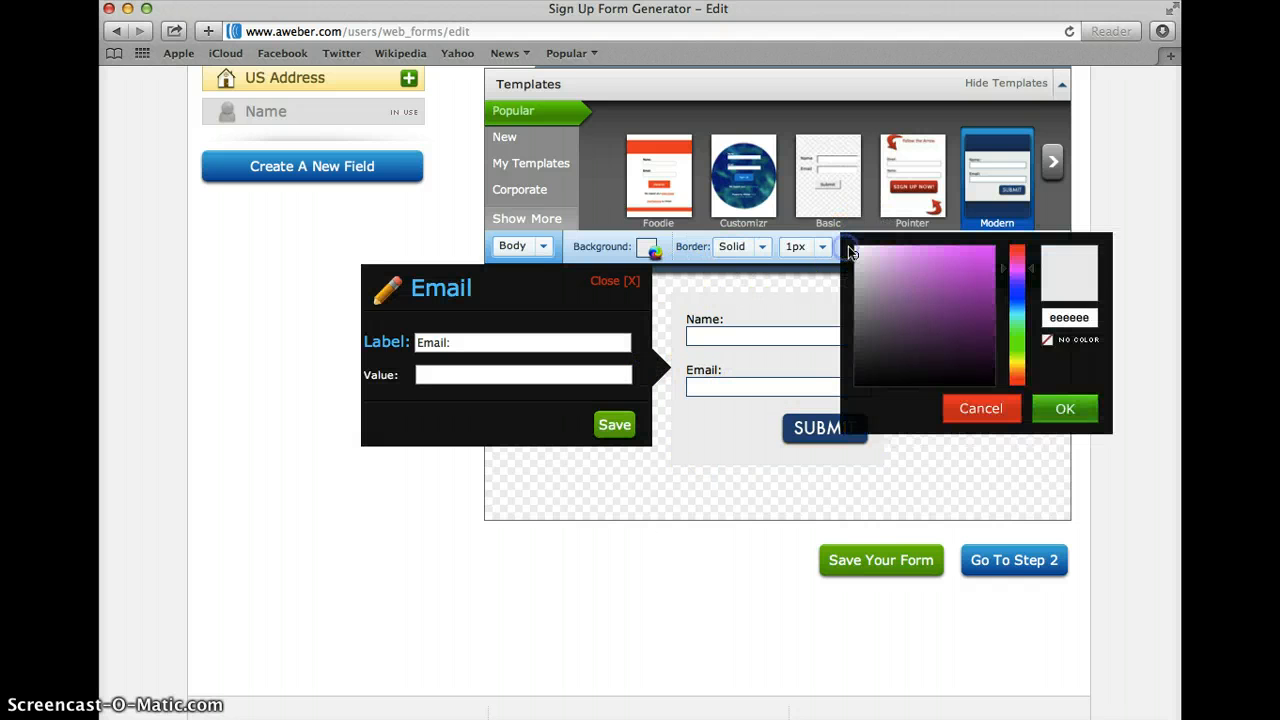
left_click(1048, 343)
Set the submit button's text color to no color and close the Form Button editor.
left_click(720, 431)
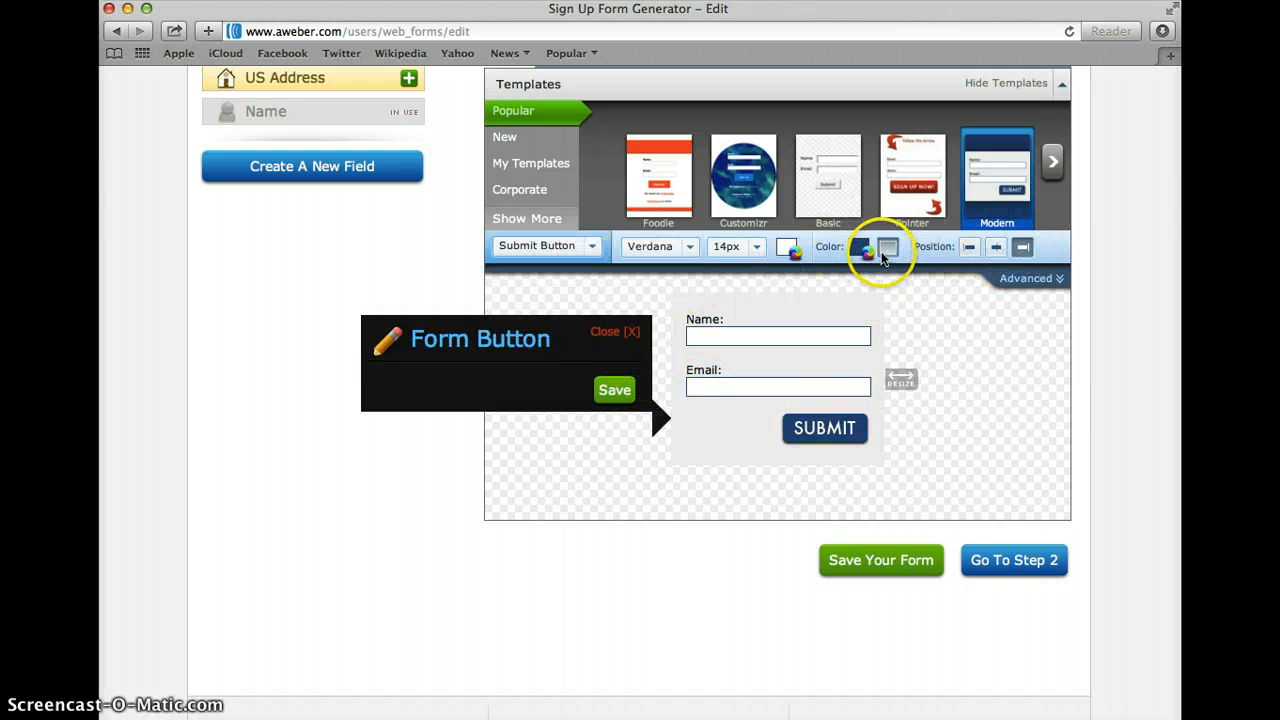
left_click(787, 250)
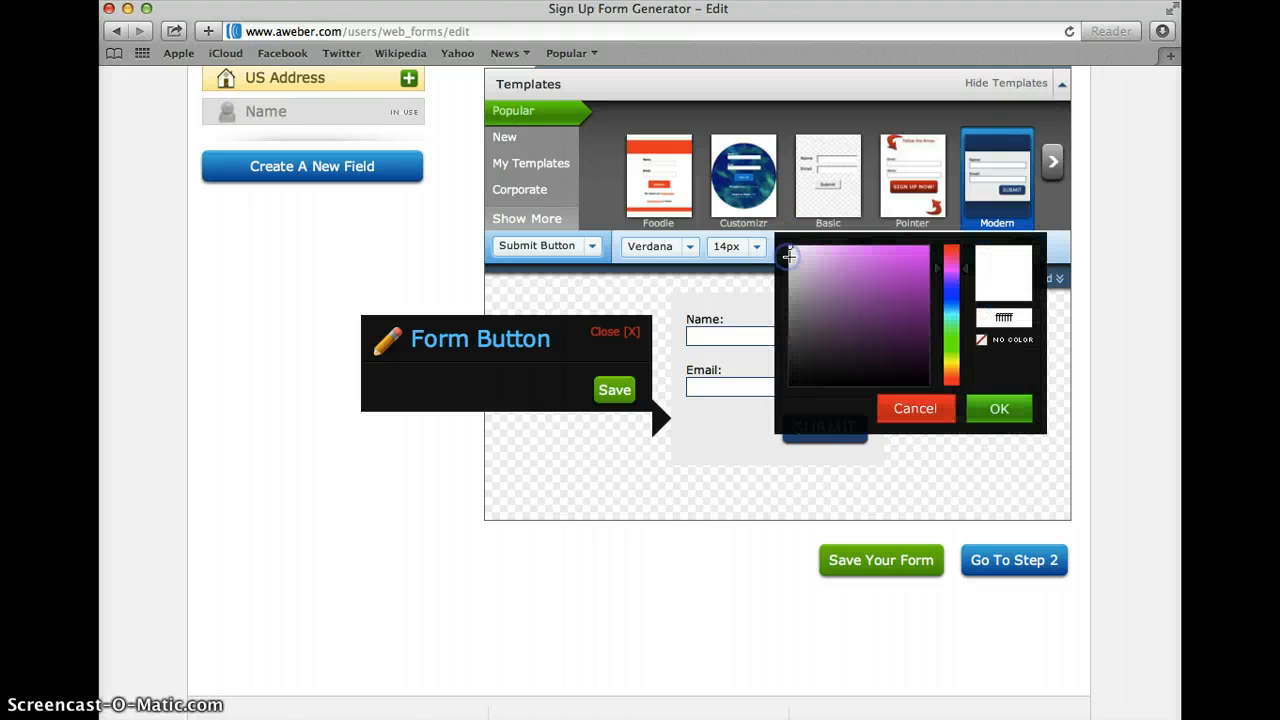
left_click(1004, 341)
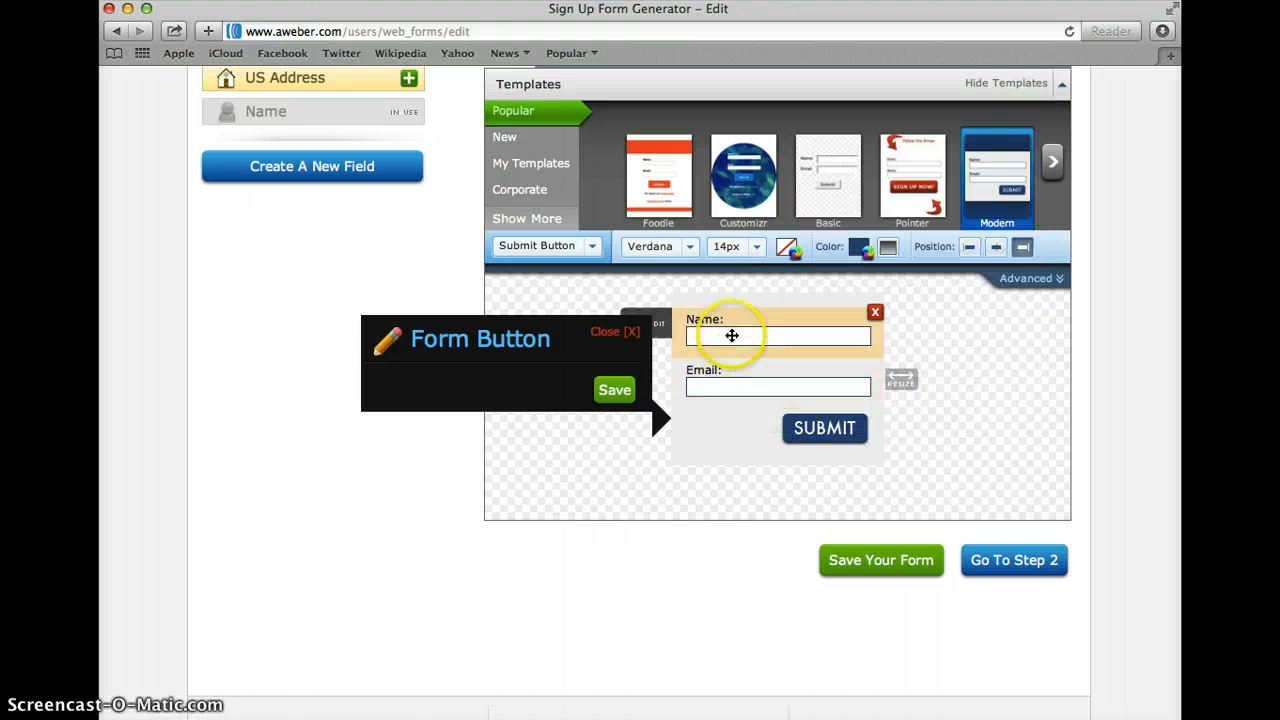
left_click(632, 334)
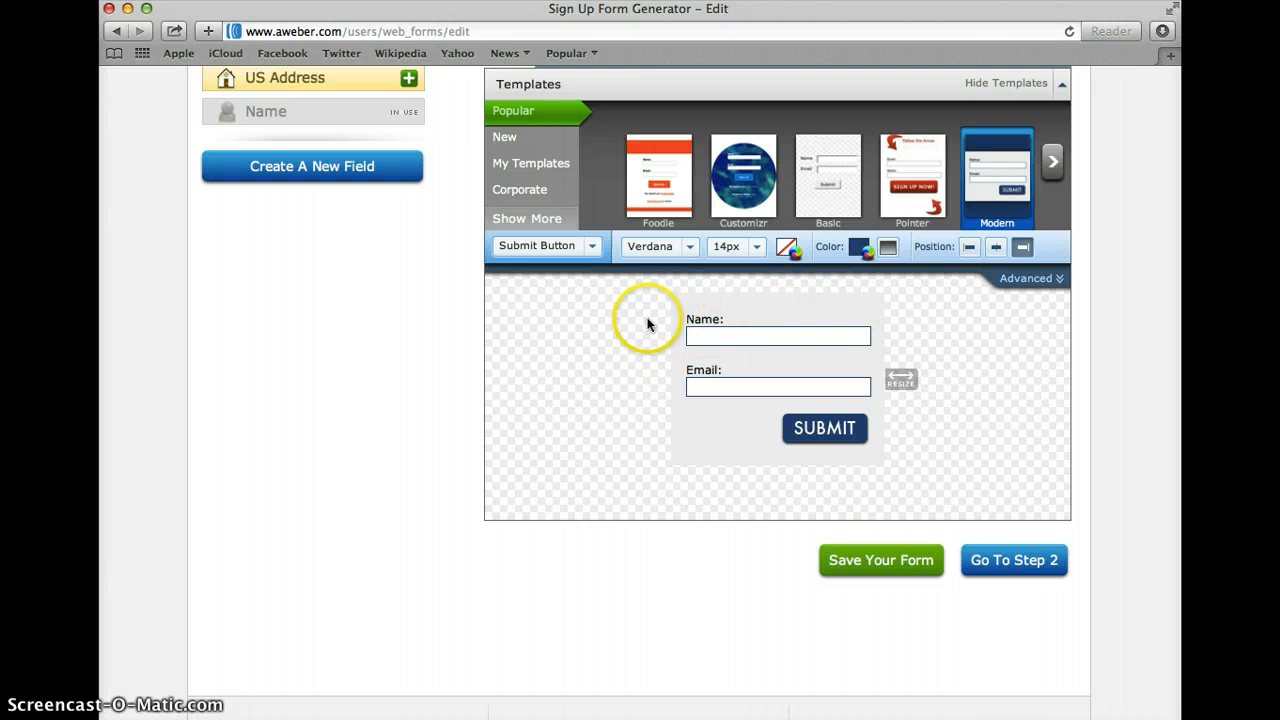
Set the form body's background to no color and close the Name field editor.
left_click(649, 322)
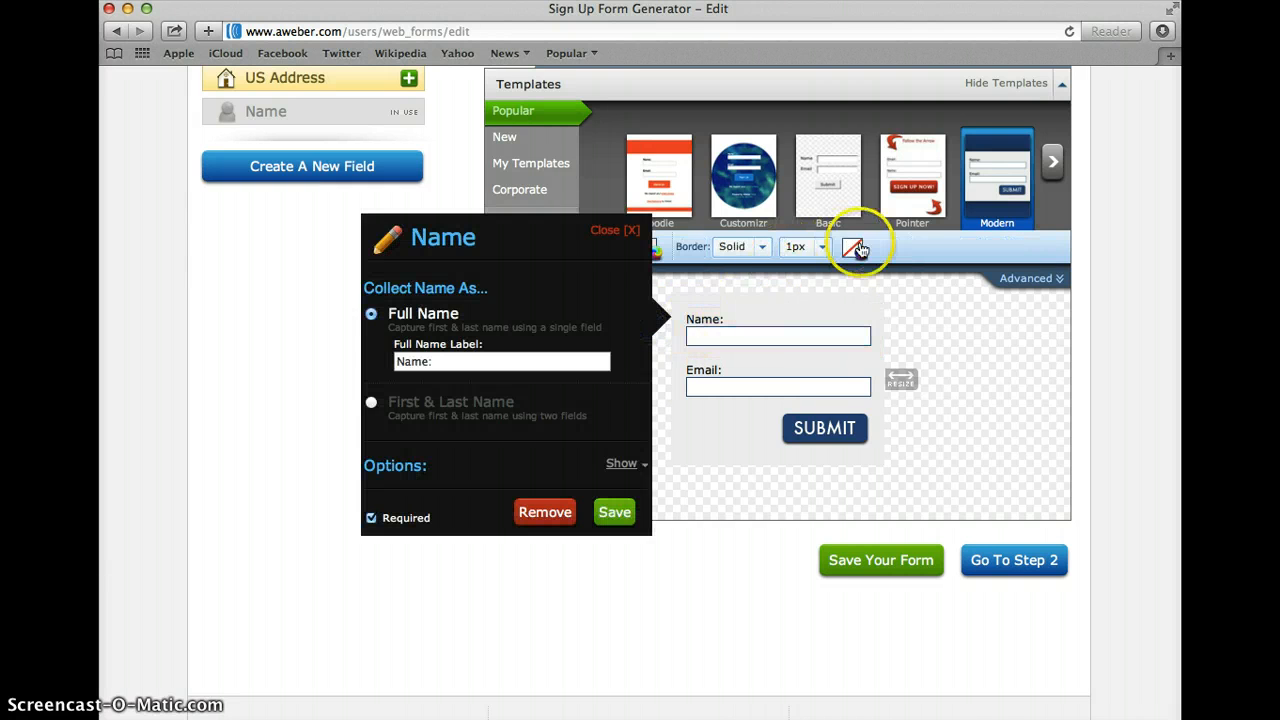
left_click(855, 248)
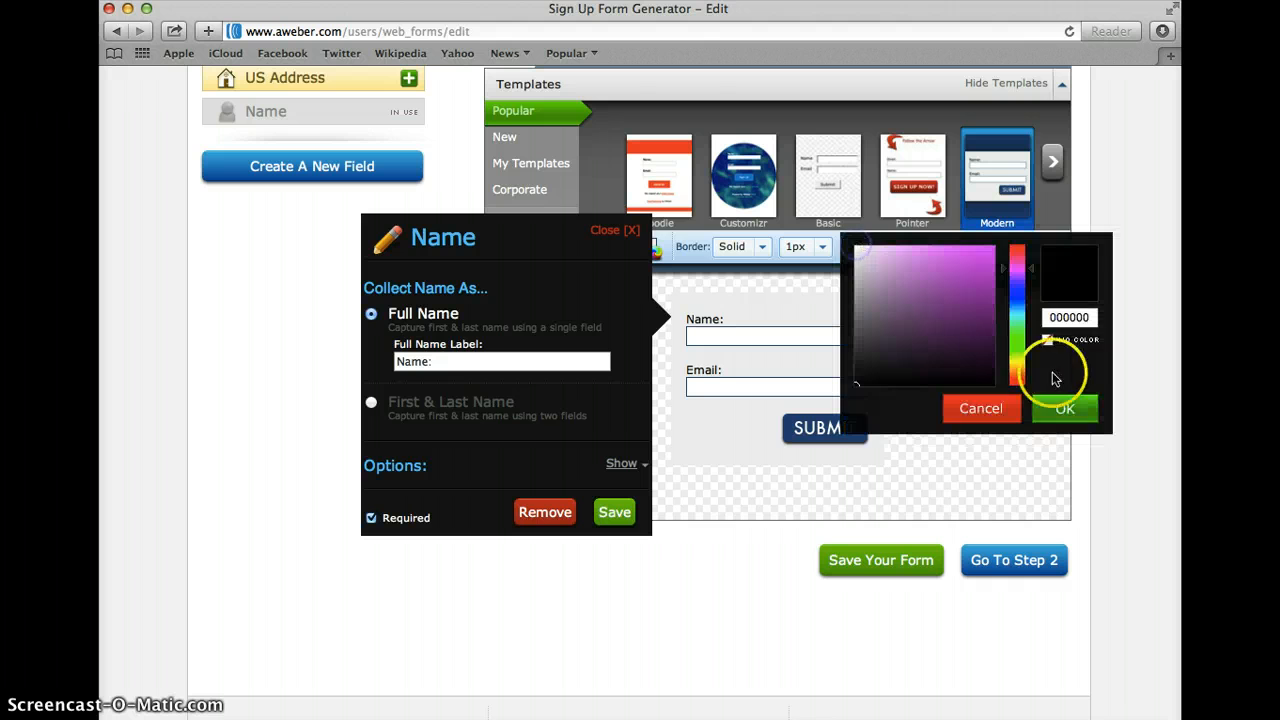
left_click(653, 252)
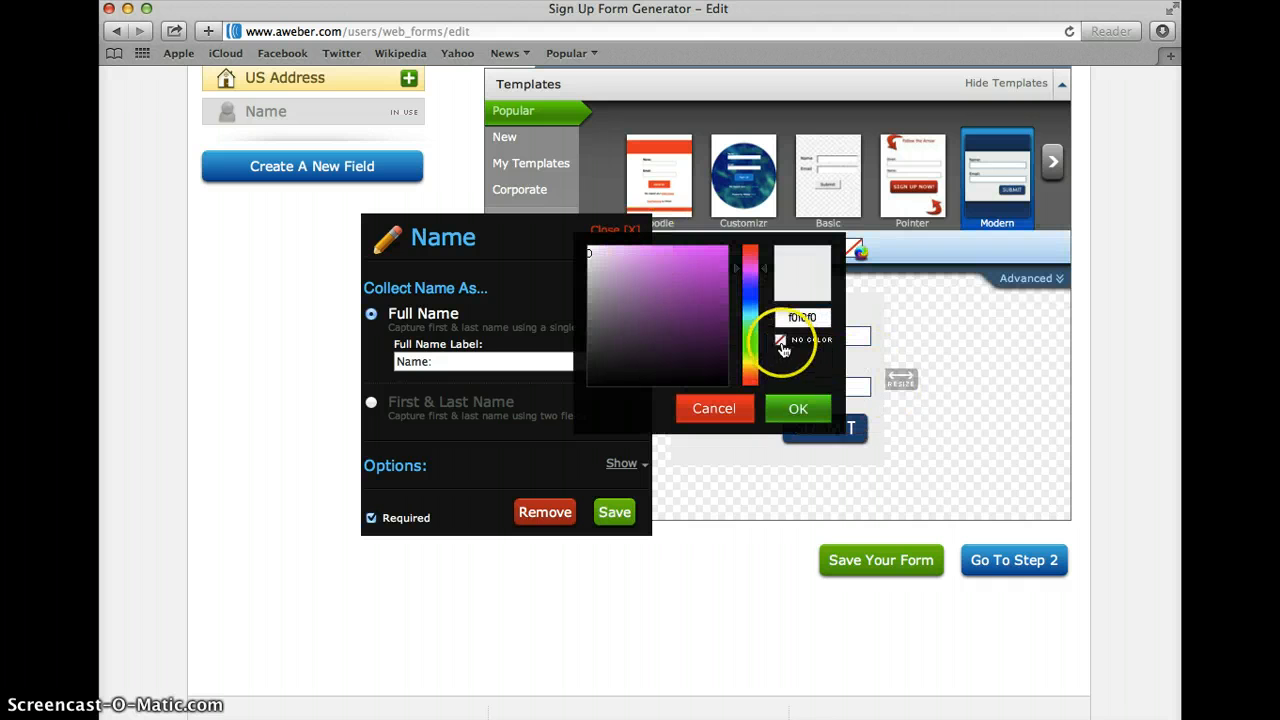
left_click(783, 349)
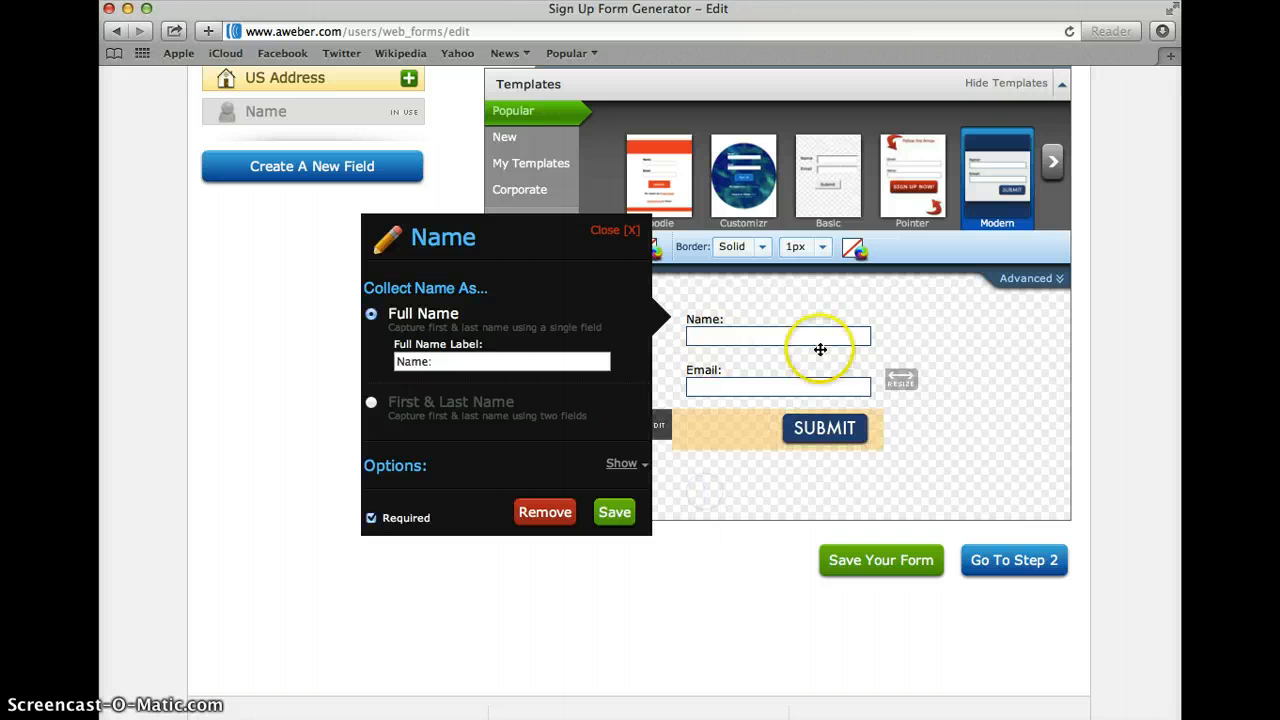
left_click(627, 233)
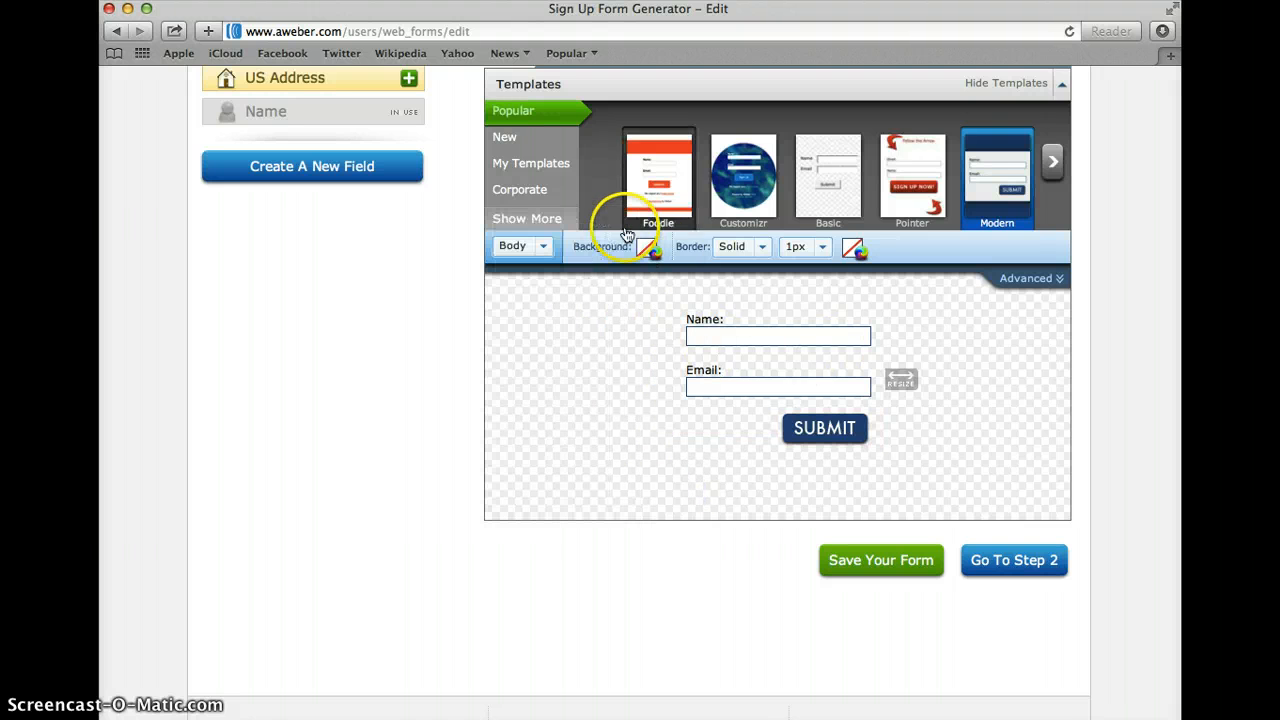
Save the finished sign-up form with its transparent body, Name and Email fields and submit button.
scroll(670, 380, "up", 2)
scroll(780, 420, "up", 3)
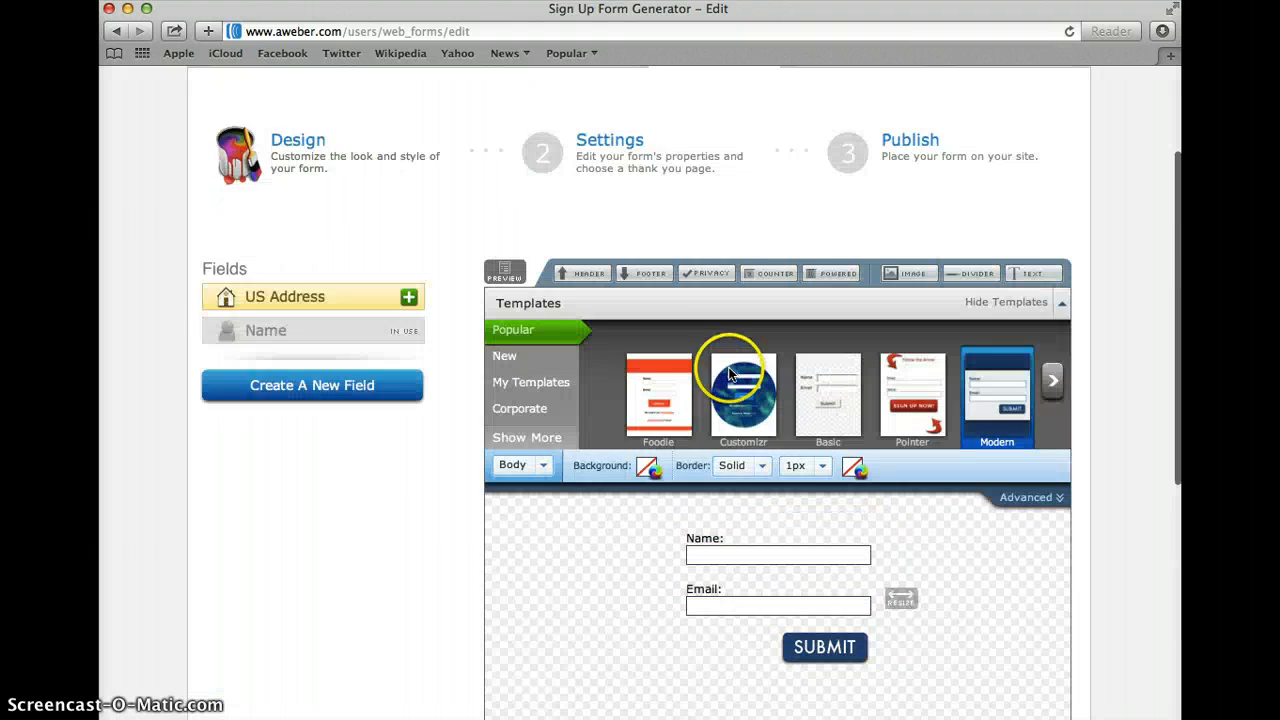
scroll(740, 380, "down", 3)
scroll(730, 375, "up", 5)
scroll(730, 373, "down", 2)
scroll(730, 370, "down", 5)
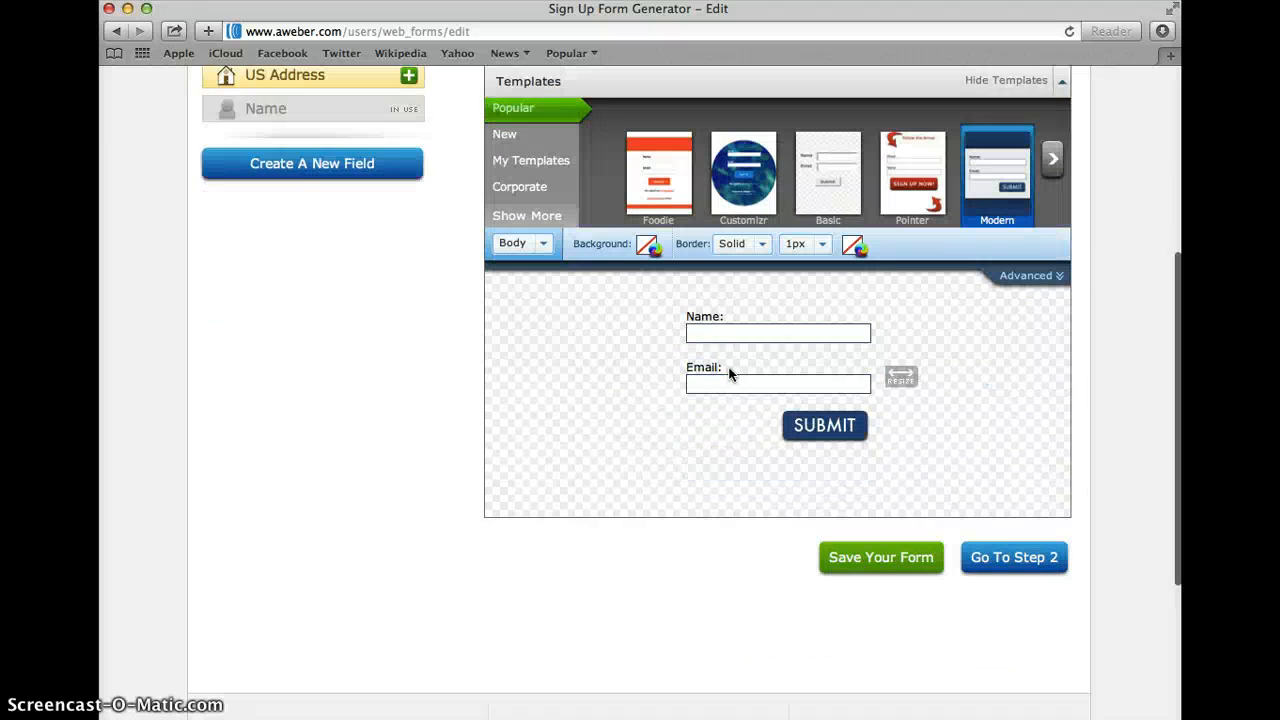
left_click(876, 466)
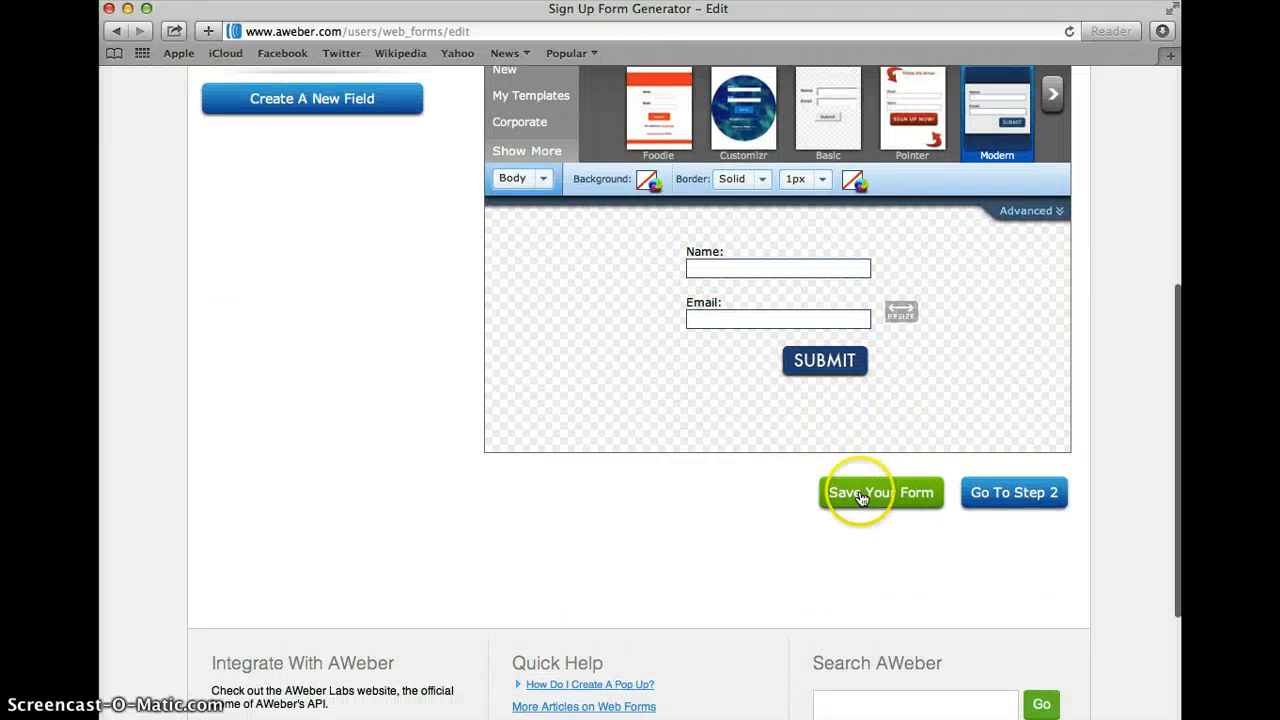
left_click(862, 496)
Go to the form's Publish stage and choose to install the form yourself.
scroll(651, 474, "down", 3)
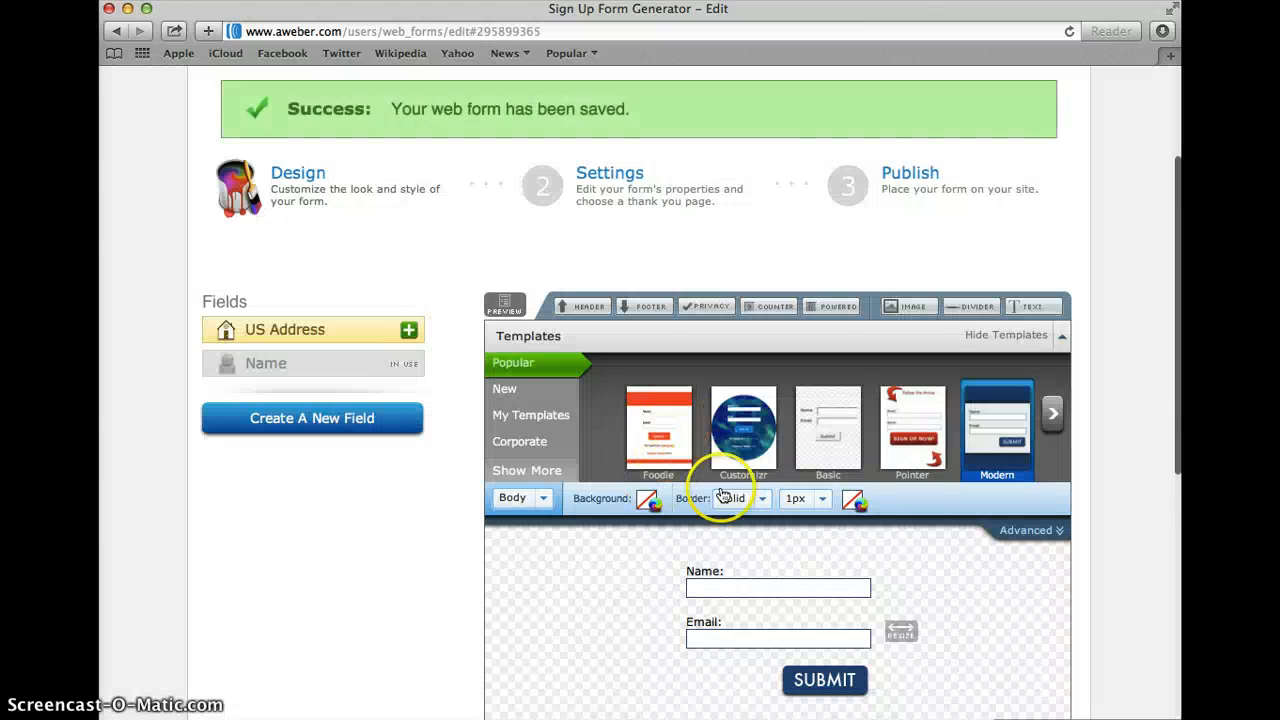
scroll(722, 515, "down", 3)
scroll(722, 515, "up", 5)
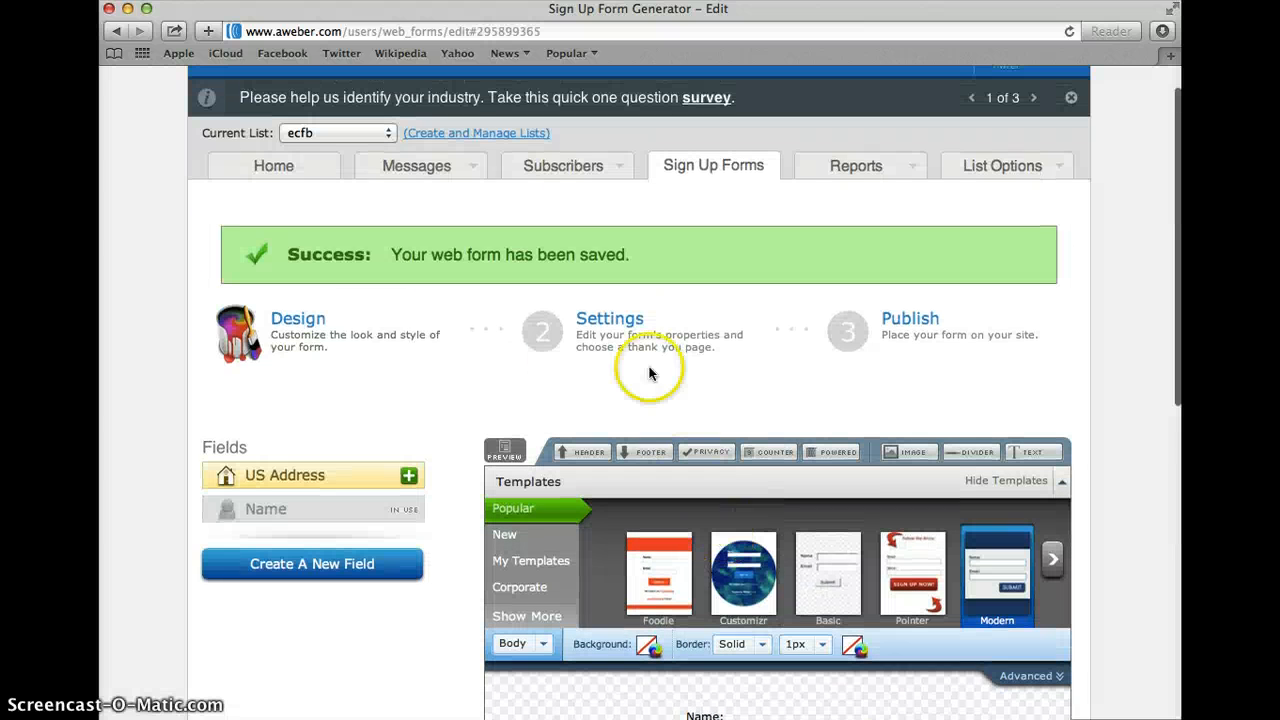
left_click(893, 318)
scroll(720, 414, "down", 2)
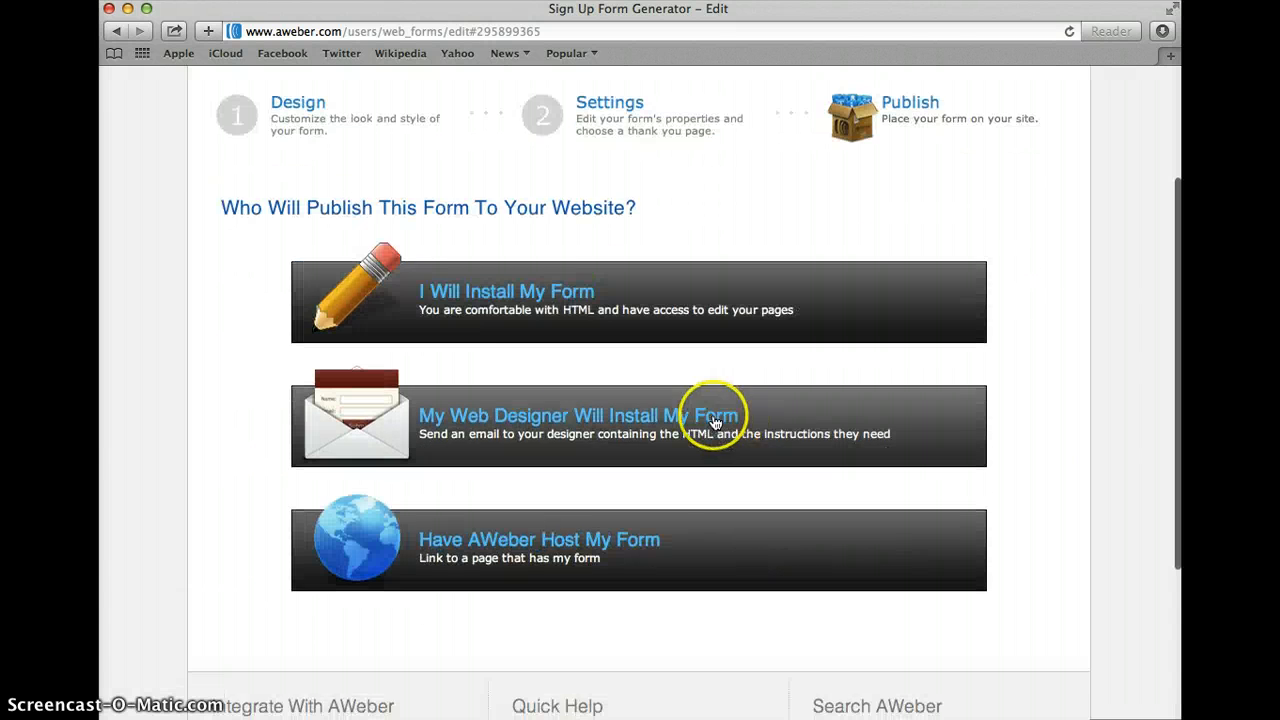
scroll(863, 166, "up", 3)
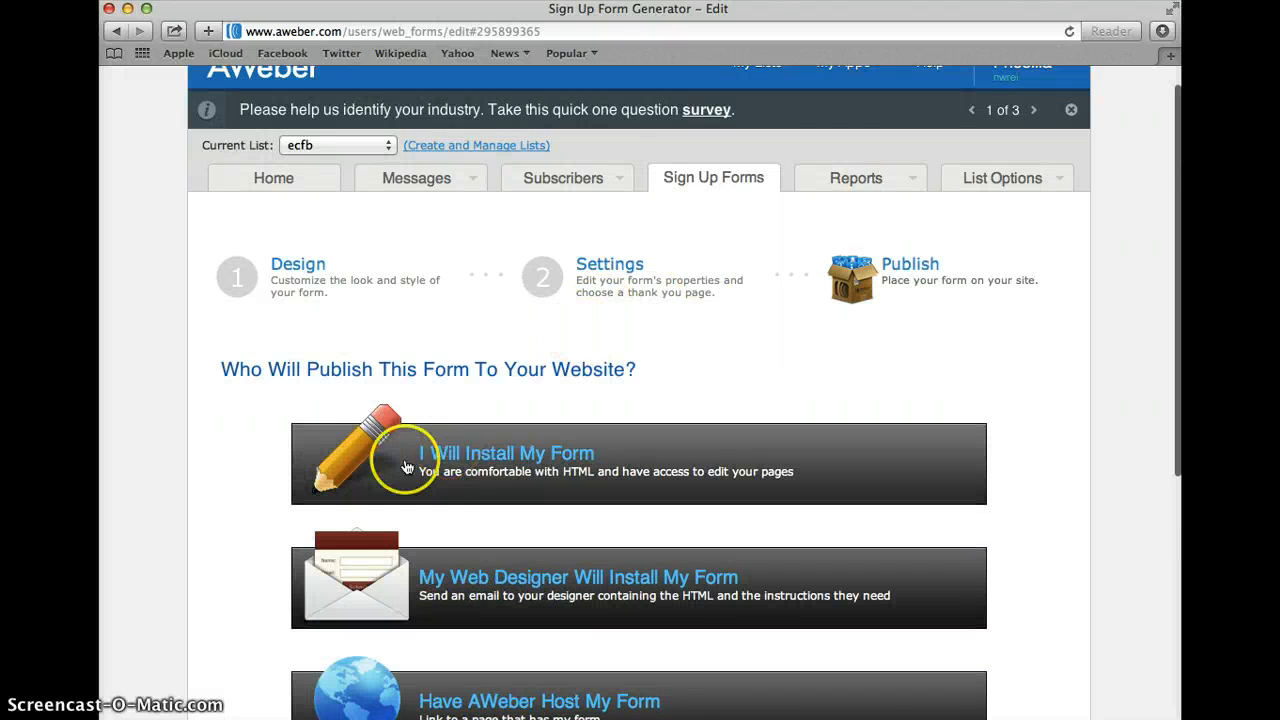
scroll(492, 473, "down", 1)
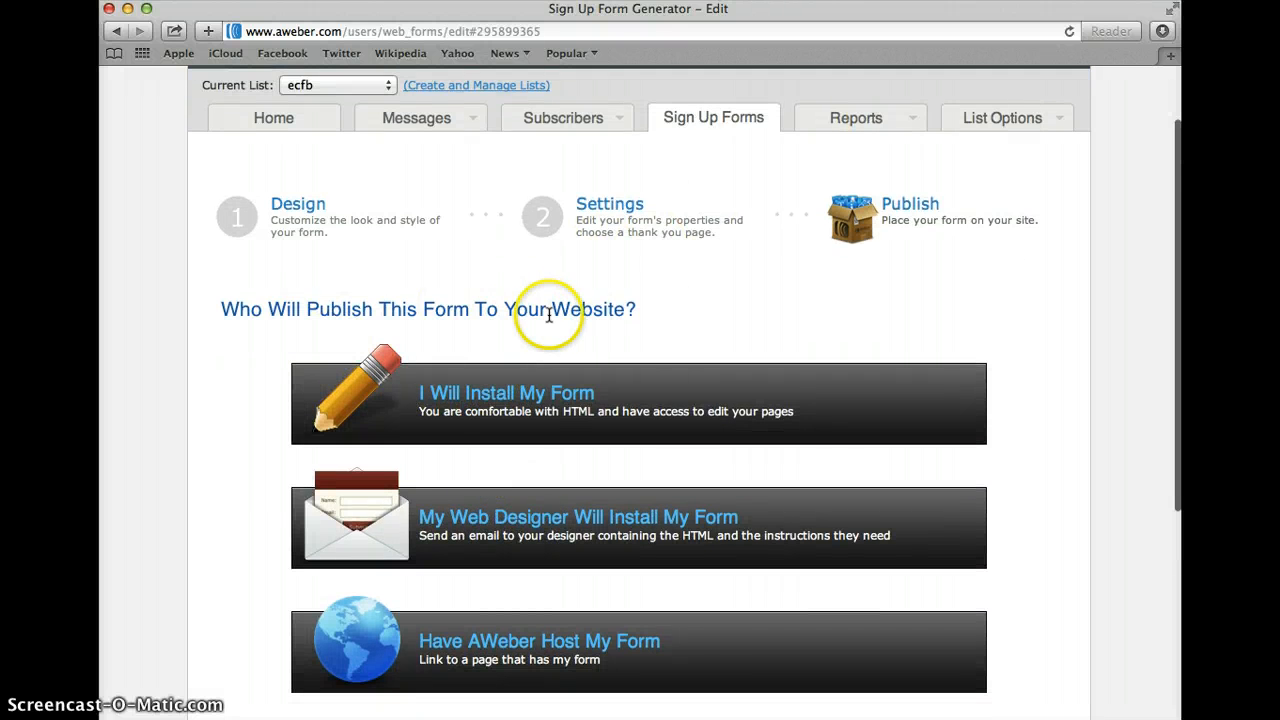
scroll(512, 447, "down", 1)
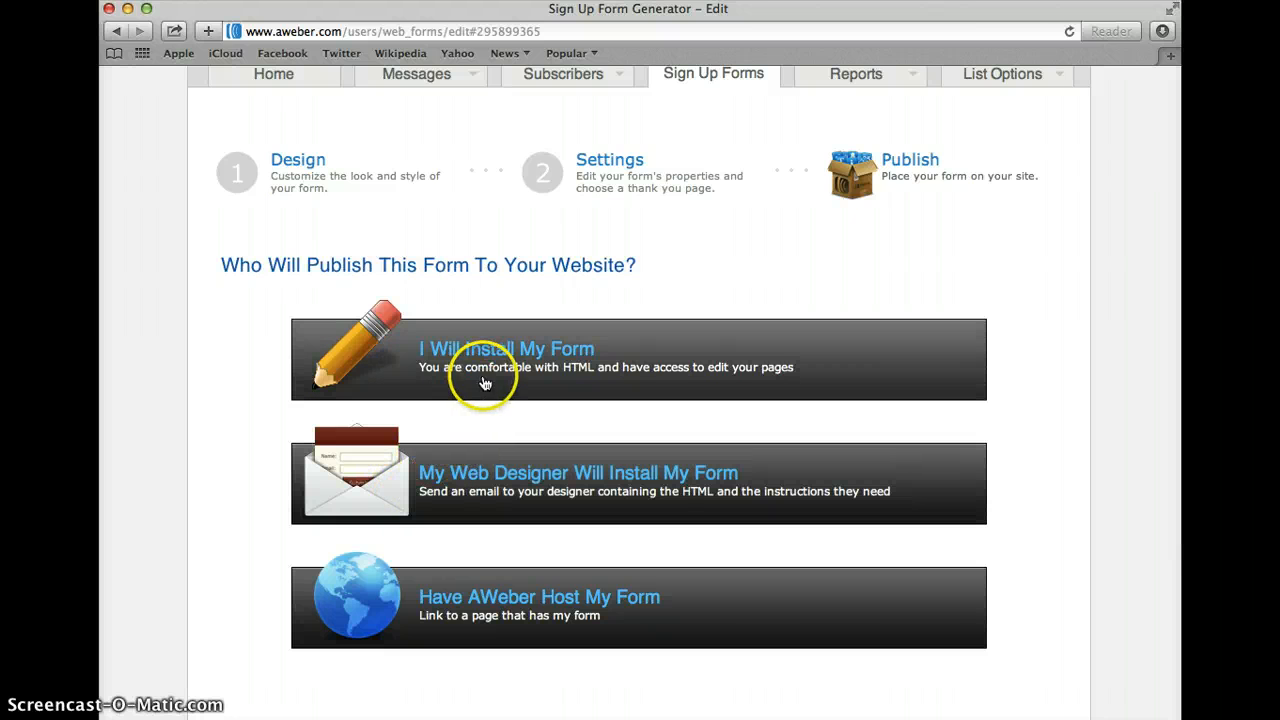
left_click(549, 371)
Switch the install code to the Raw HTML Version and copy all of it.
scroll(686, 480, "down", 2)
scroll(686, 473, "down", 1)
left_click(514, 503)
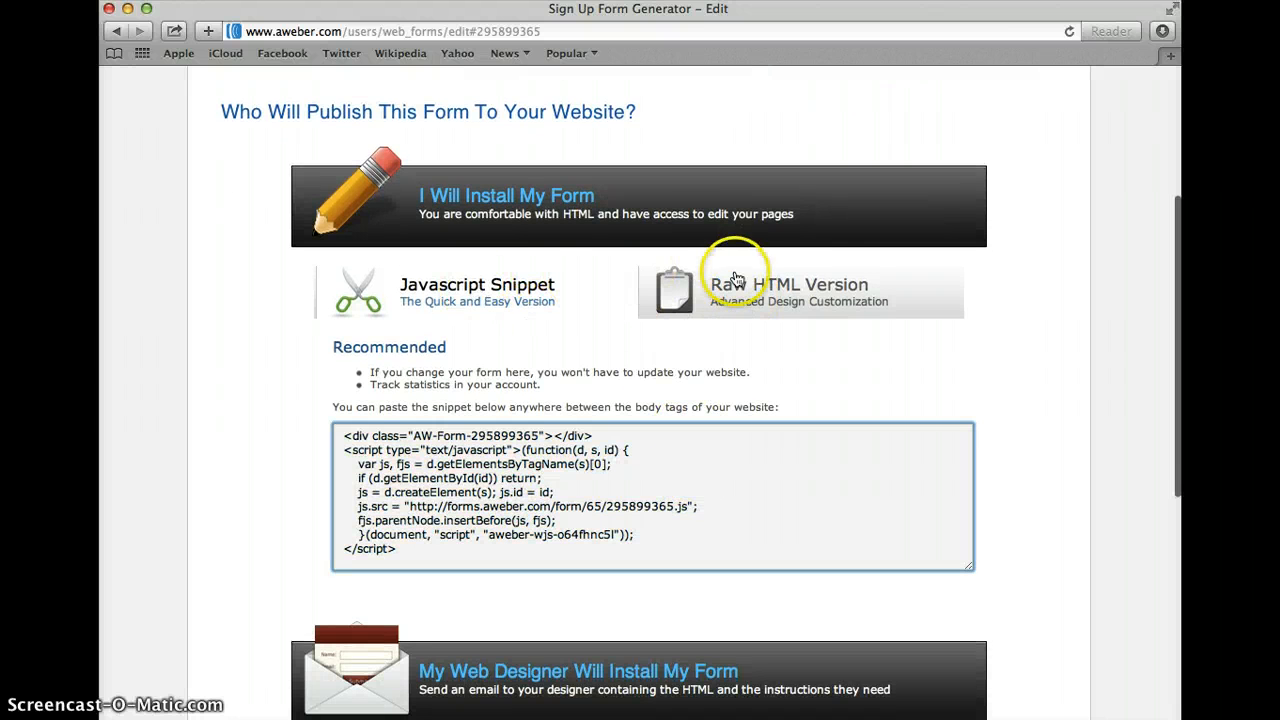
left_click(843, 292)
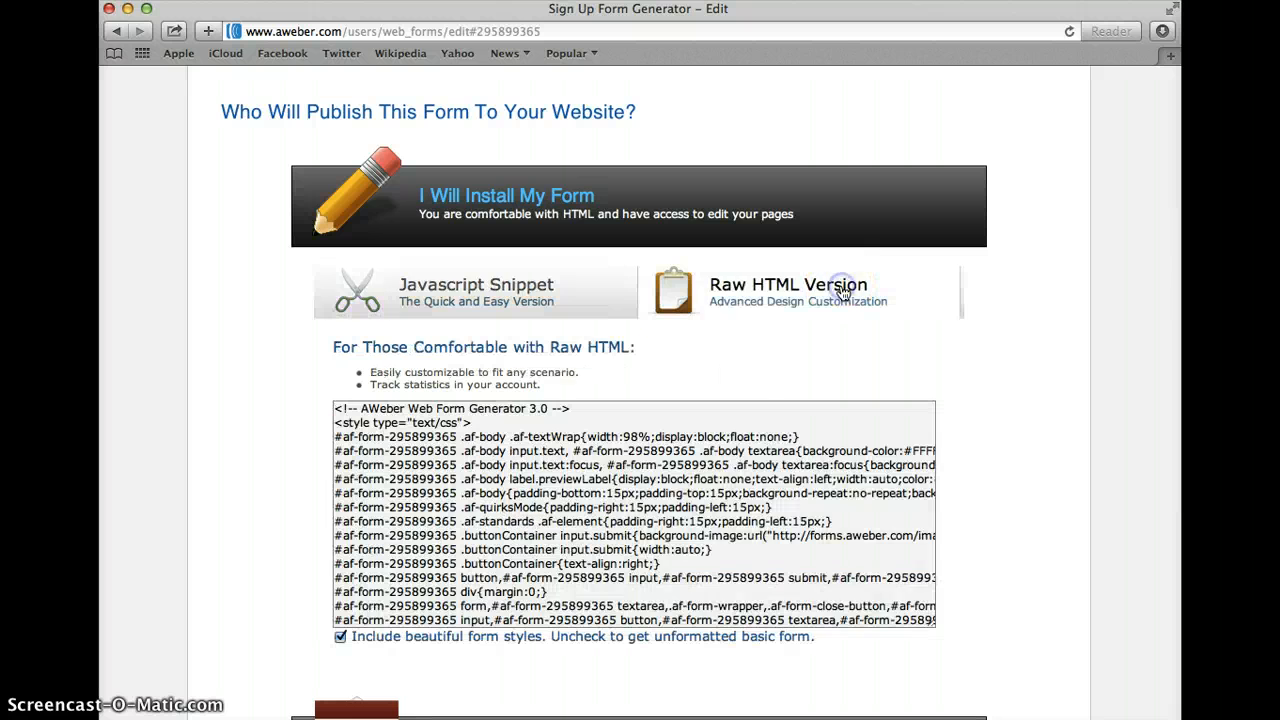
left_click(567, 463)
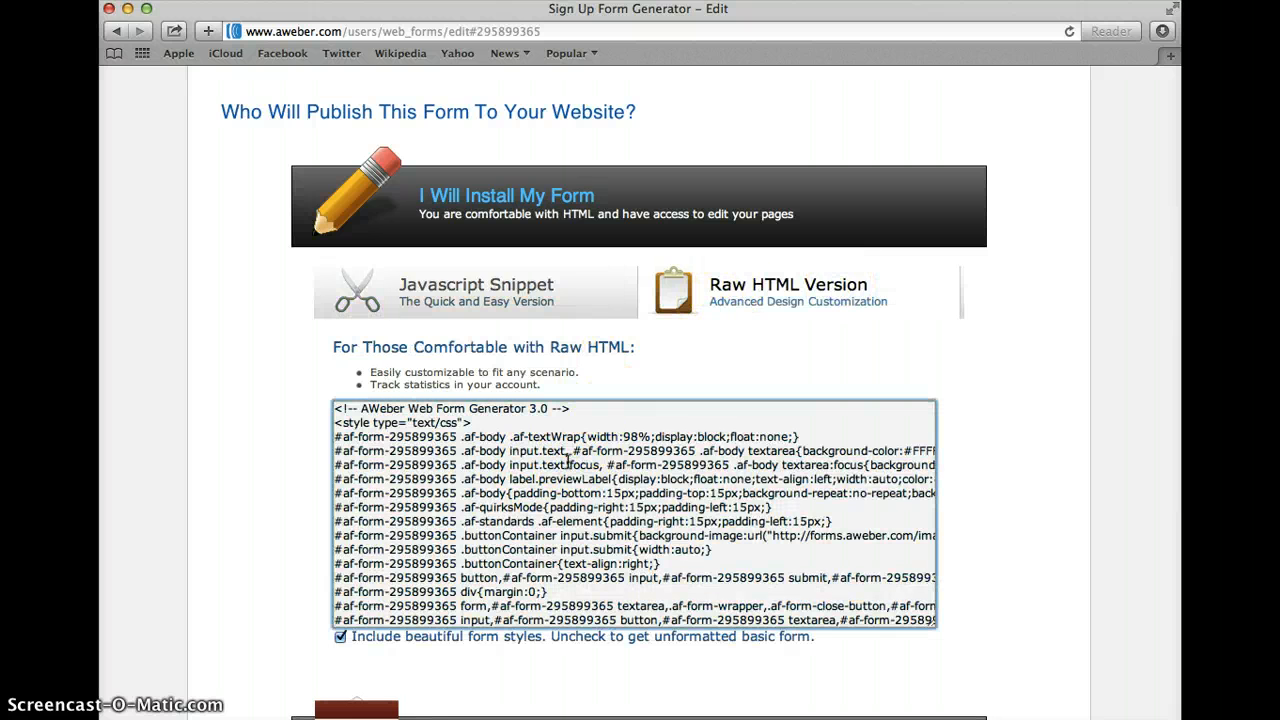
key("super+a")
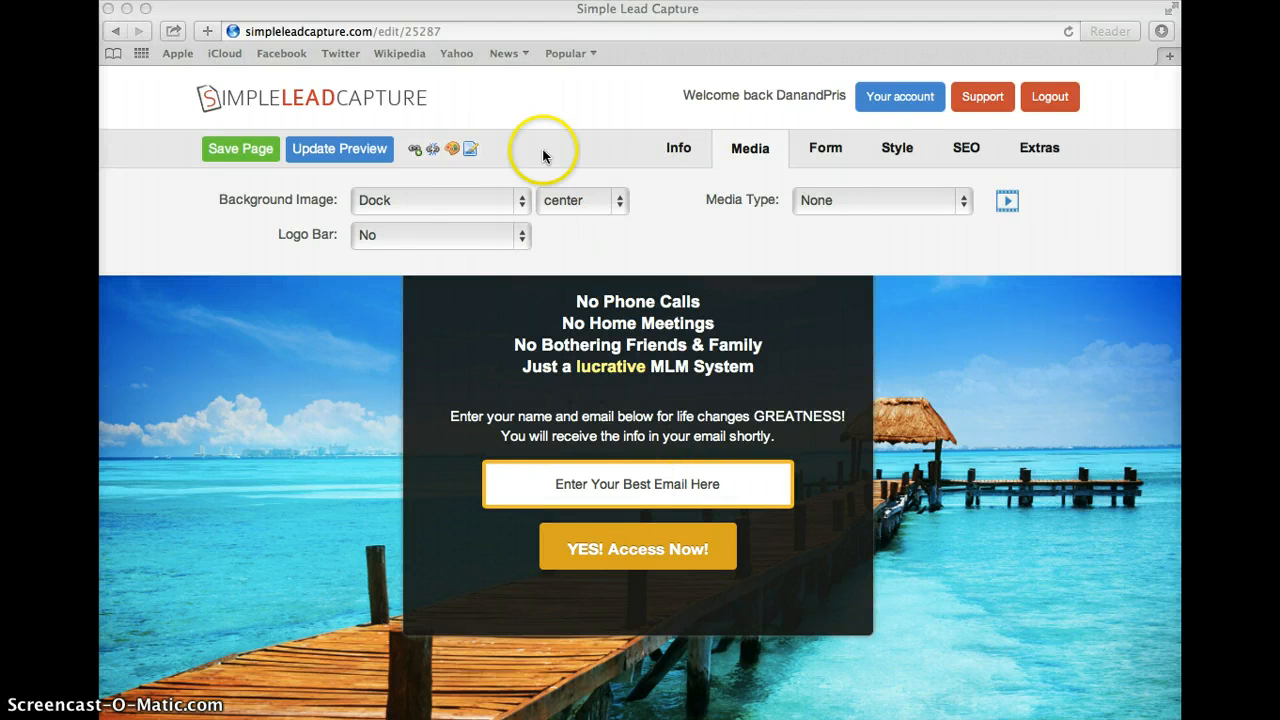
In the Simple Lead Capture page editor, paste the AWeber form's HTML as the Optin Code.
left_click(827, 150)
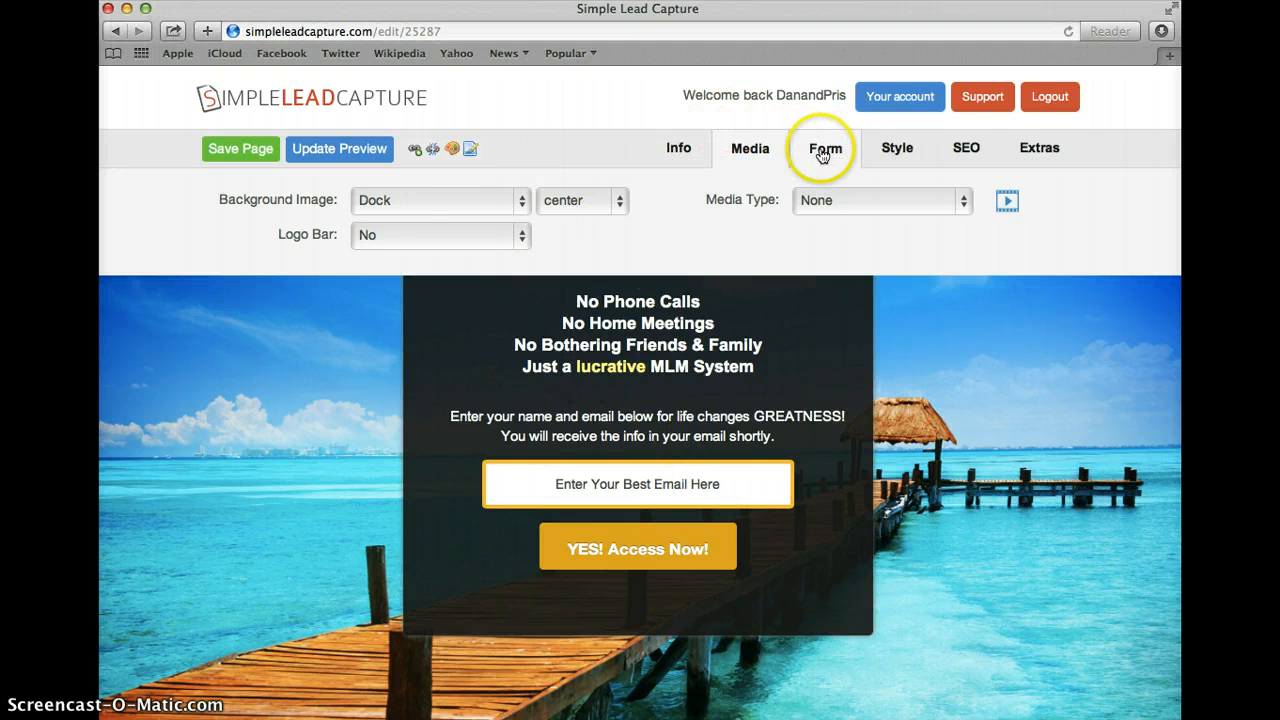
left_click(824, 150)
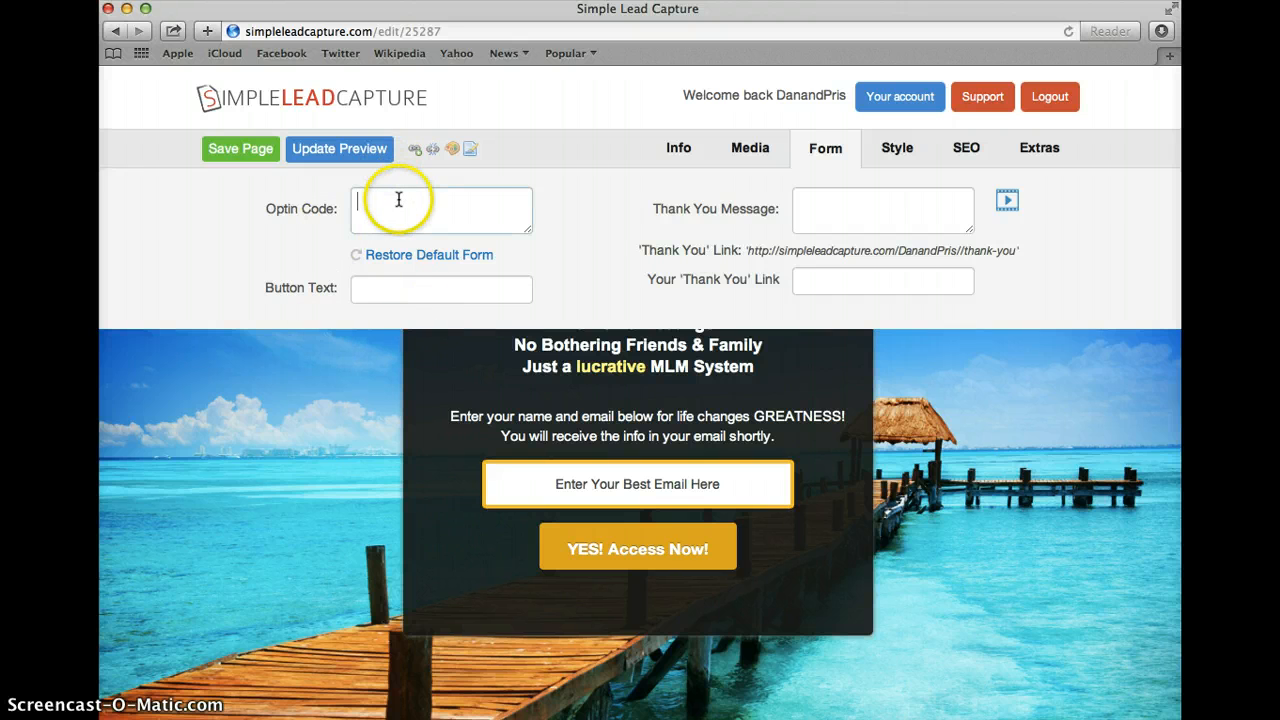
type("<!-- /AWeber Web Form Generator 3.0 -->")
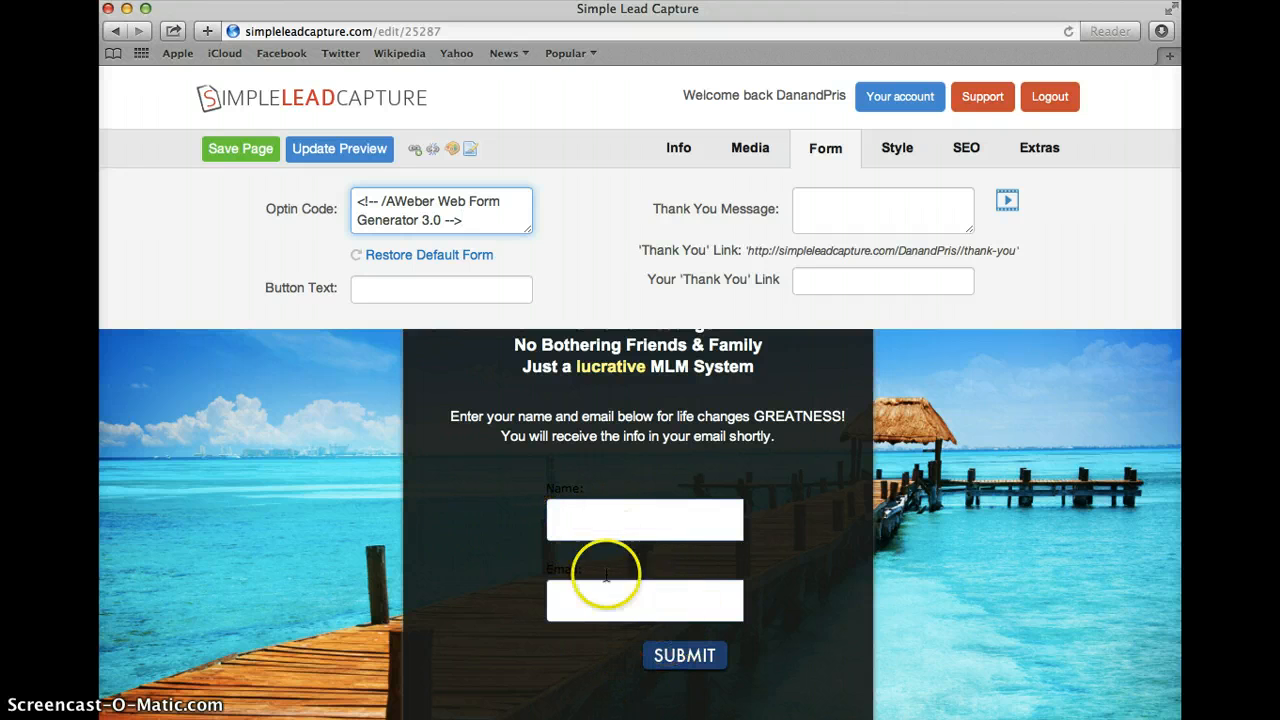
Examine the embedded form's labels and layout in the page preview, and the page's button style options.
left_click(585, 492)
left_click(559, 487)
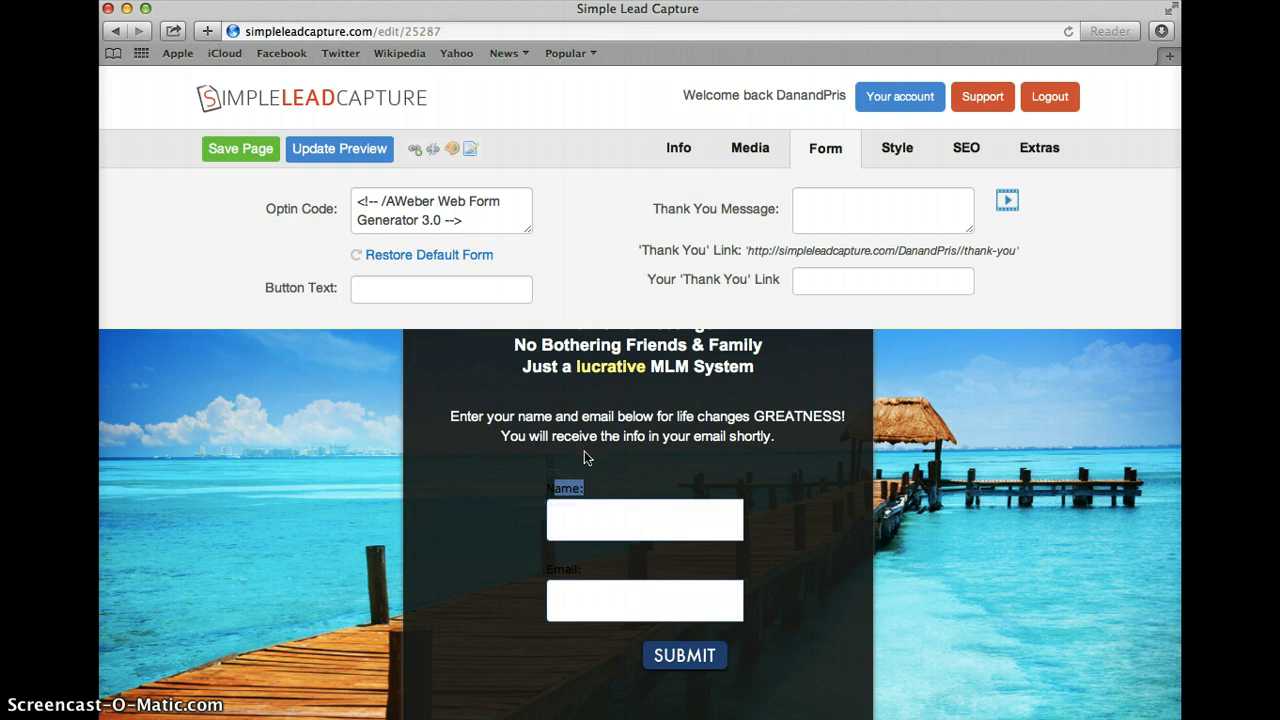
left_click(584, 451)
scroll(584, 451, "up", 5)
scroll(584, 449, "down", 4)
scroll(584, 449, "down", 2)
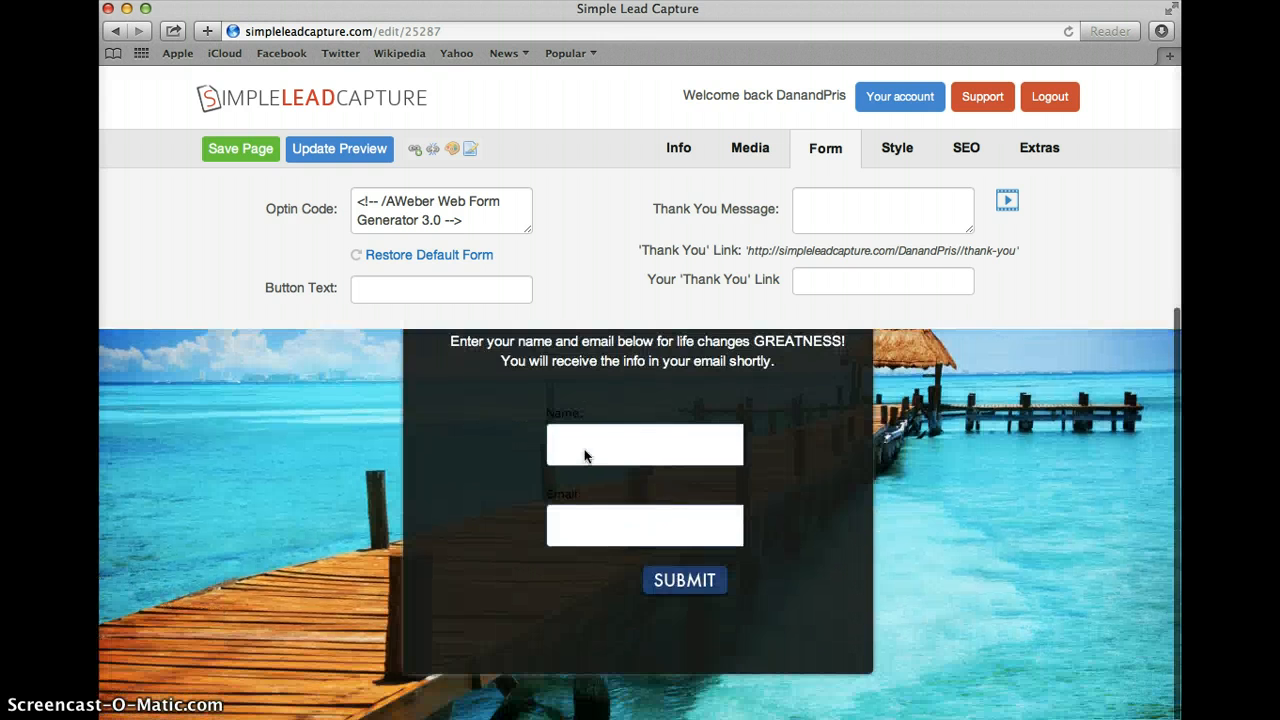
scroll(584, 452, "up", 5)
scroll(610, 530, "down", 6)
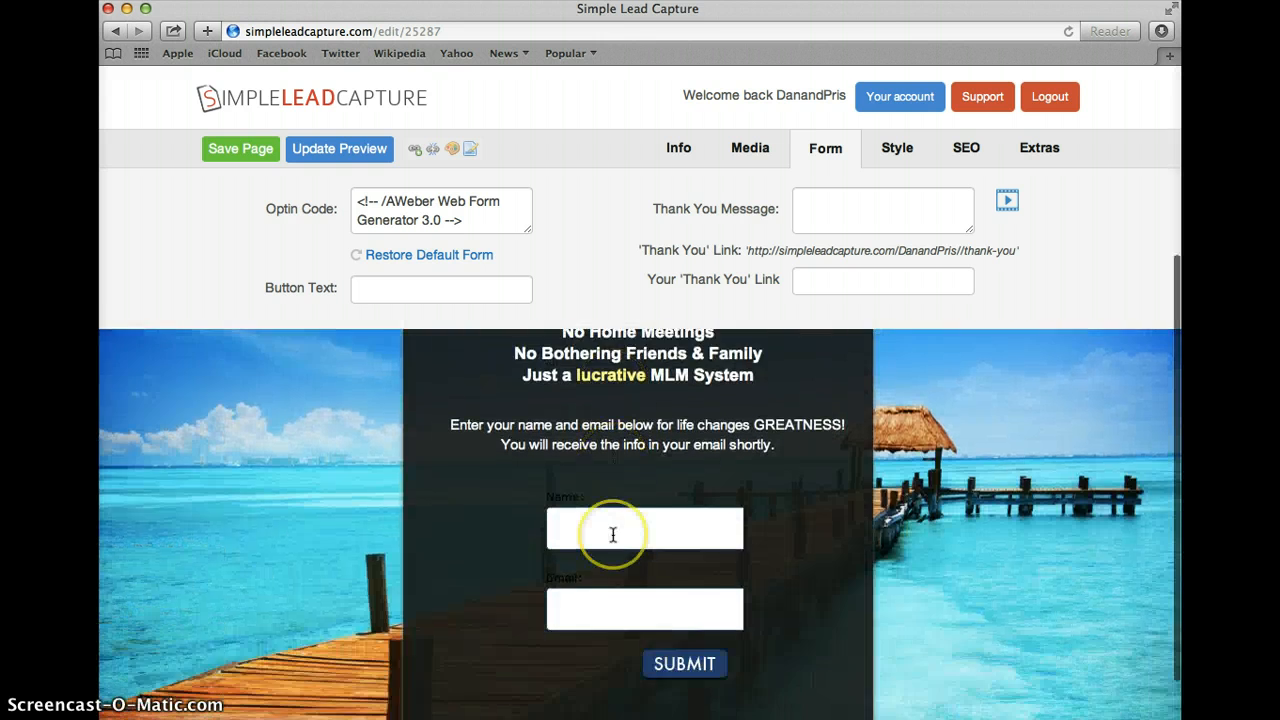
left_click(893, 150)
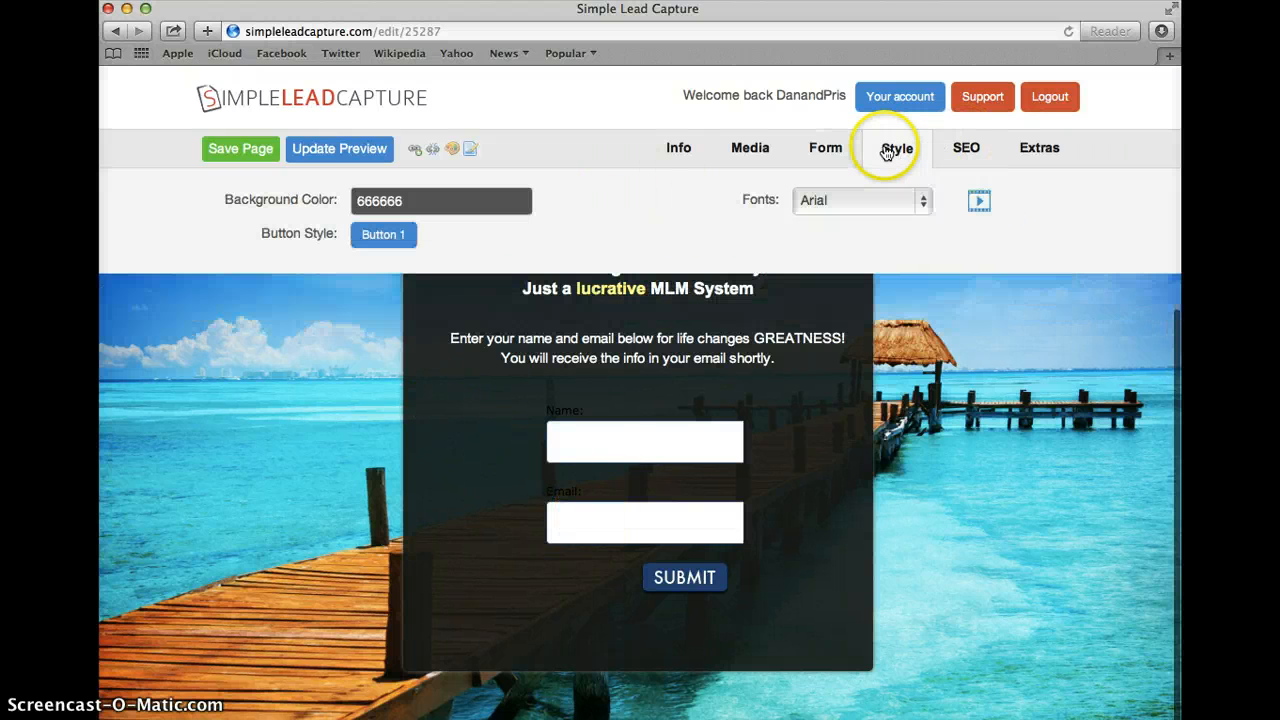
left_click(385, 233)
left_click(481, 268)
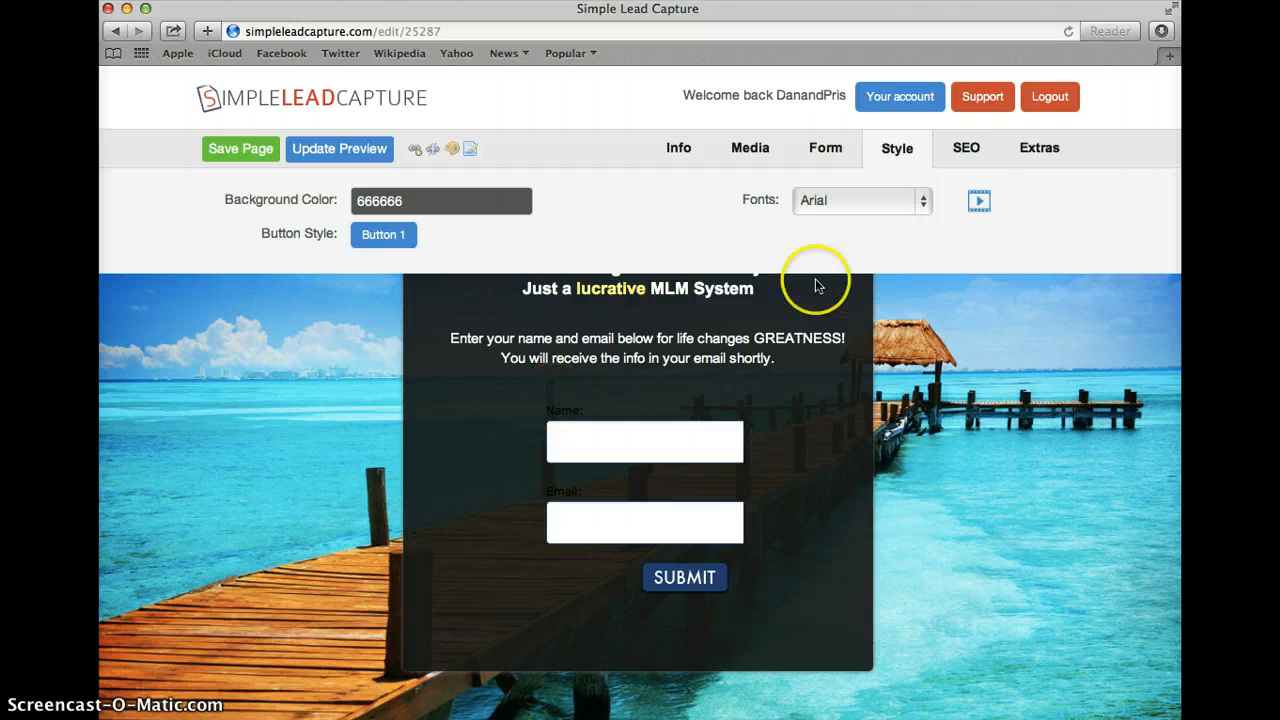
Set the page's SEO title to "MMO opt in".
left_click(975, 148)
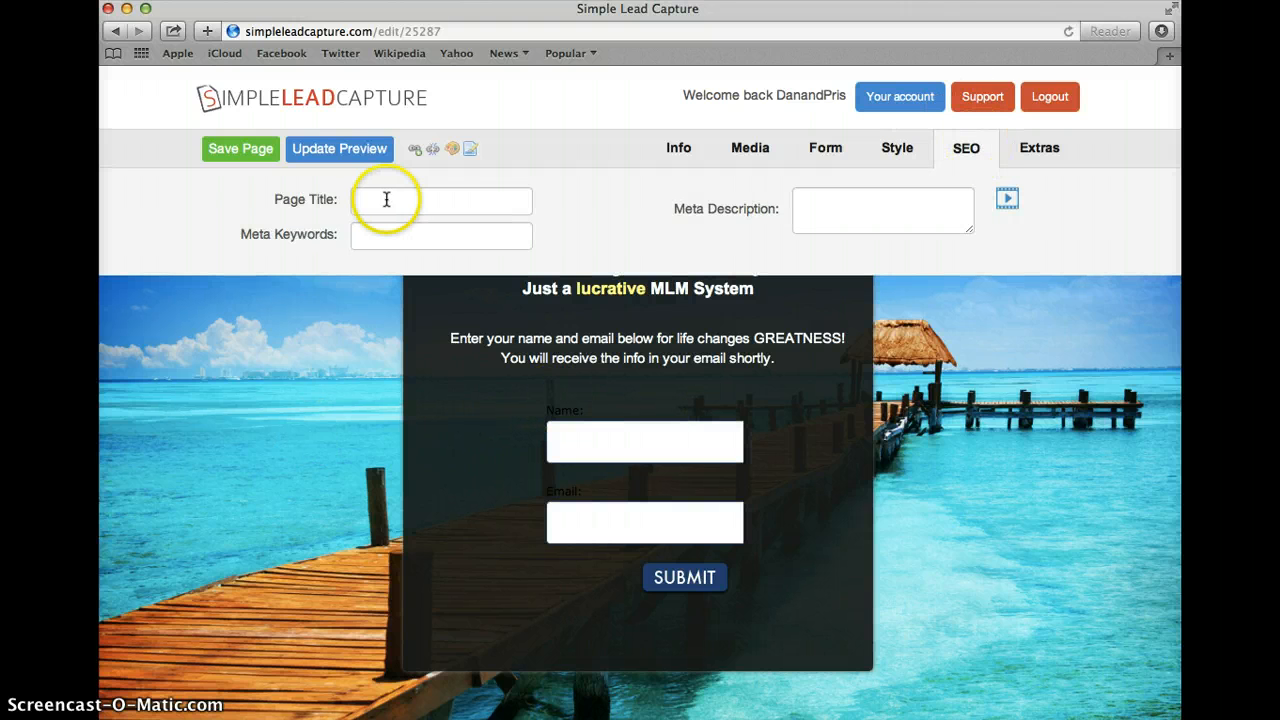
left_click(386, 199)
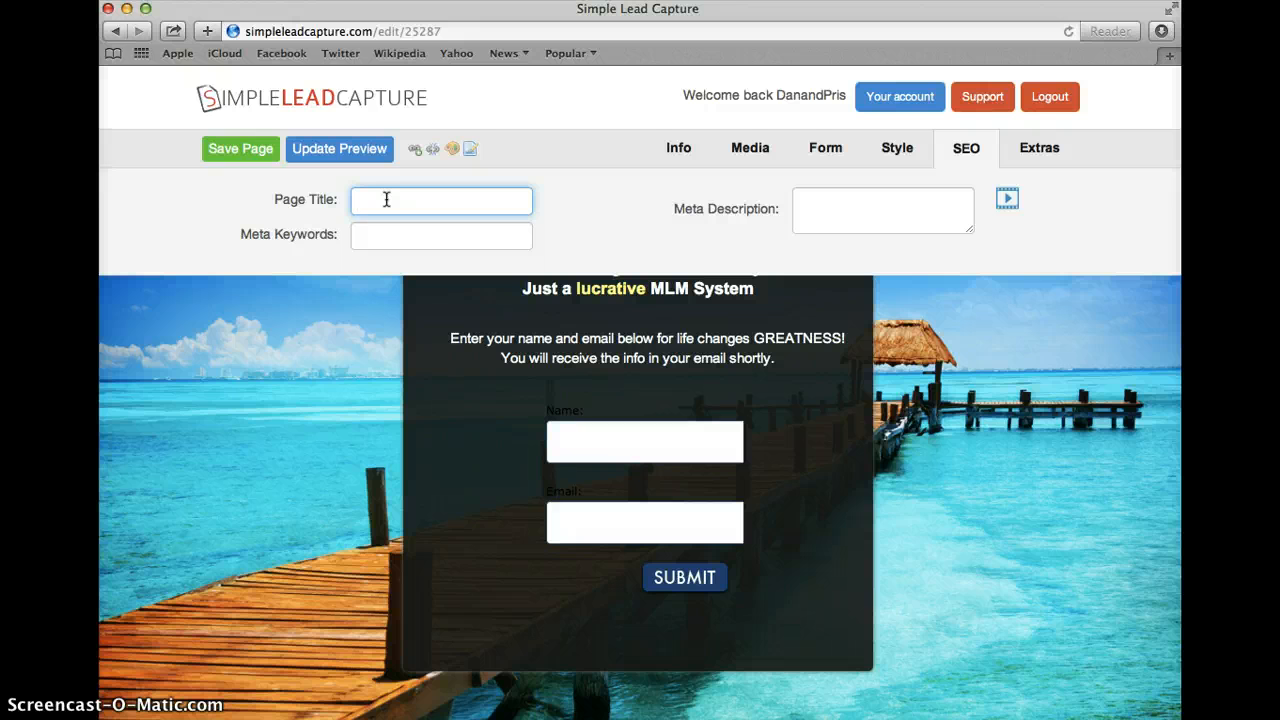
left_click(397, 189)
left_click(426, 240)
left_click(815, 208)
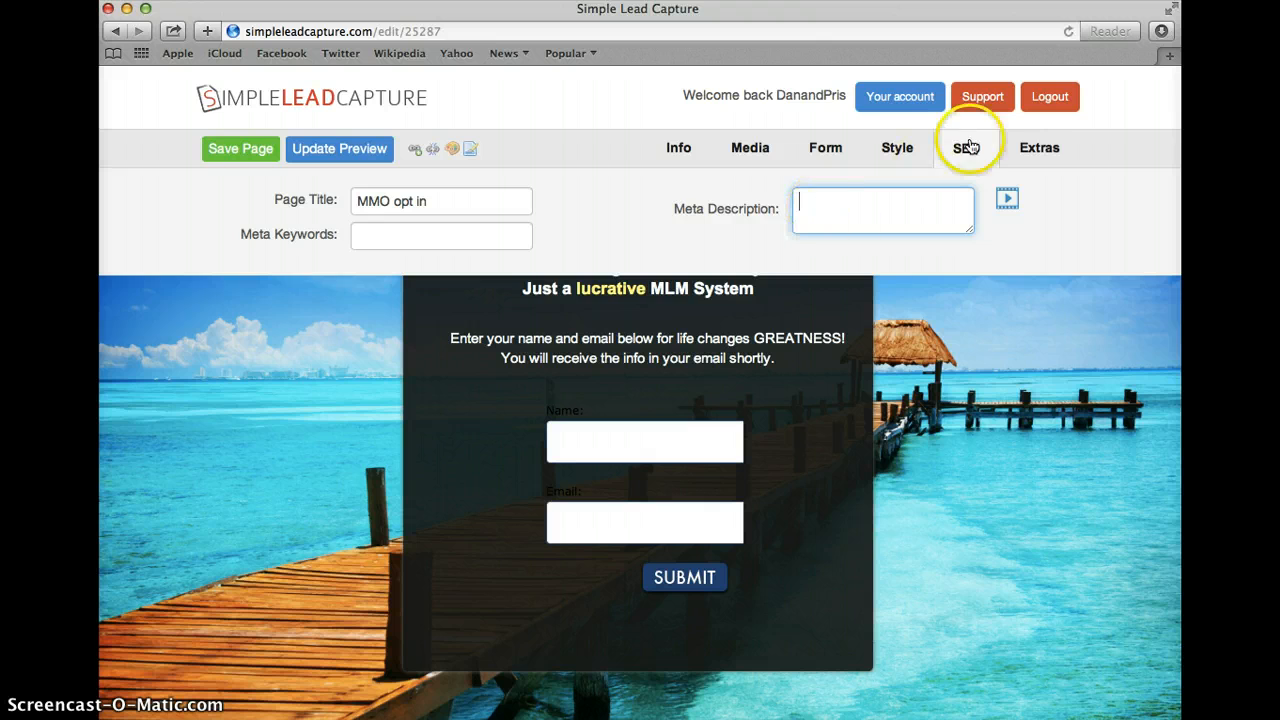
Check the page's extra options, then review the capture page from its headline down to the Name and Email form.
left_click(1036, 150)
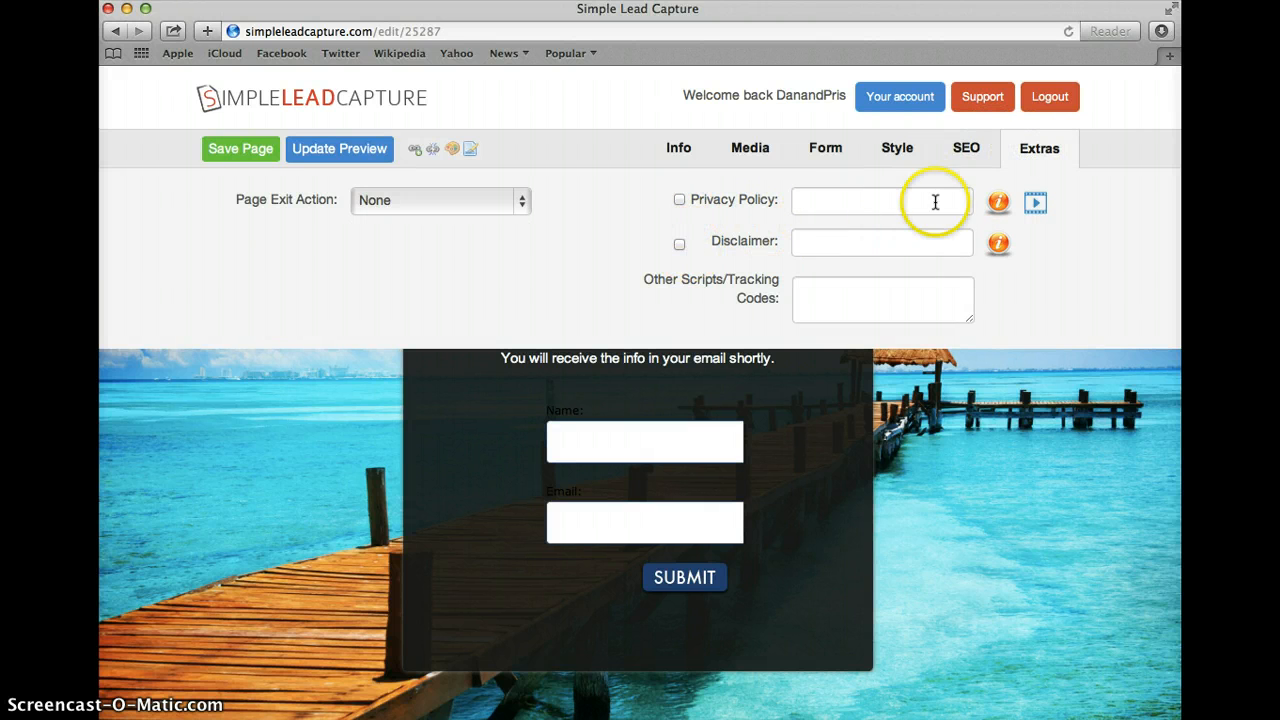
left_click(828, 158)
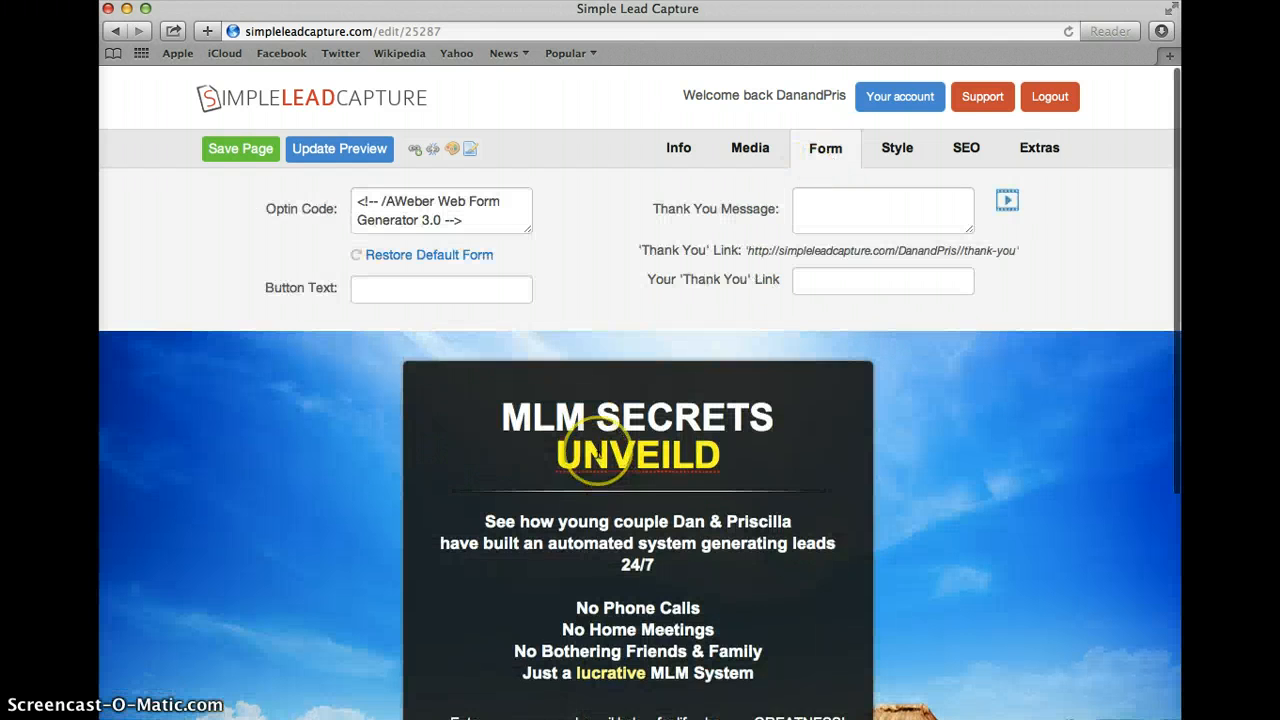
scroll(586, 420, "down", 5)
scroll(540, 435, "up", 3)
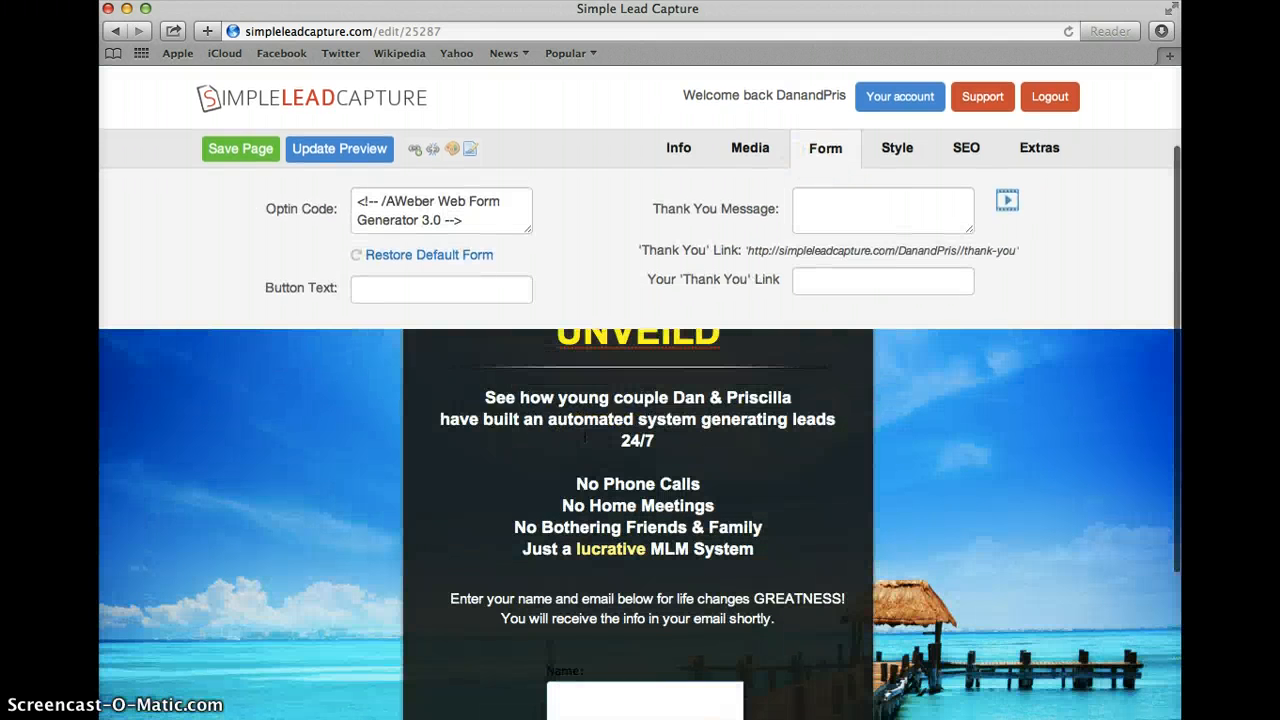
scroll(510, 420, "up", 2)
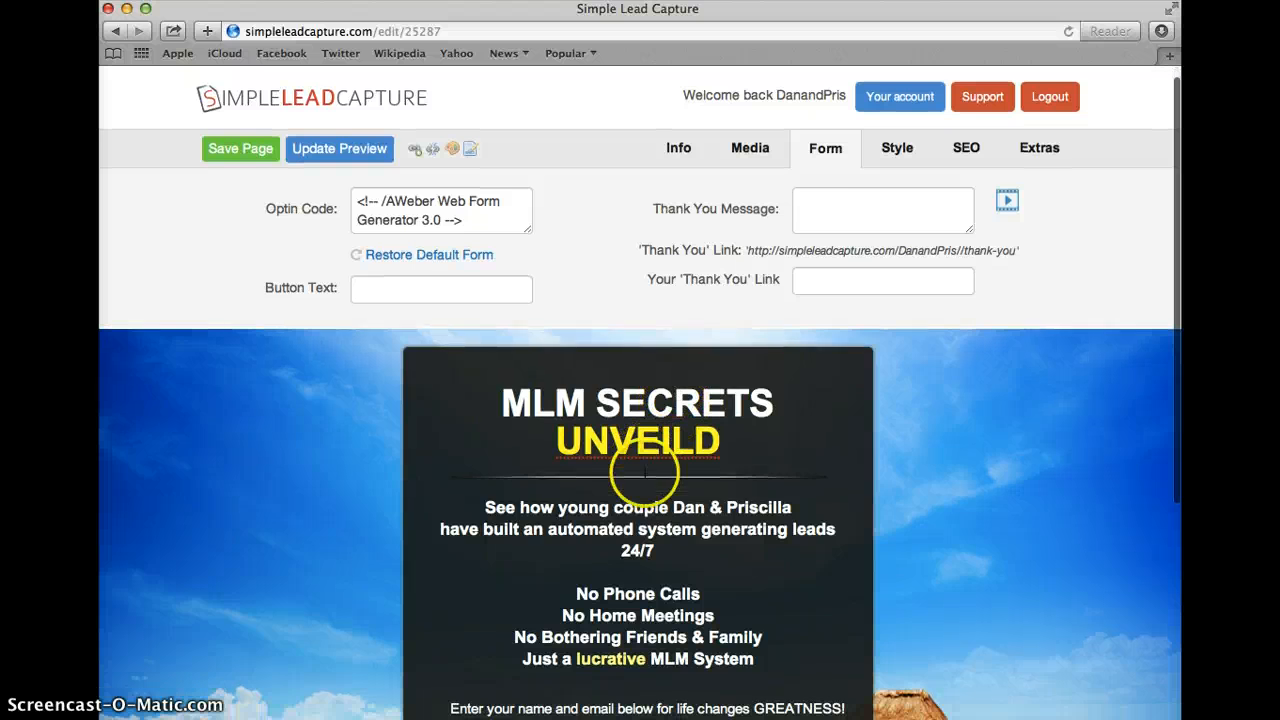
scroll(520, 450, "down", 2)
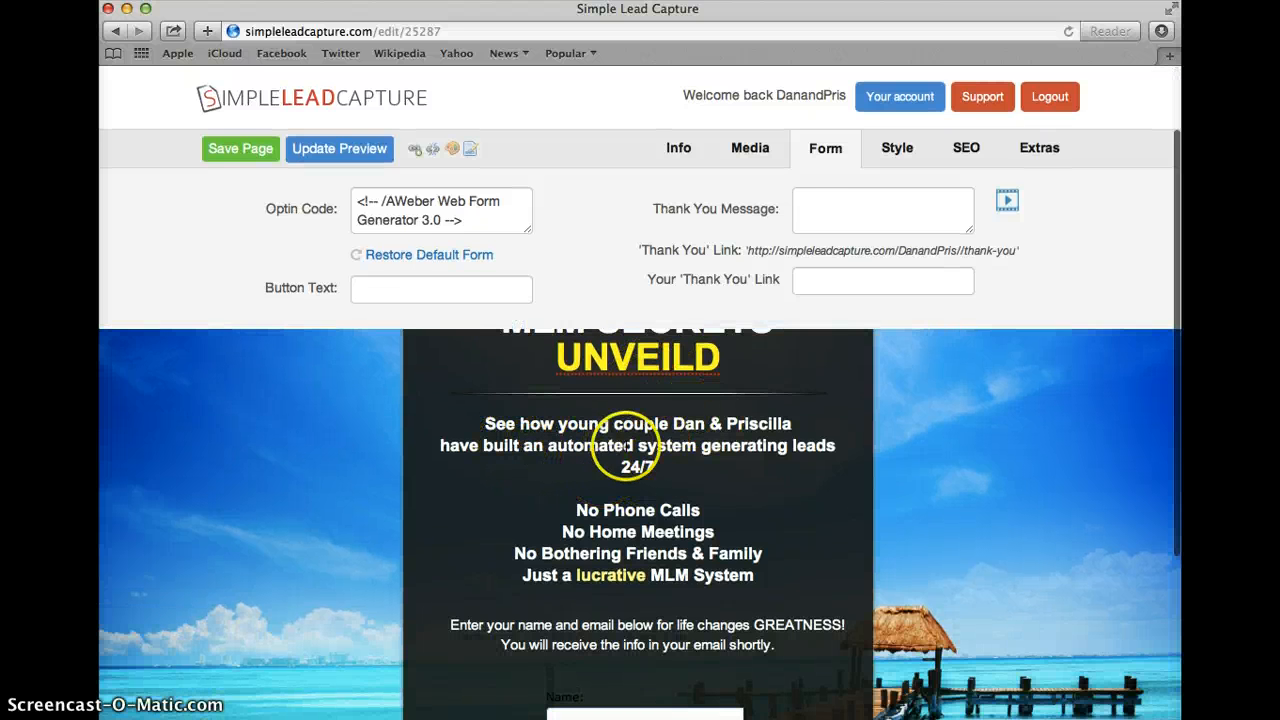
scroll(621, 422, "down", 2)
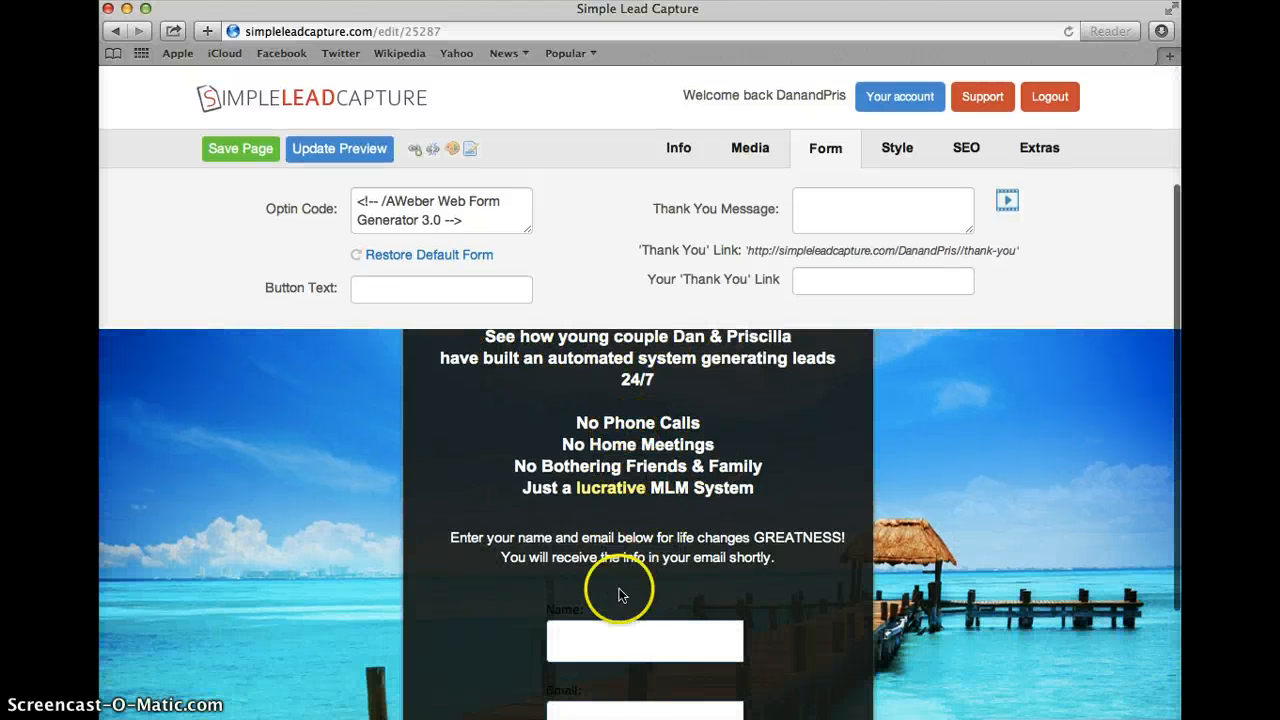
scroll(540, 500, "down", 1)
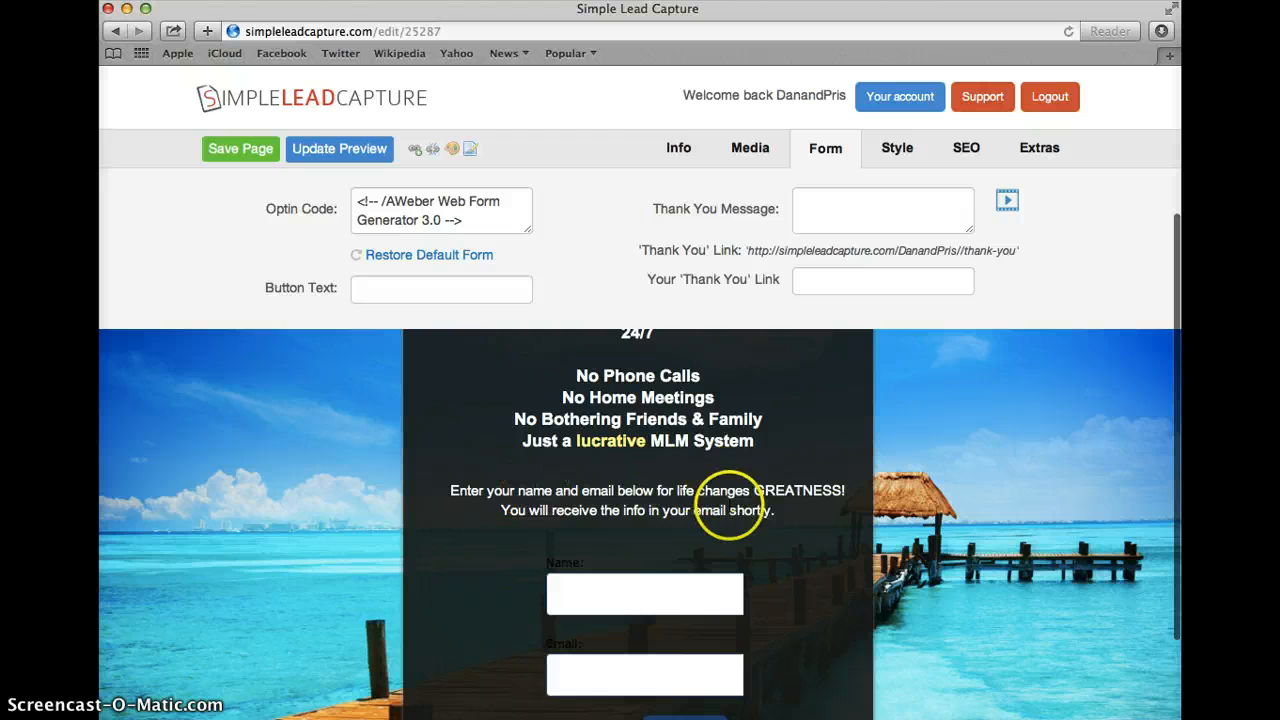
scroll(646, 534, "down", 1)
left_click(596, 509)
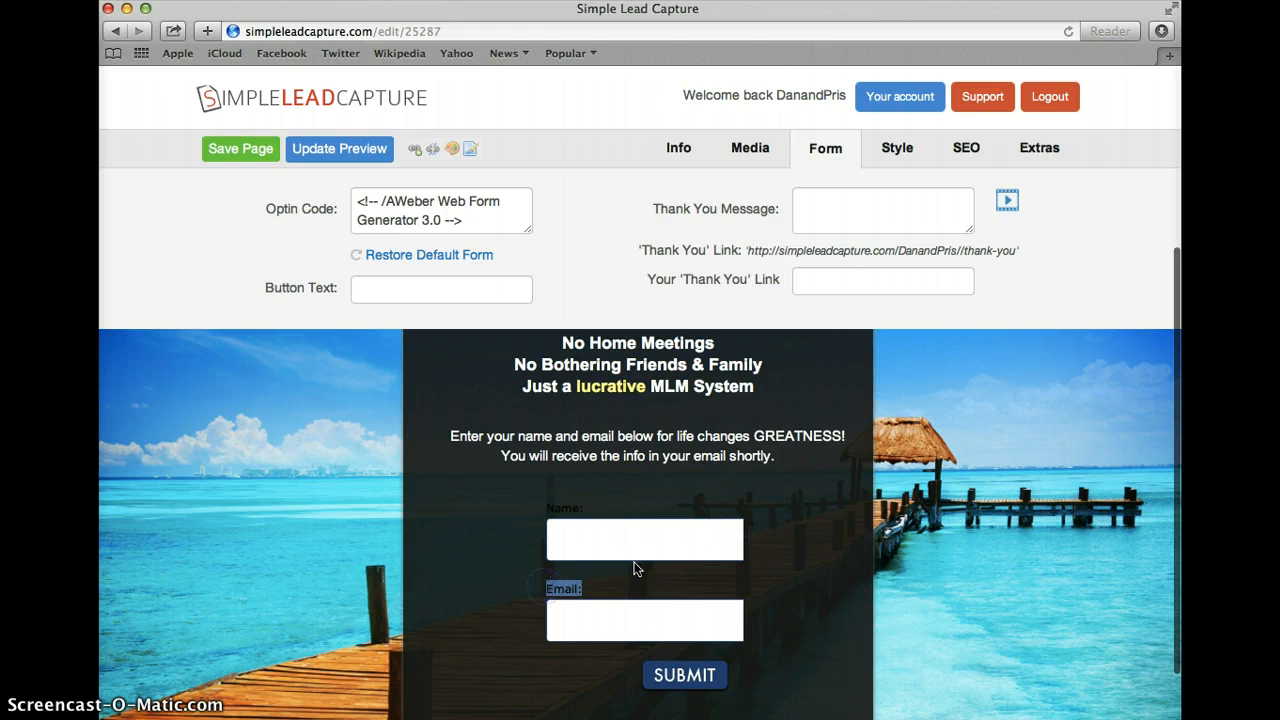
scroll(690, 530, "down", 3)
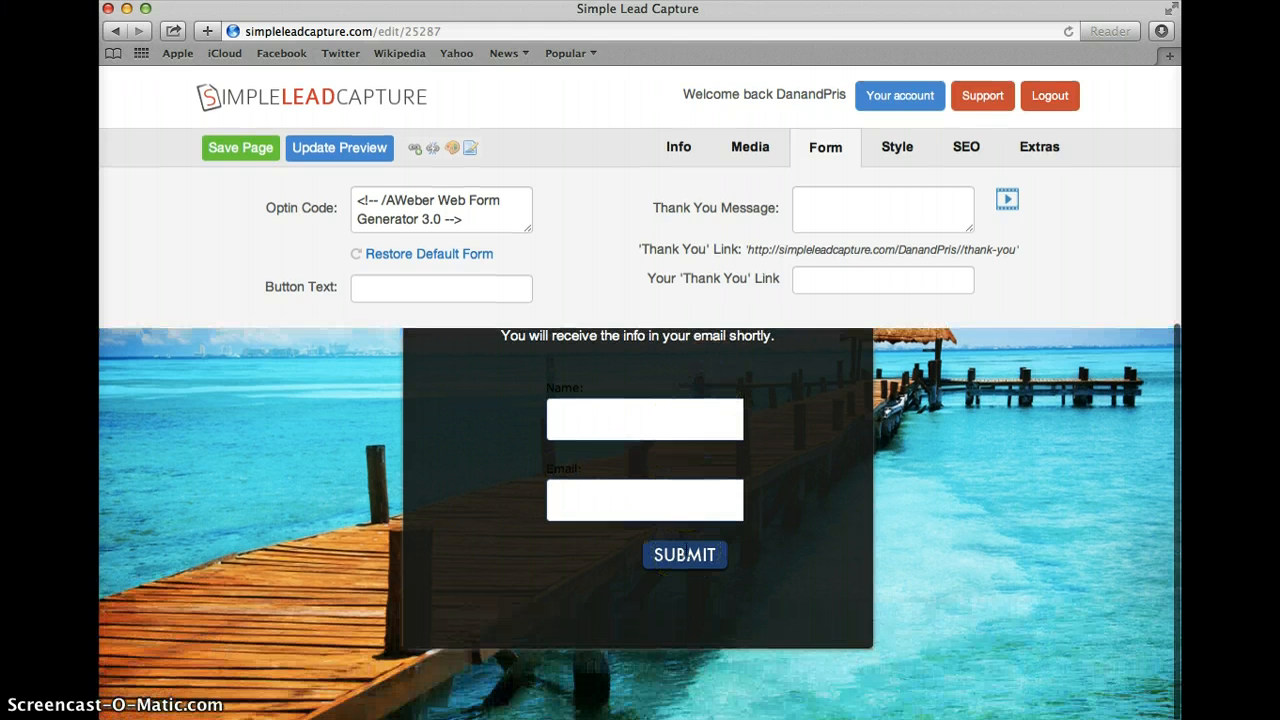
Save the lead capture page with the embedded AWeber form.
scroll(680, 540, "up", 6)
scroll(542, 406, "down", 5)
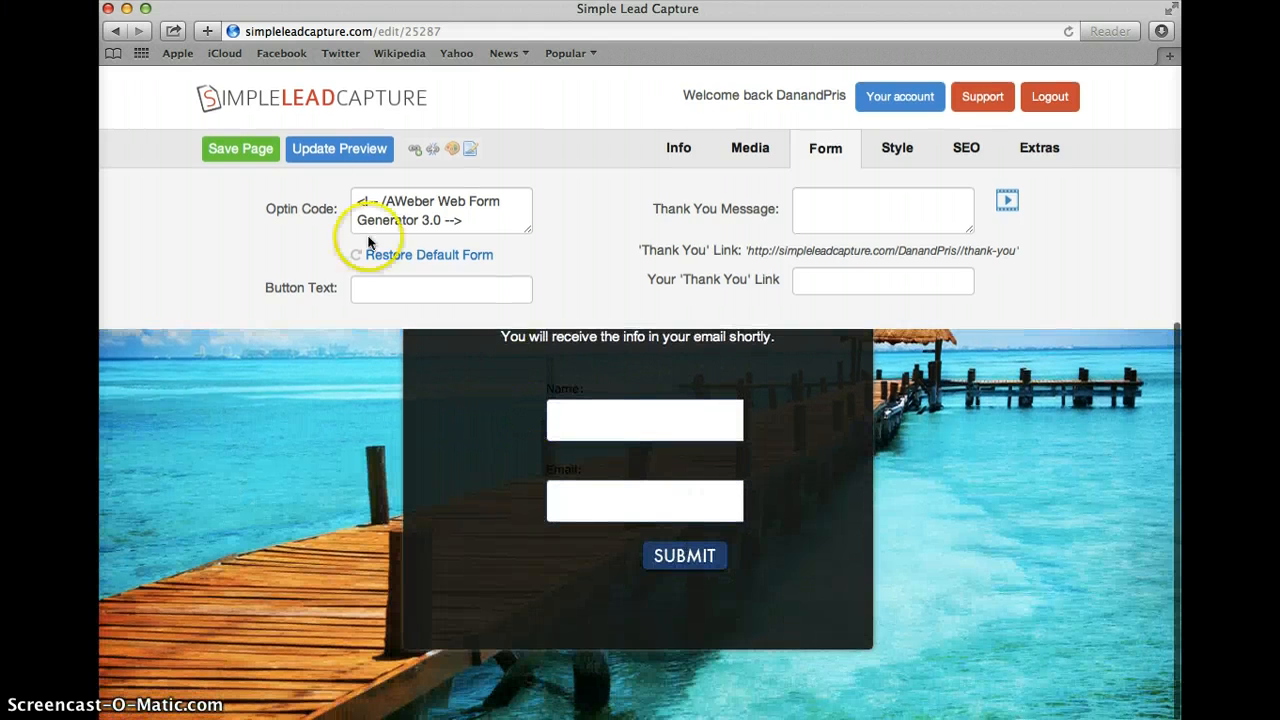
left_click(240, 158)
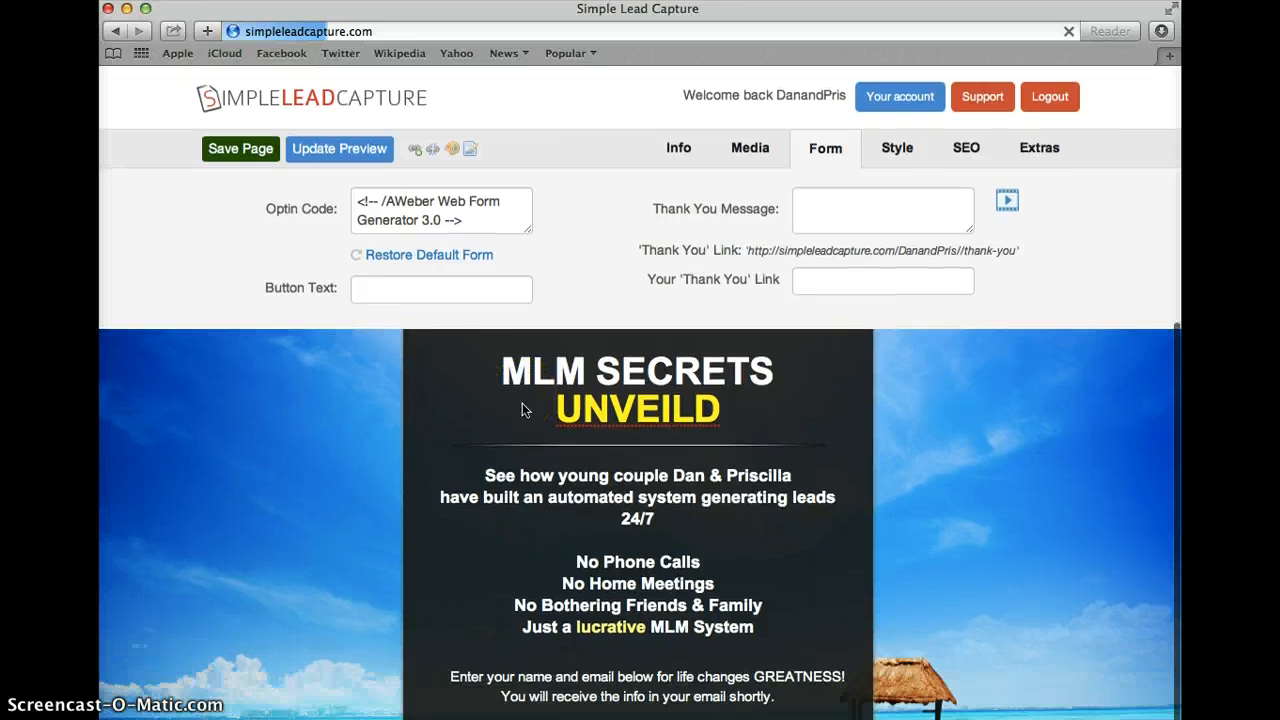
Look over the whole capture page, from the MLM SECRETS headline and bullet text to the embedded form's Submit button.
scroll(528, 463, "down", 3)
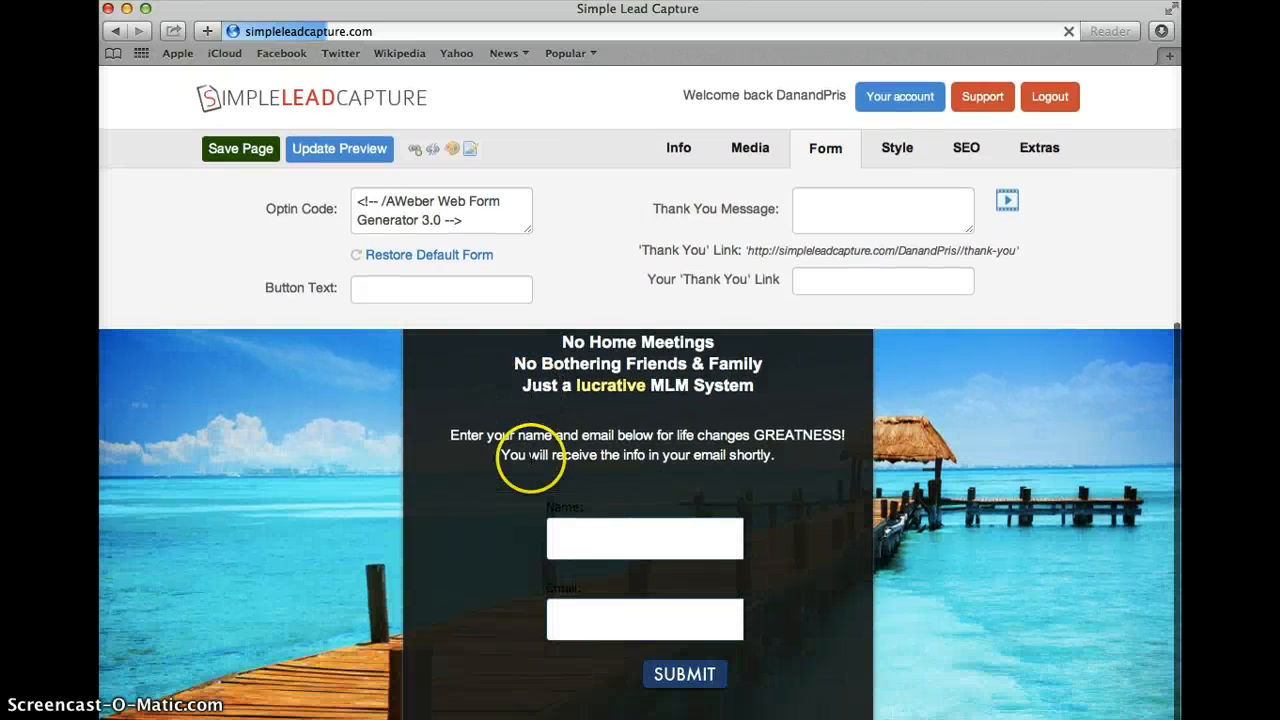
scroll(523, 465, "up", 3)
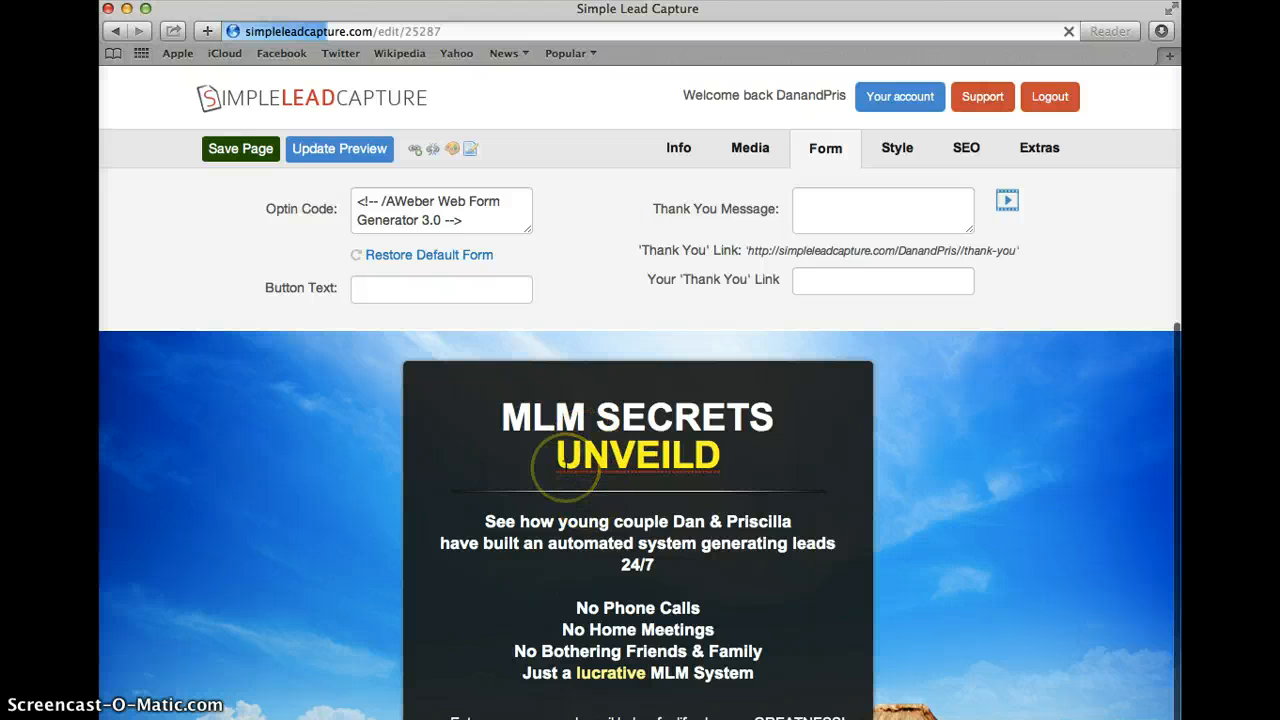
scroll(690, 502, "down", 5)
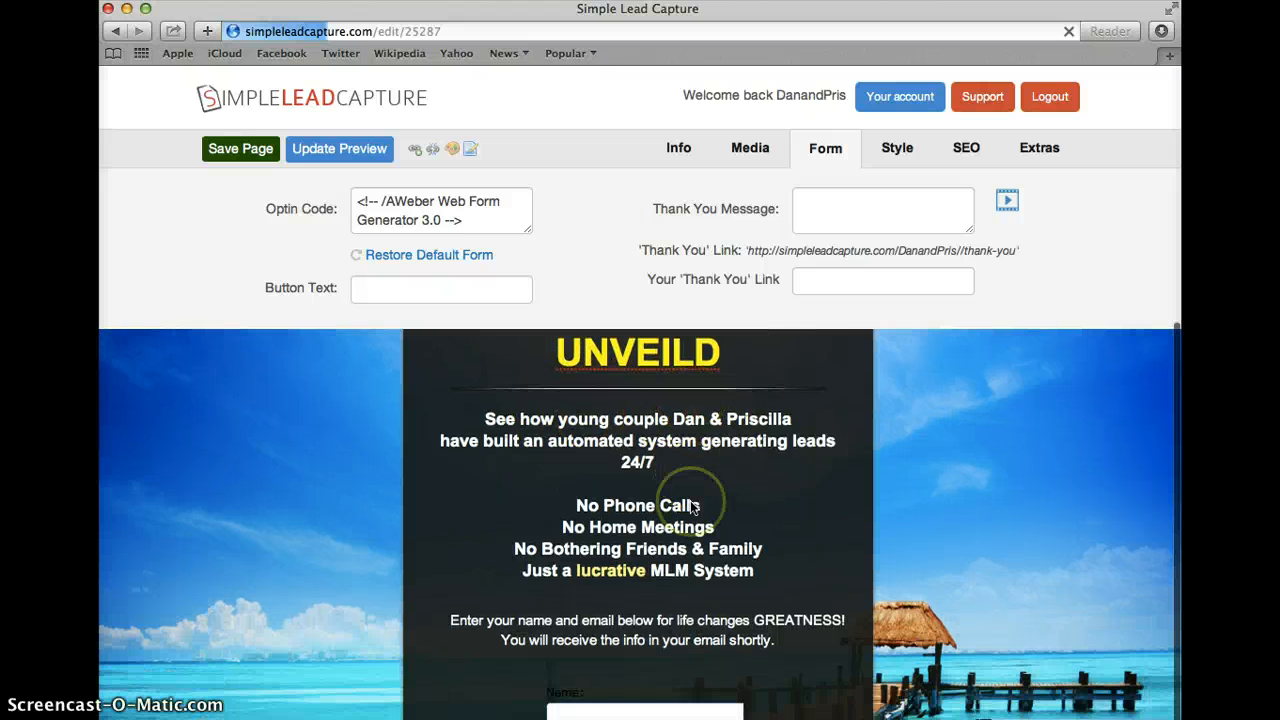
scroll(690, 501, "up", 2)
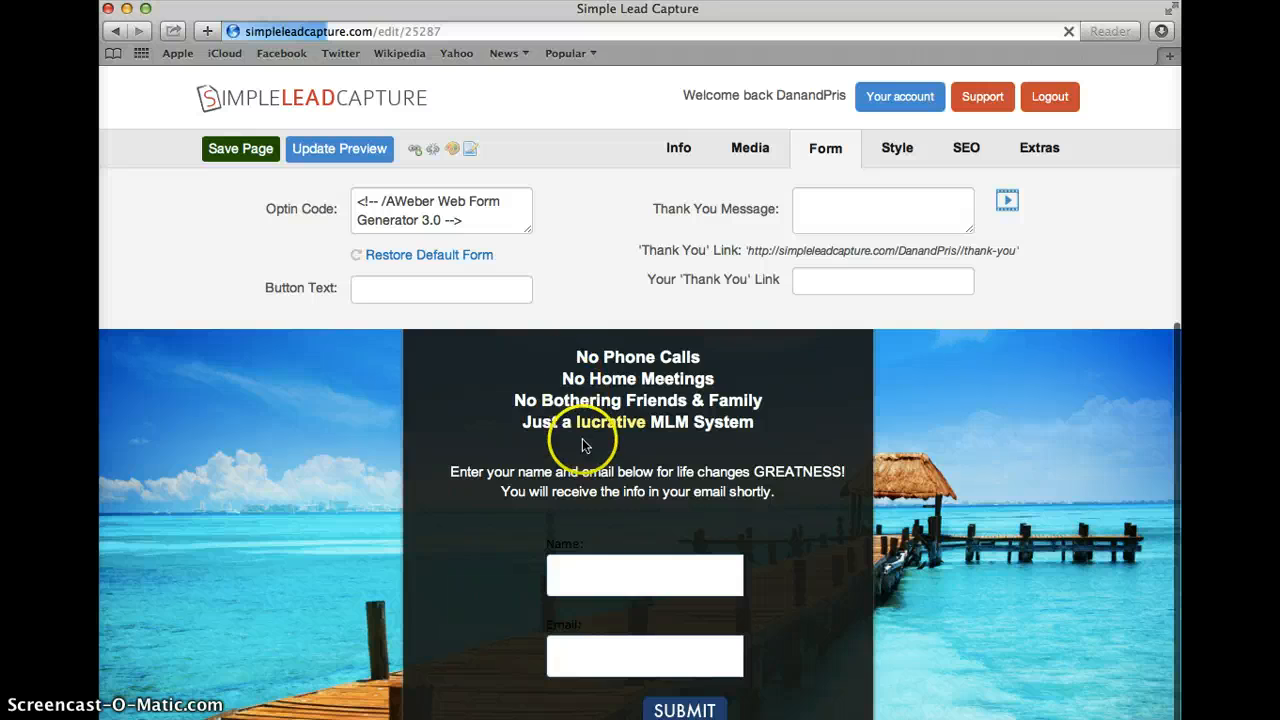
scroll(582, 441, "up", 3)
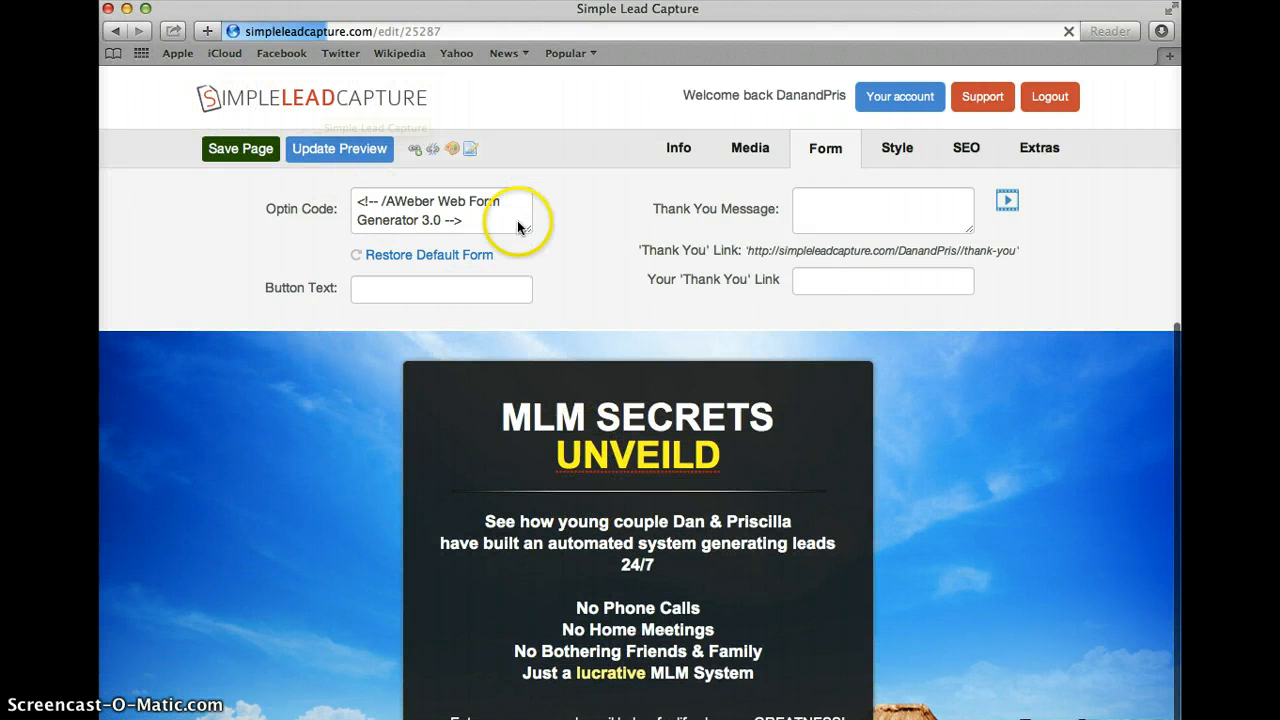
scroll(693, 453, "down", 5)
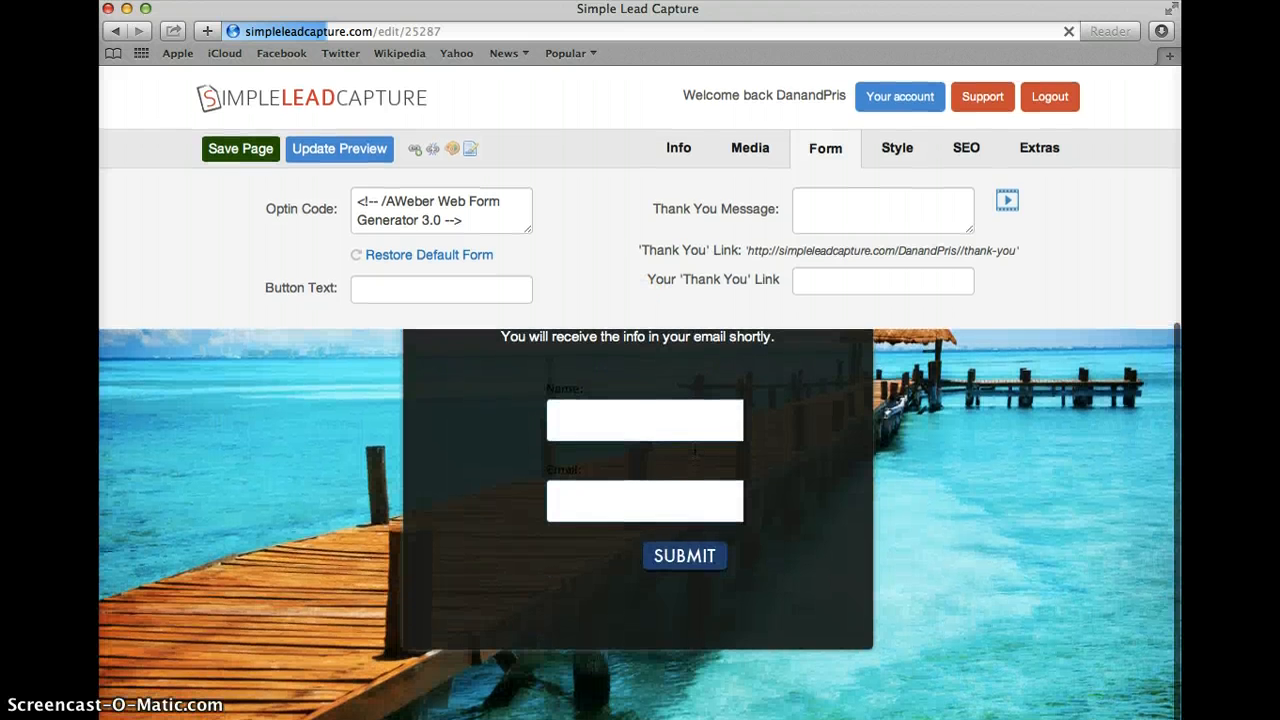
scroll(674, 497, "up", 5)
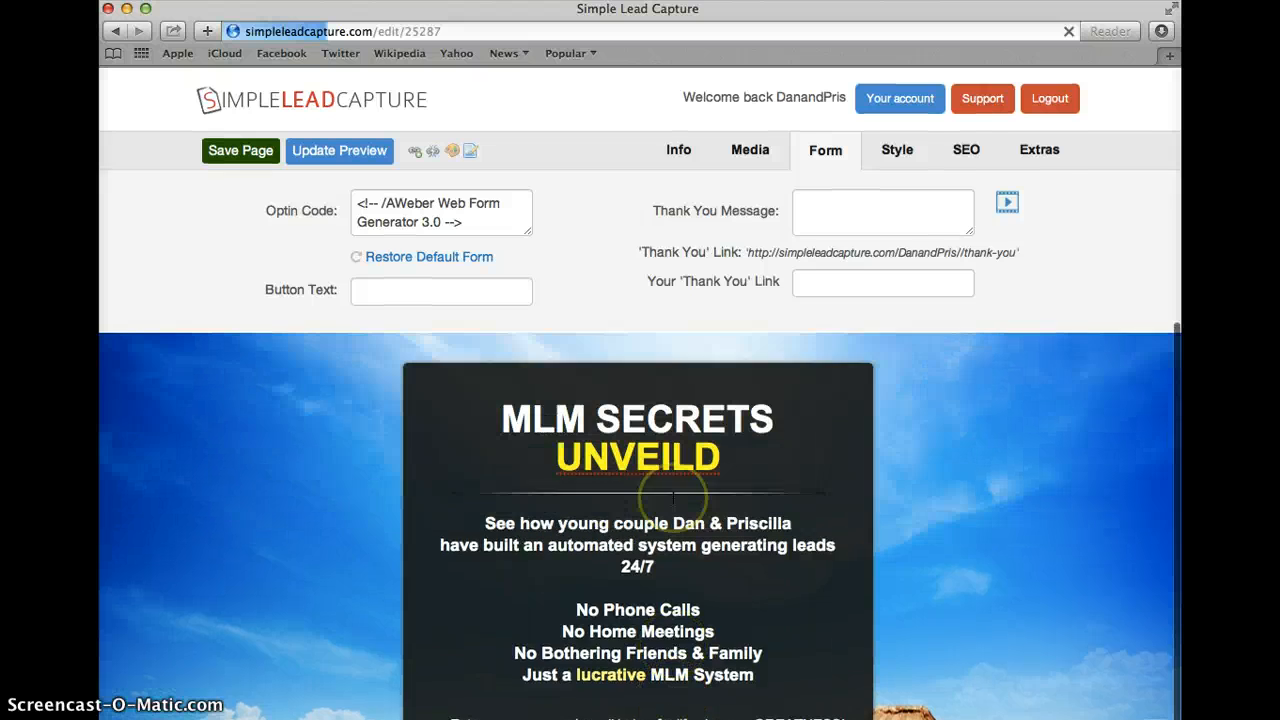